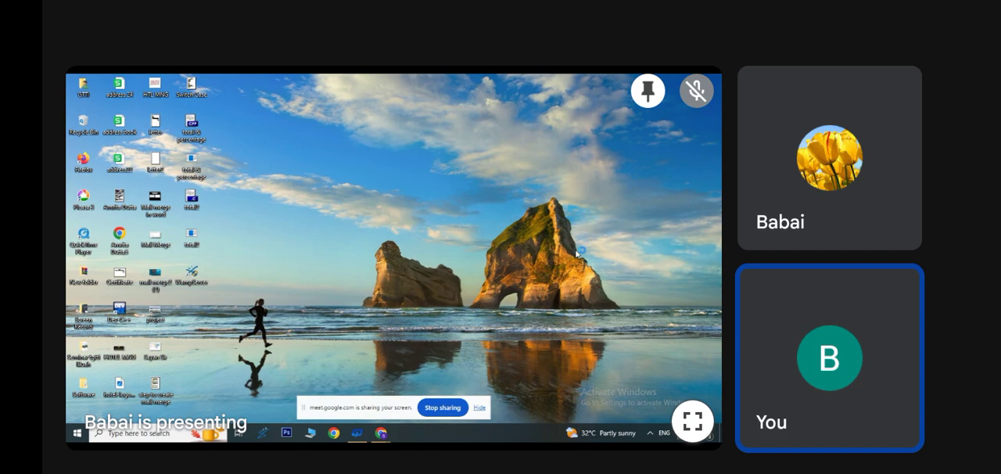
{"action": "left_click", "coordinate": [692, 421]}
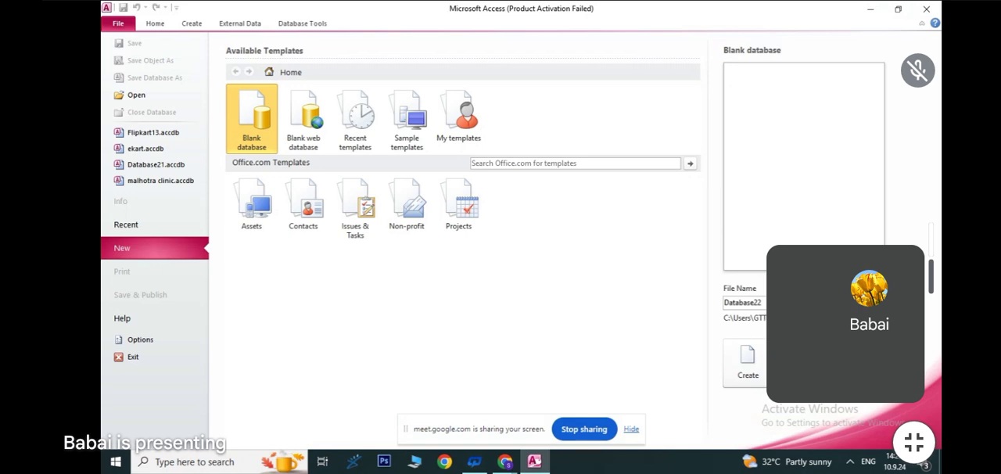
- Create a blank database named ekart_db
{"action": "left_click", "coordinate": [781, 303]}
{"action": "type", "text": "ekart_db"}
{"action": "left_click", "coordinate": [749, 361]}
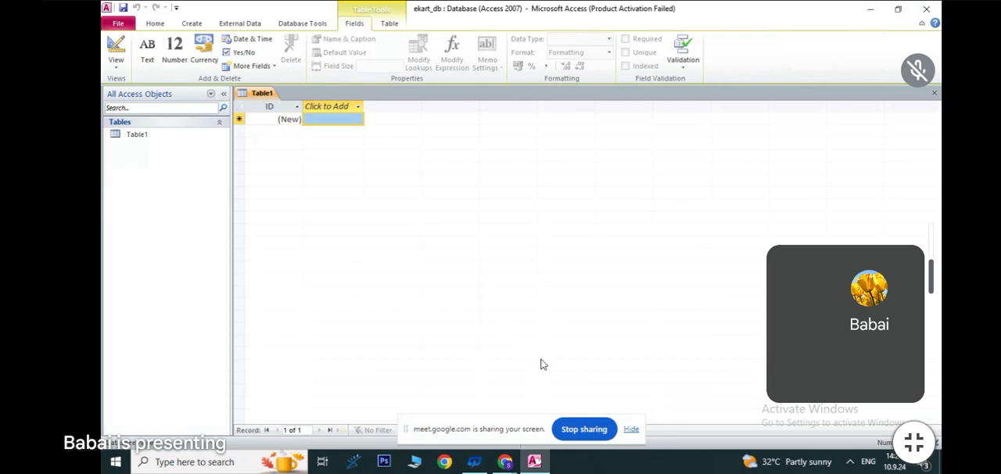
- Save the new table under the name customer and dismiss the Office activation notice
{"action": "key", "text": "ctrl+s"}
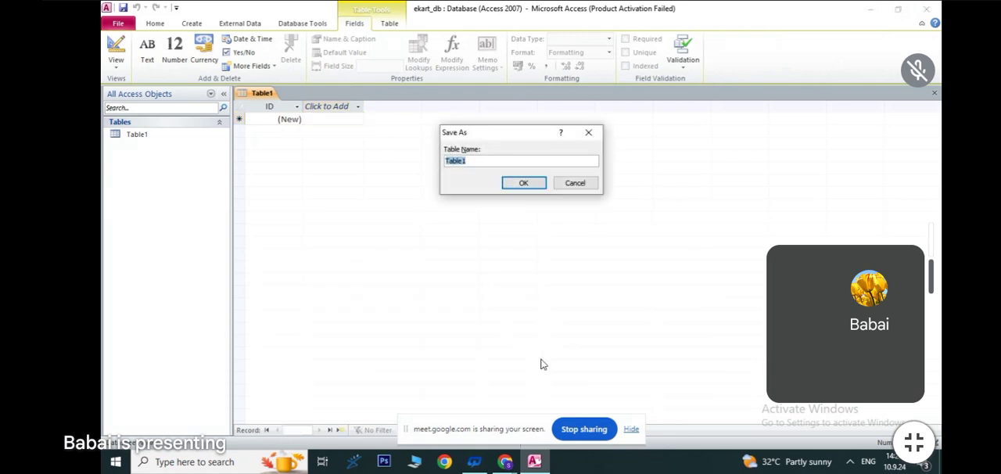
{"action": "type", "text": "customer"}
{"action": "left_click", "coordinate": [537, 185]}
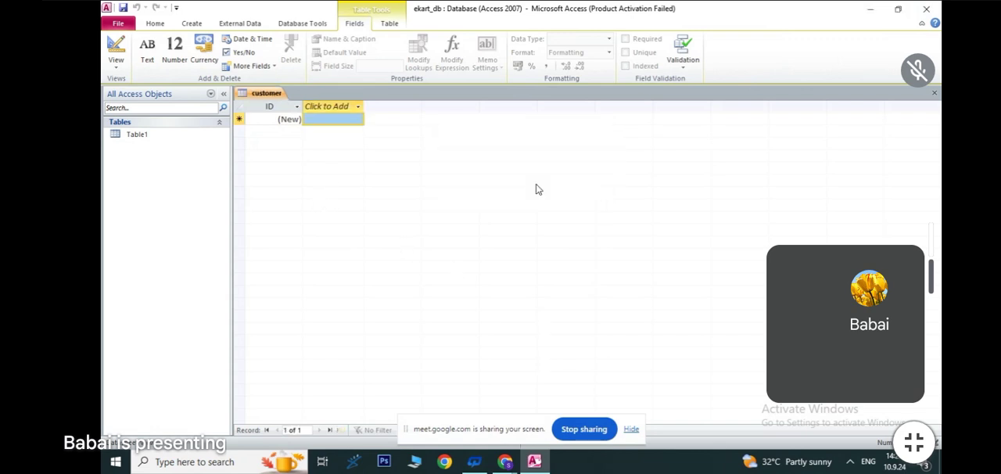
{"action": "left_click", "coordinate": [666, 94]}
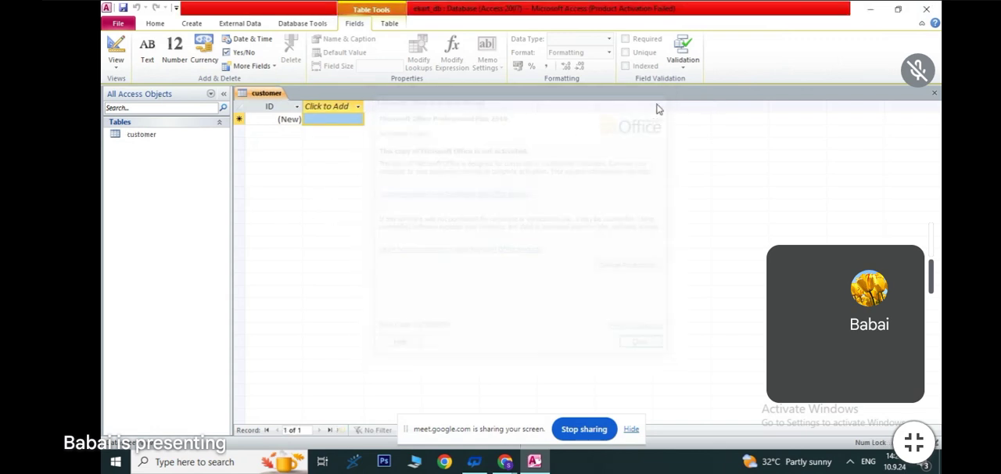
- Switch the customer table to Design View and add a Text field called Name below ID
{"action": "left_click", "coordinate": [116, 61]}
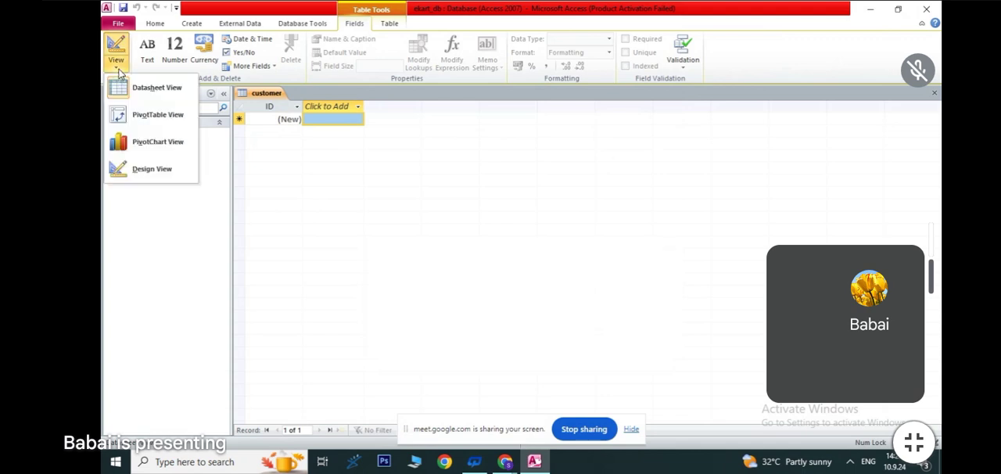
{"action": "left_click", "coordinate": [149, 169]}
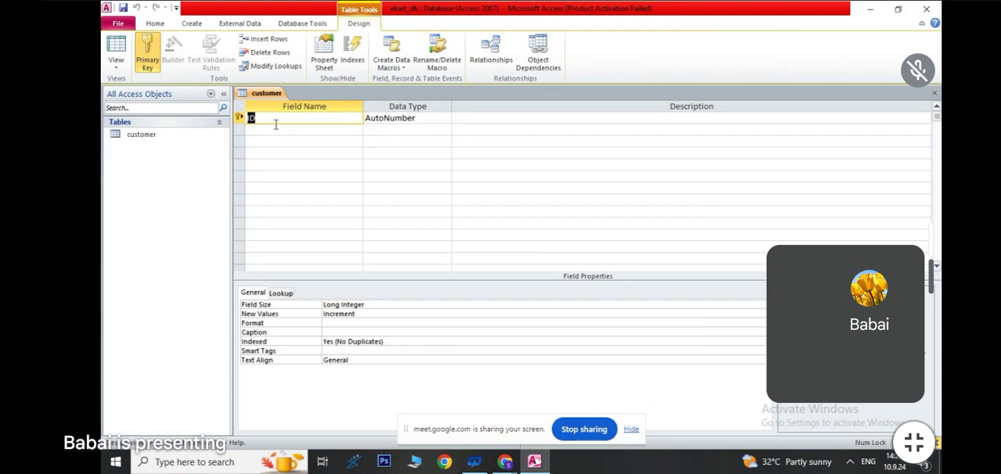
{"action": "left_click", "coordinate": [458, 177]}
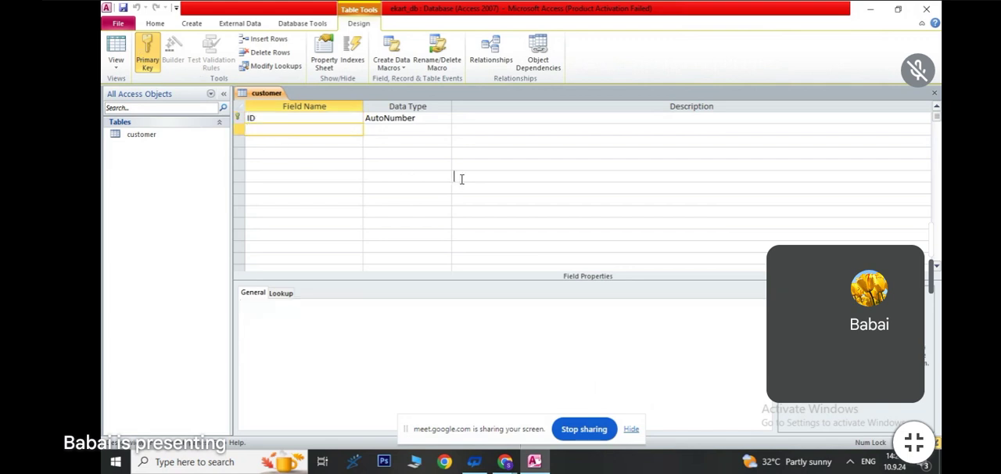
{"action": "left_click", "coordinate": [273, 129]}
{"action": "type", "text": "Name"}
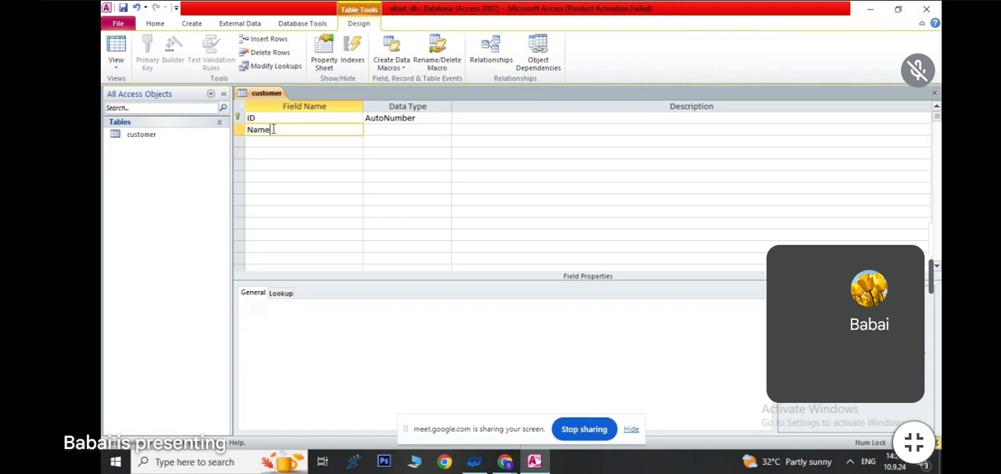
{"action": "key", "text": "Return"}
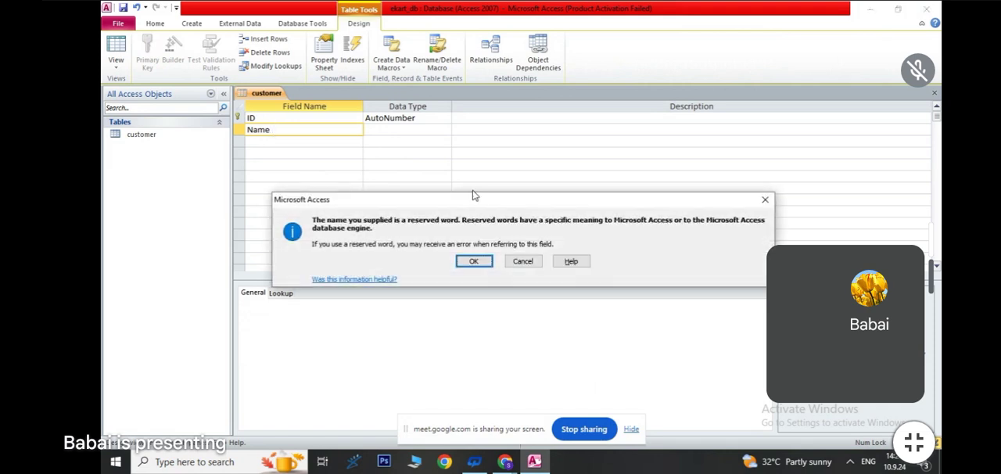
{"action": "left_click", "coordinate": [474, 261]}
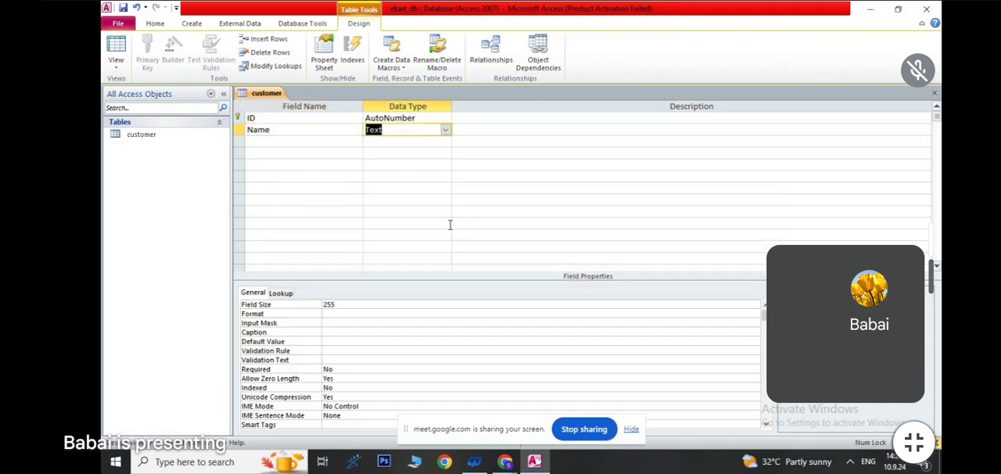
- Add a field called Address with the Text data type below Name
{"action": "left_click", "coordinate": [396, 151]}
{"action": "left_click", "coordinate": [251, 141]}
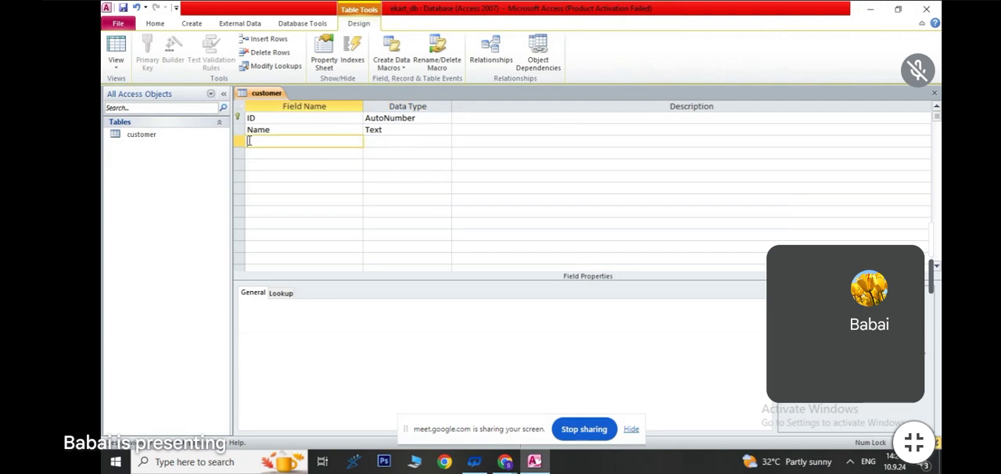
{"action": "type", "text": "Address"}
{"action": "left_click", "coordinate": [413, 142]}
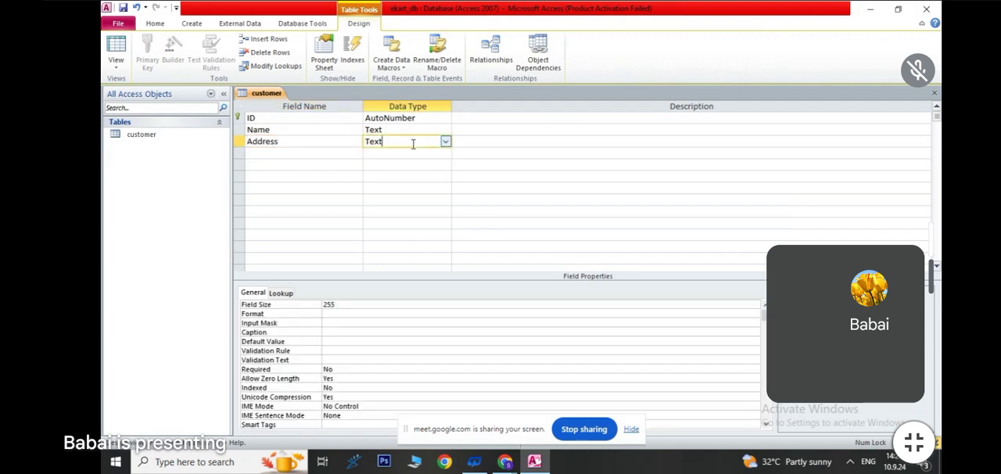
- Add a field called Order_Id below Address and set its data type to Number
{"action": "left_click", "coordinate": [284, 154]}
{"action": "type", "text": "Ord"}
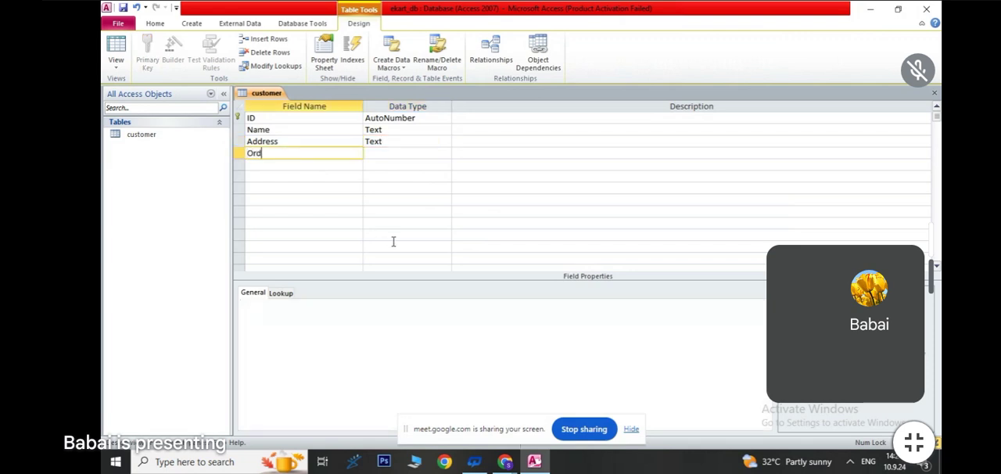
{"action": "type", "text": "er_Id"}
{"action": "left_click", "coordinate": [384, 153]}
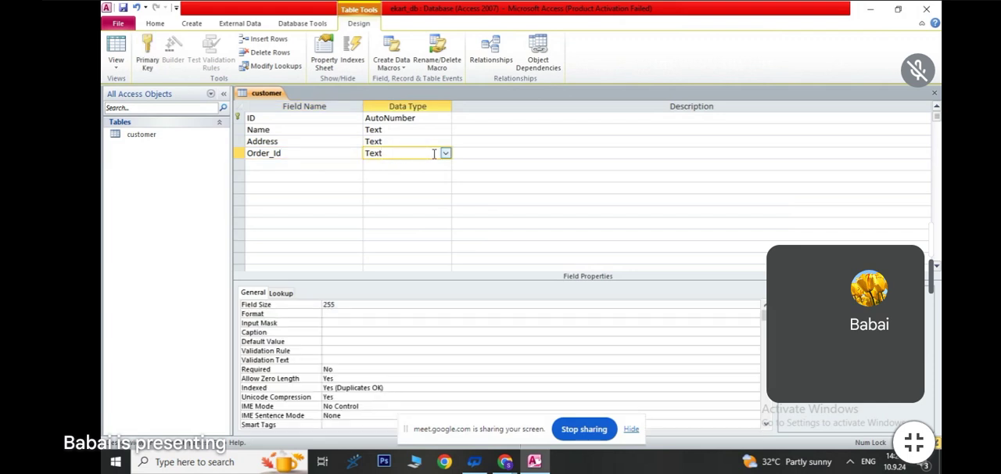
{"action": "left_click", "coordinate": [445, 153]}
{"action": "left_click", "coordinate": [396, 189]}
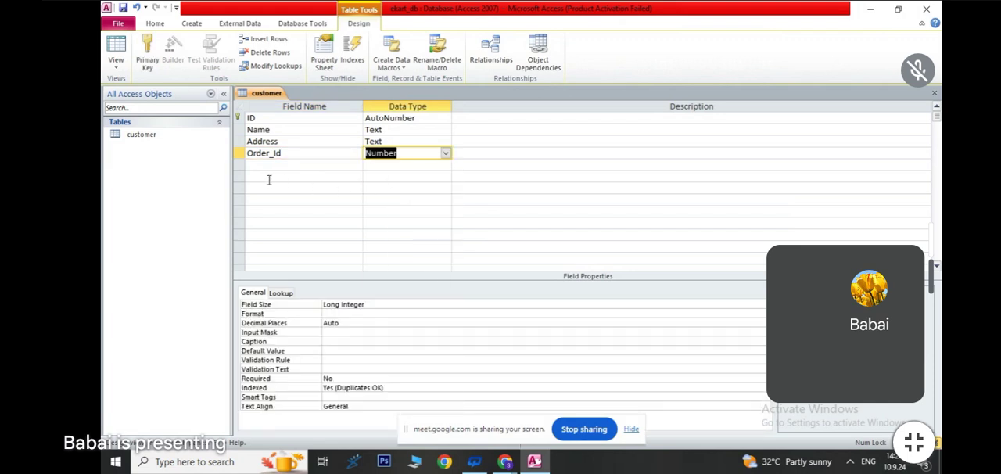
- Add a field called Mobile below Order_Id and set its data type to Number
{"action": "left_click", "coordinate": [267, 166]}
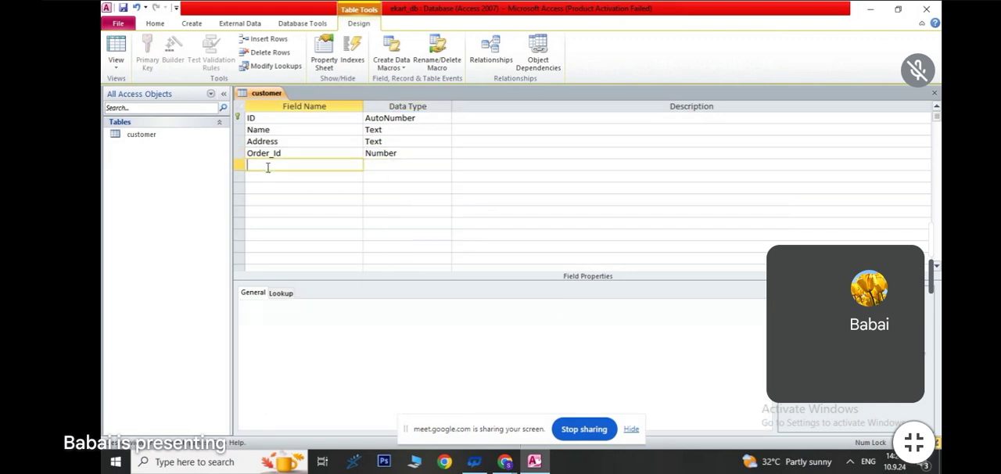
{"action": "type", "text": "Mobile"}
{"action": "left_click", "coordinate": [386, 164]}
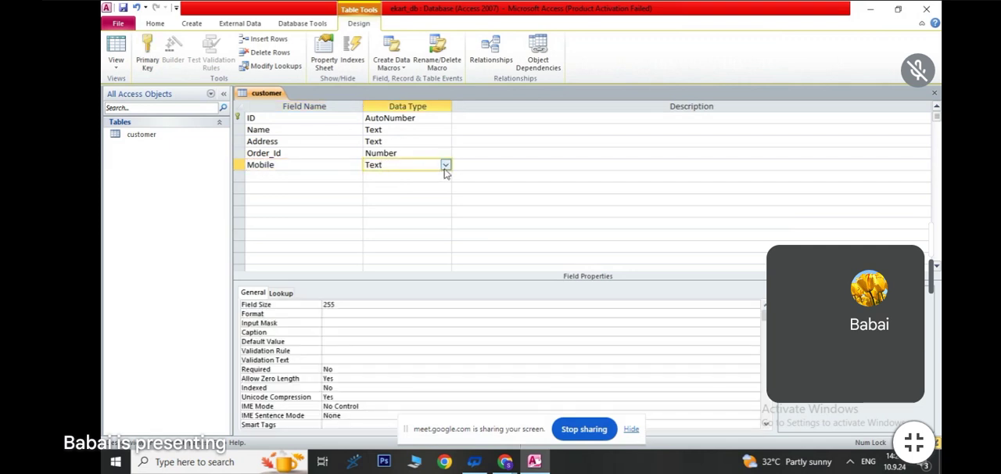
{"action": "left_click", "coordinate": [445, 165]}
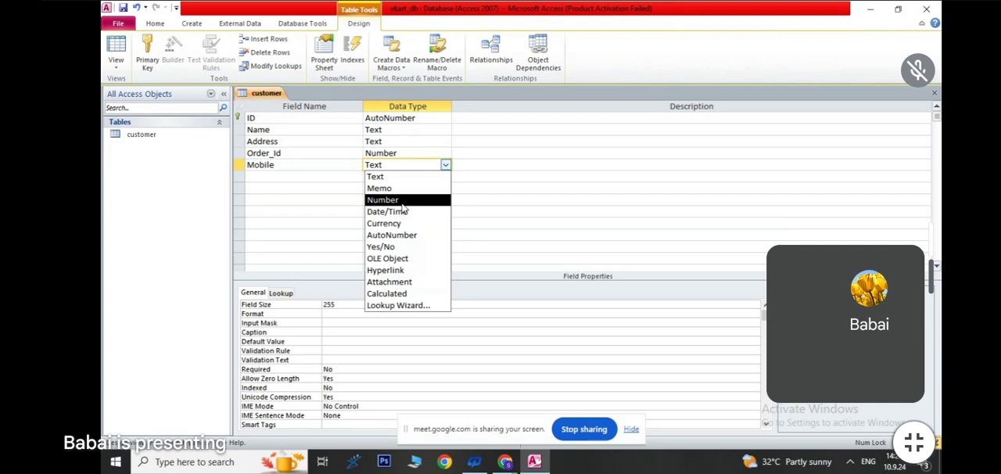
{"action": "left_click", "coordinate": [402, 200]}
- Set the field size of the Mobile field to Double
{"action": "left_click", "coordinate": [409, 153]}
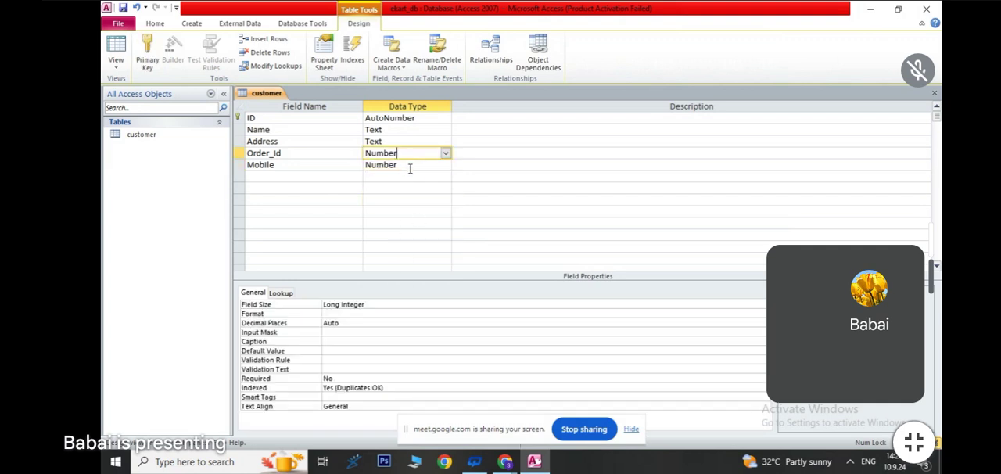
{"action": "left_click", "coordinate": [409, 166]}
{"action": "left_click", "coordinate": [368, 305]}
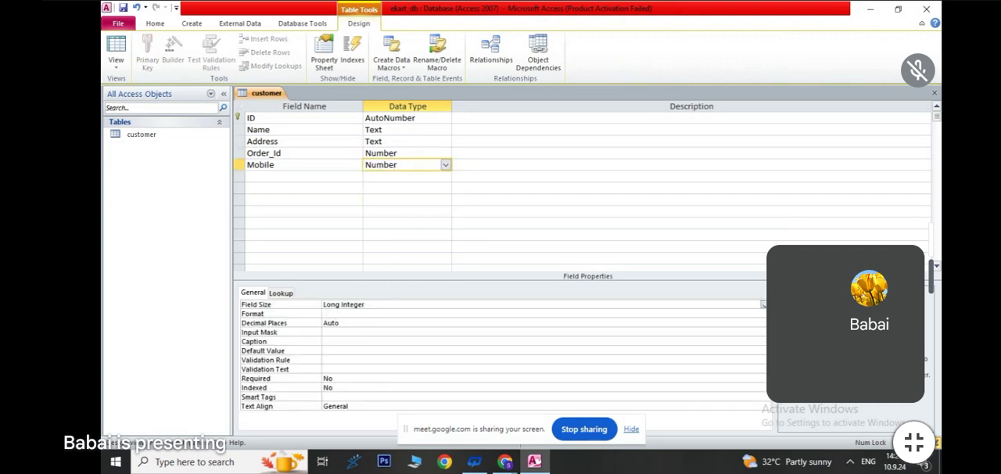
{"action": "left_click", "coordinate": [762, 304]}
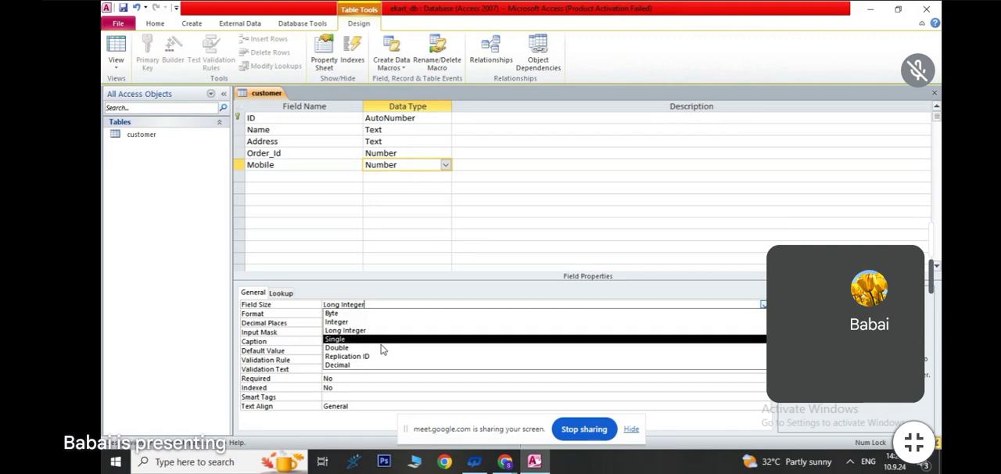
{"action": "left_click", "coordinate": [332, 348]}
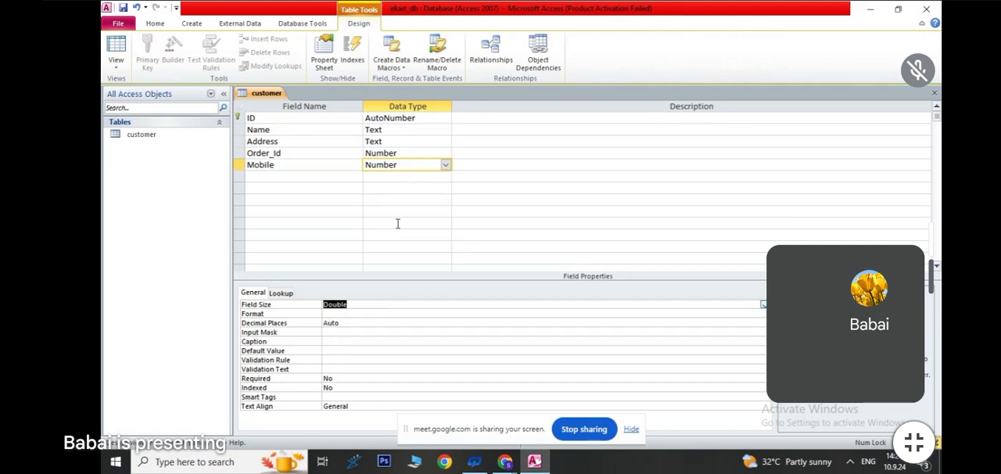
{"action": "left_click", "coordinate": [398, 223]}
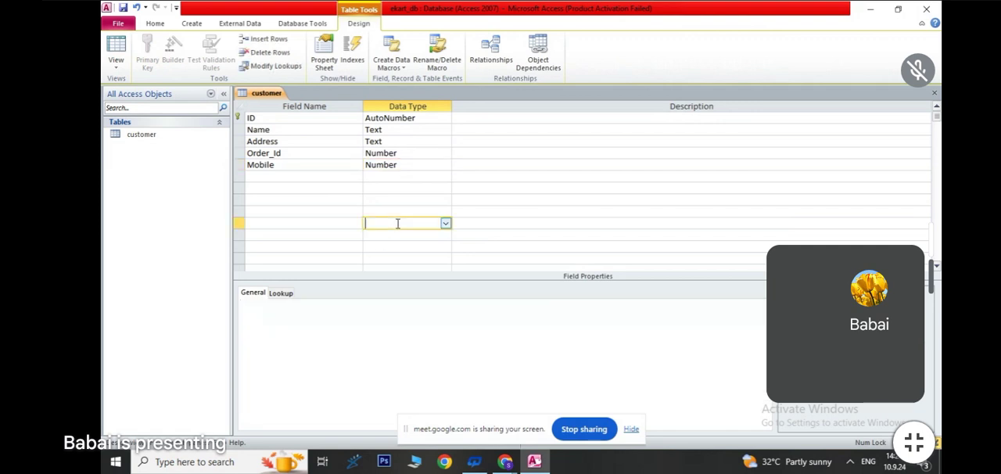
- Switch the customer table to Datasheet View
{"action": "left_click", "coordinate": [266, 176]}
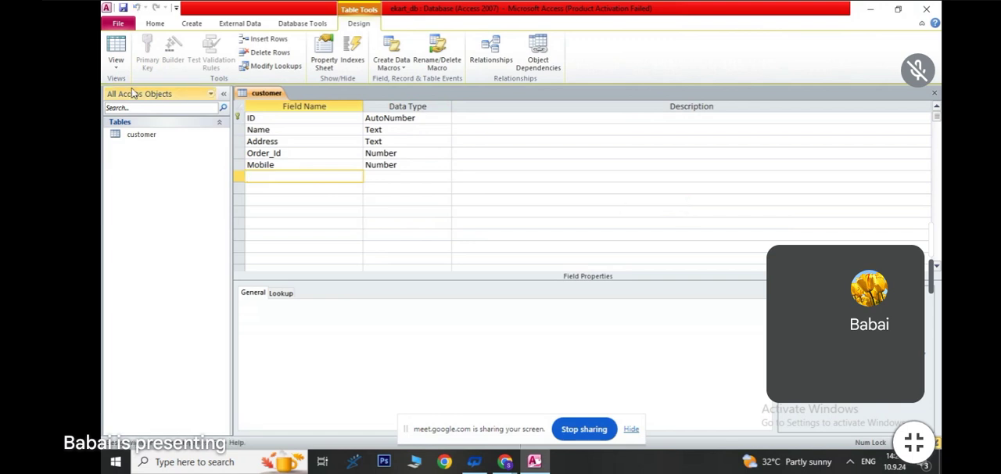
{"action": "left_click", "coordinate": [115, 63]}
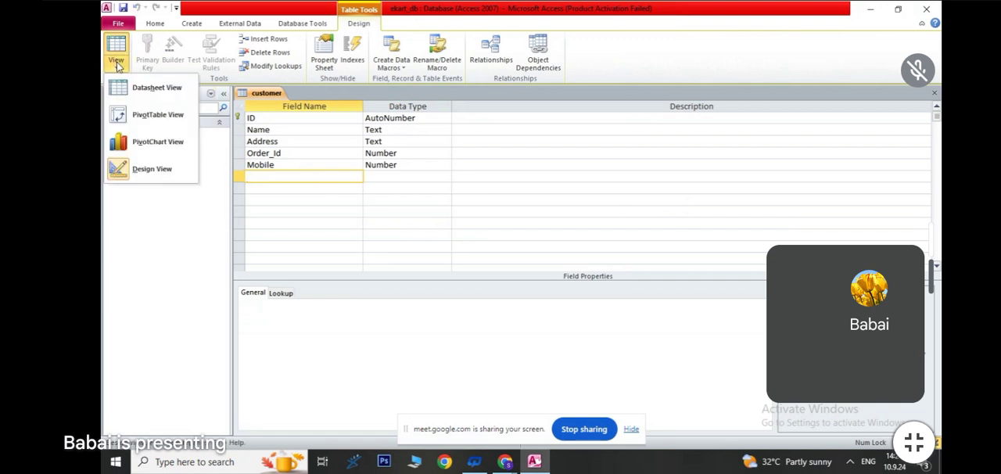
{"action": "left_click", "coordinate": [164, 97]}
- Fill in the first customer record with the customer's name, address, order ID and mobile number
{"action": "left_click", "coordinate": [341, 119]}
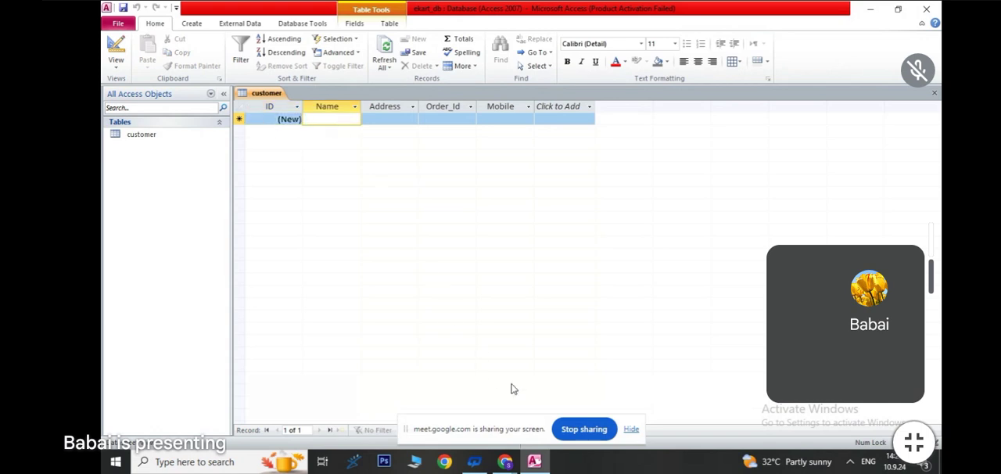
{"action": "type", "text": "Rahul"}
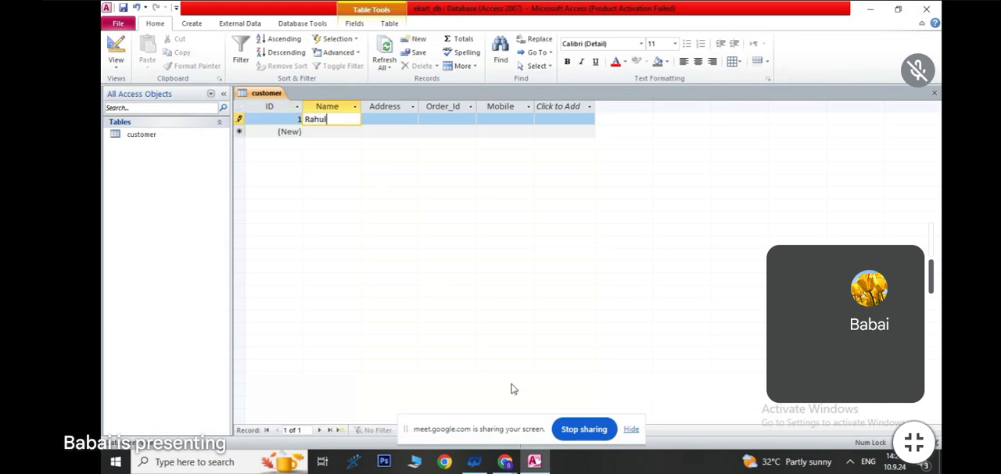
{"action": "key", "text": "Tab"}
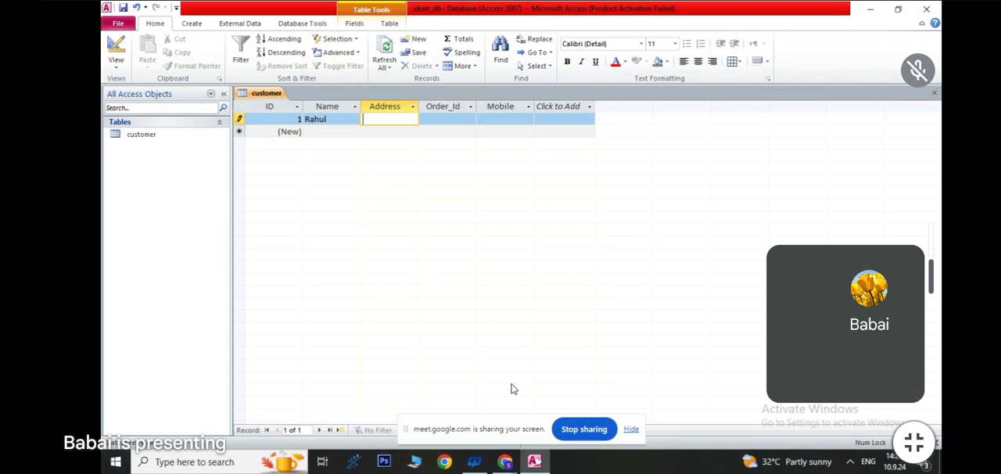
{"action": "type", "text": "J"}
{"action": "type", "text": "Howrah"}
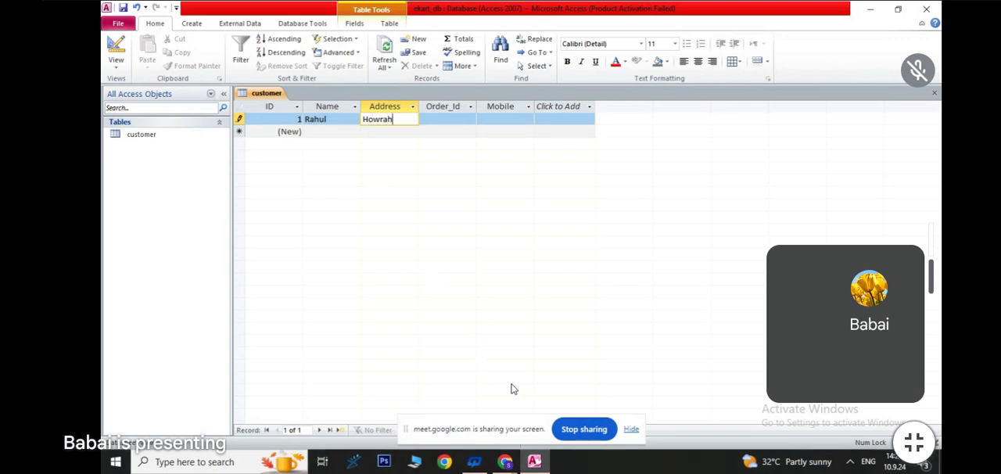
{"action": "key", "text": "Tab"}
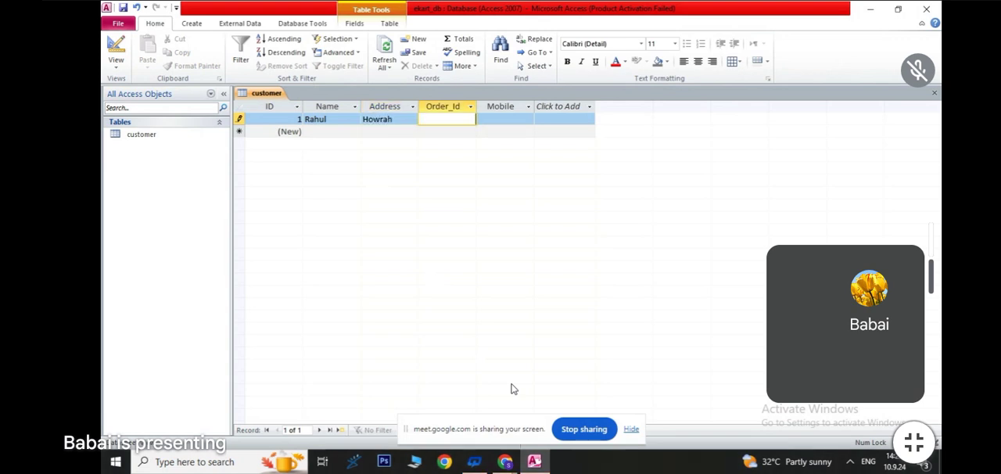
{"action": "type", "text": "10"}
{"action": "key", "text": "Tab"}
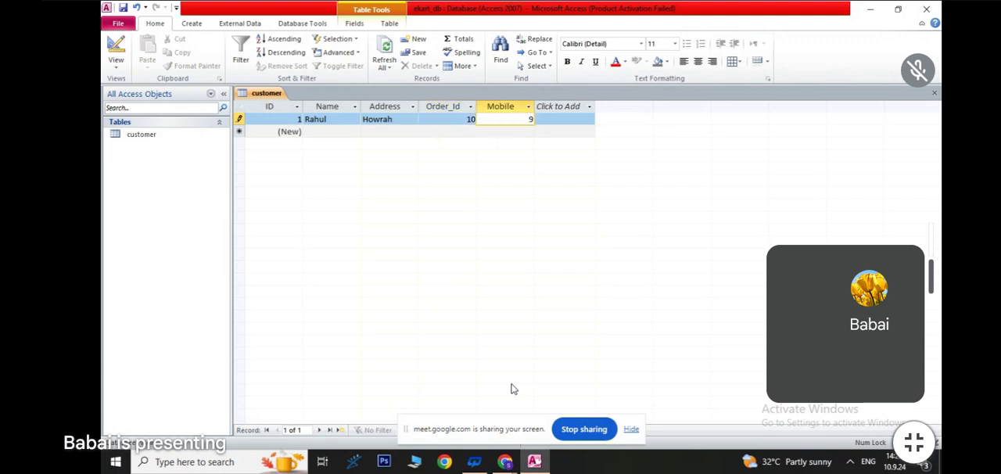
- Fill in the second customer record with the customer's name, address, order ID and mobile number
{"action": "left_click", "coordinate": [317, 130]}
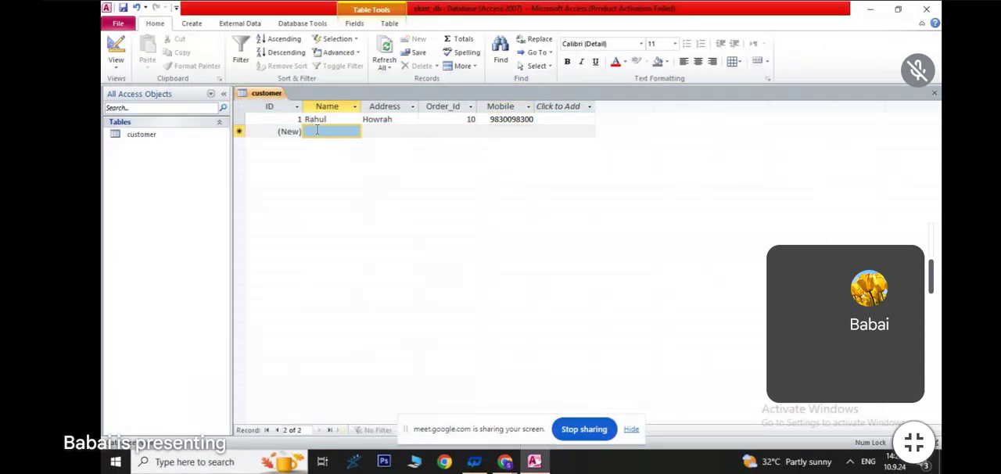
{"action": "type", "text": "Ajay"}
{"action": "key", "text": "Tab"}
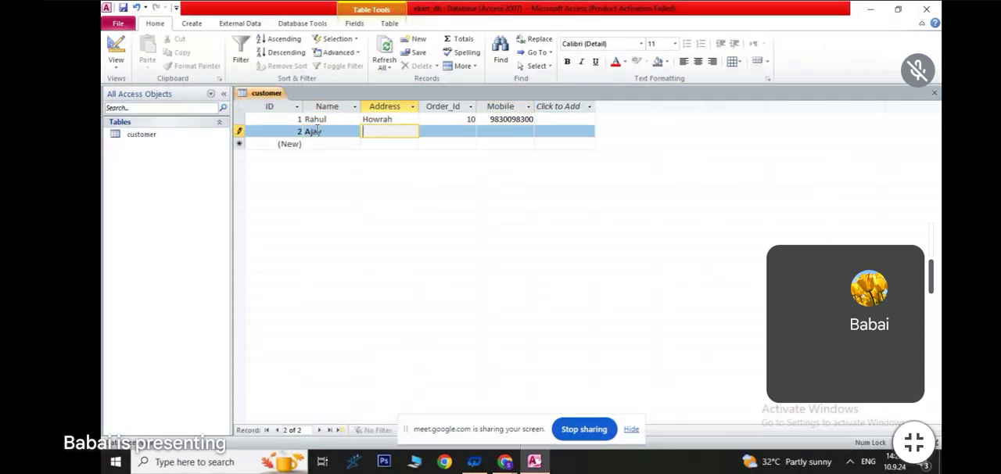
{"action": "type", "text": "Kolkata"}
{"action": "key", "text": "Tab"}
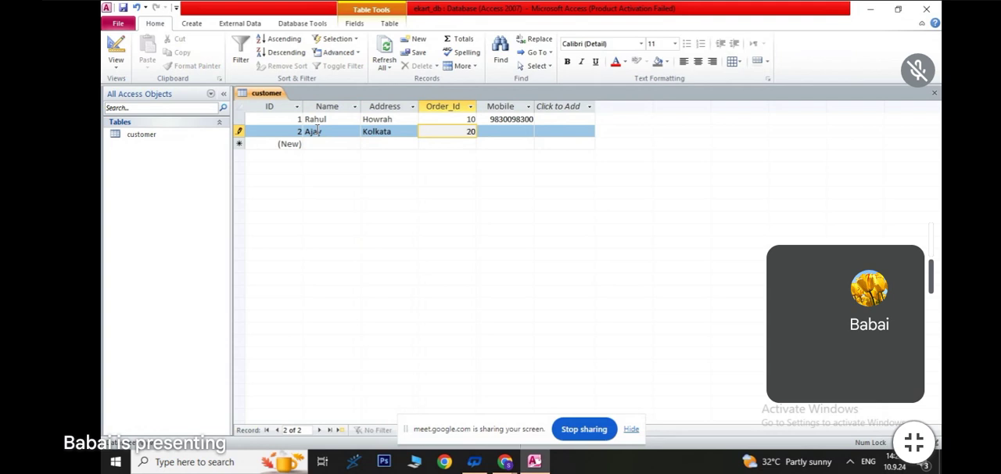
{"action": "type", "text": "20"}
{"action": "key", "text": "Tab"}
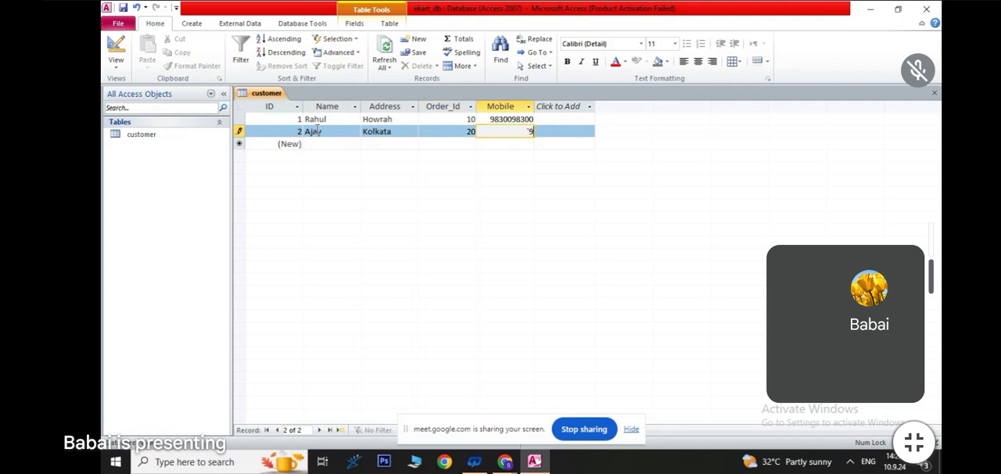
{"action": "left_click", "coordinate": [321, 139]}
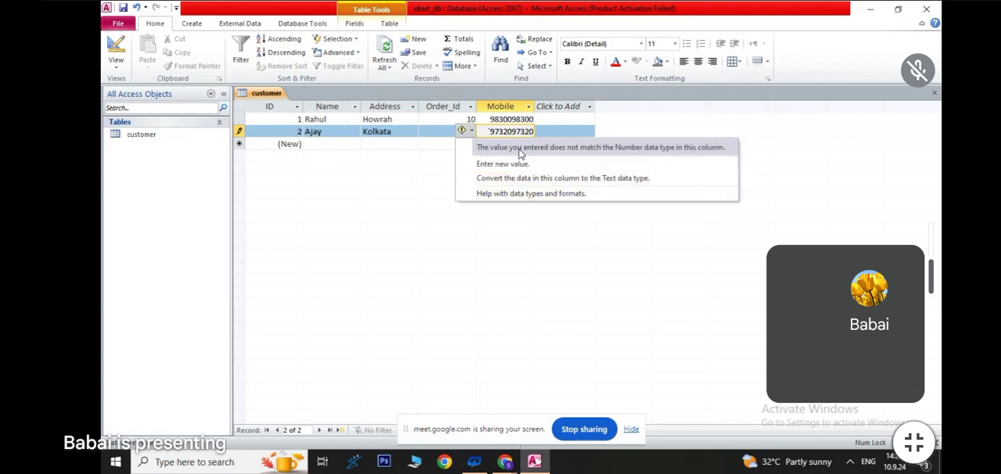
{"action": "left_click", "coordinate": [491, 133]}
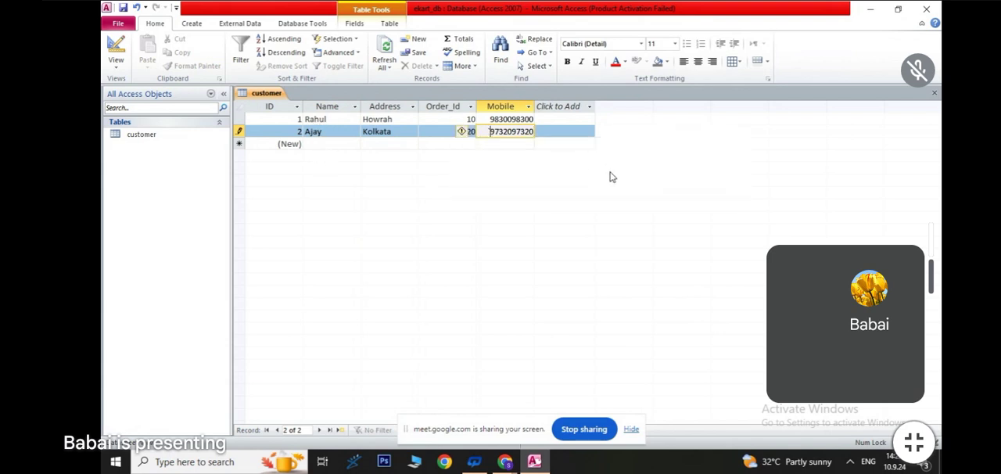
{"action": "key", "text": "BackSpace"}
- Fill in the third customer record with the customer's name, address, order ID and mobile number
{"action": "left_click", "coordinate": [328, 144]}
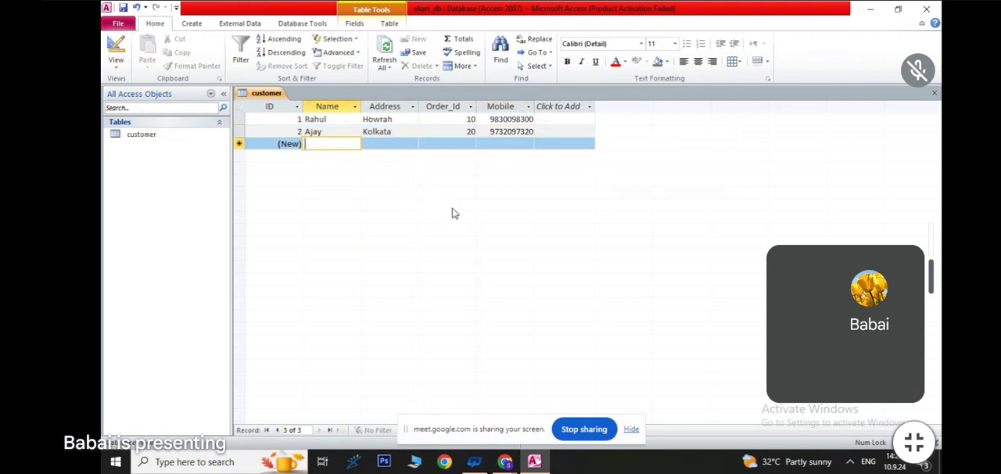
{"action": "type", "text": "Sumon"}
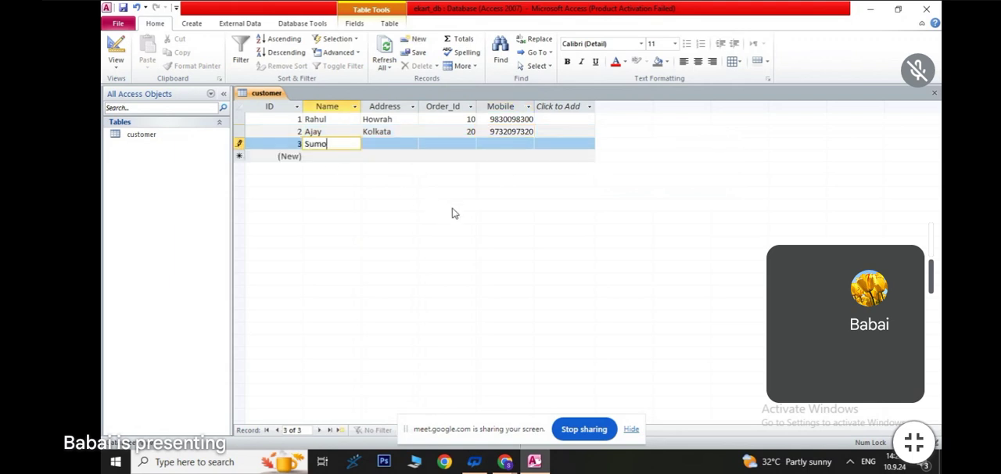
{"action": "key", "text": "Tab"}
{"action": "type", "text": "Hoogh"}
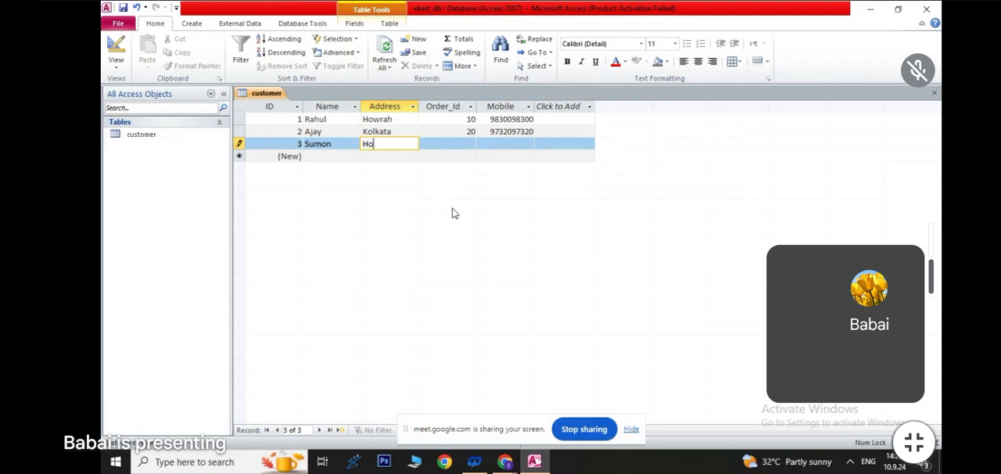
{"action": "key", "text": "Tab"}
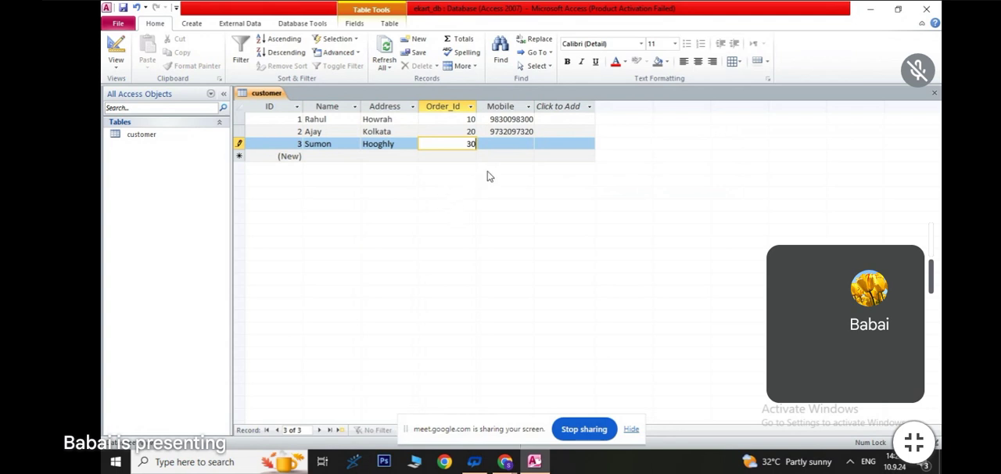
{"action": "left_click", "coordinate": [503, 145]}
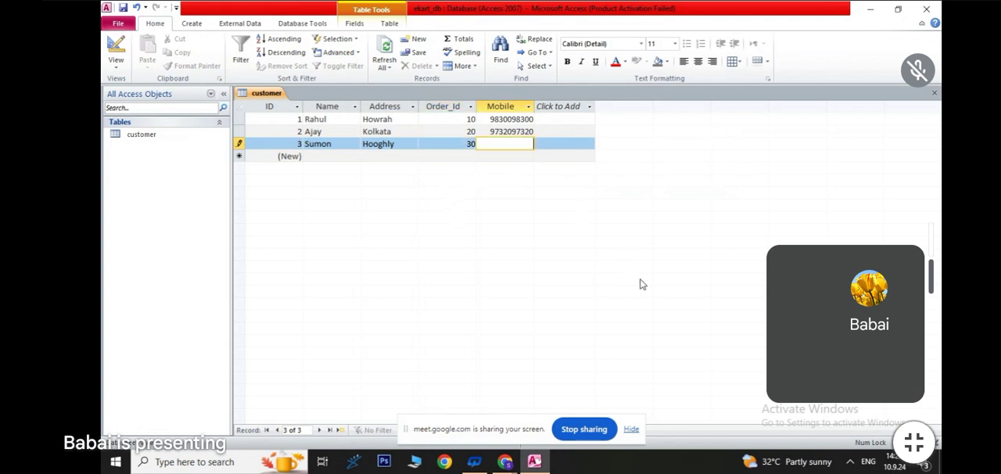
{"action": "key", "text": "Return"}
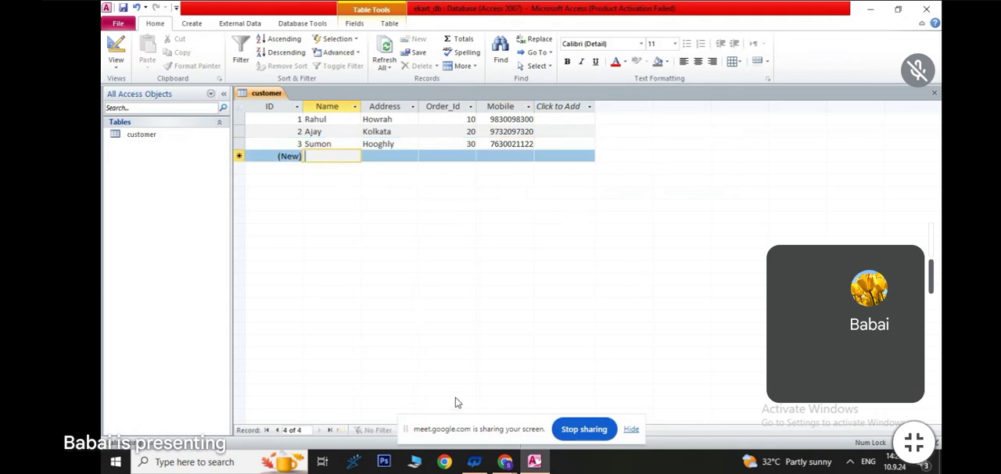
- Fill in the fourth customer record with the customer's name, address, order ID and mobile number
{"action": "type", "text": "Saikat"}
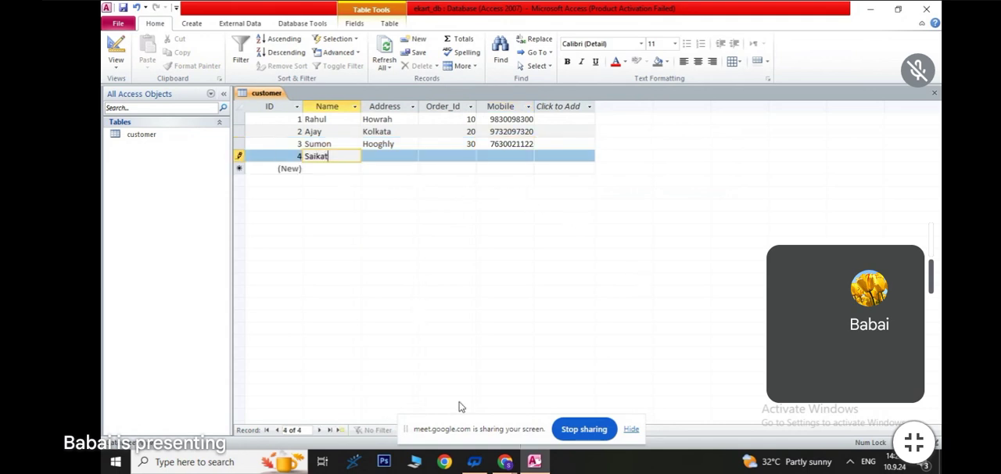
{"action": "key", "text": "Tab"}
{"action": "type", "text": "Howrah"}
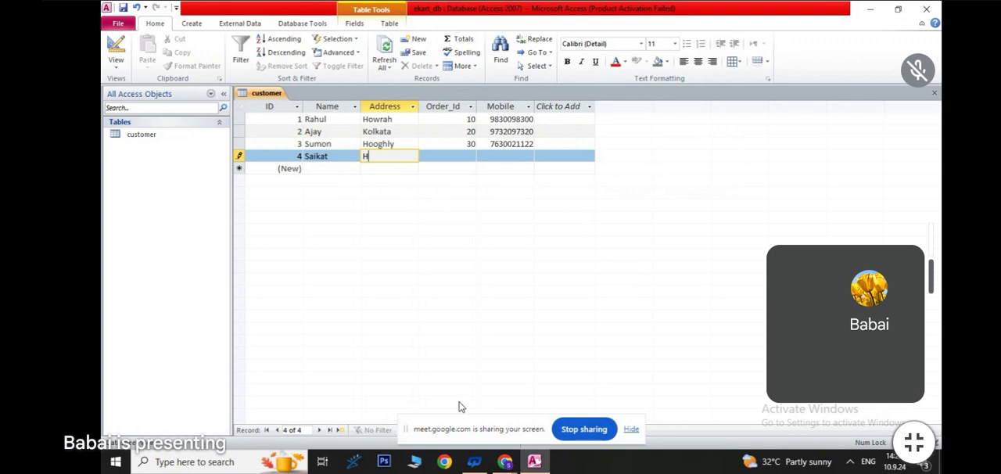
{"action": "key", "text": "Tab"}
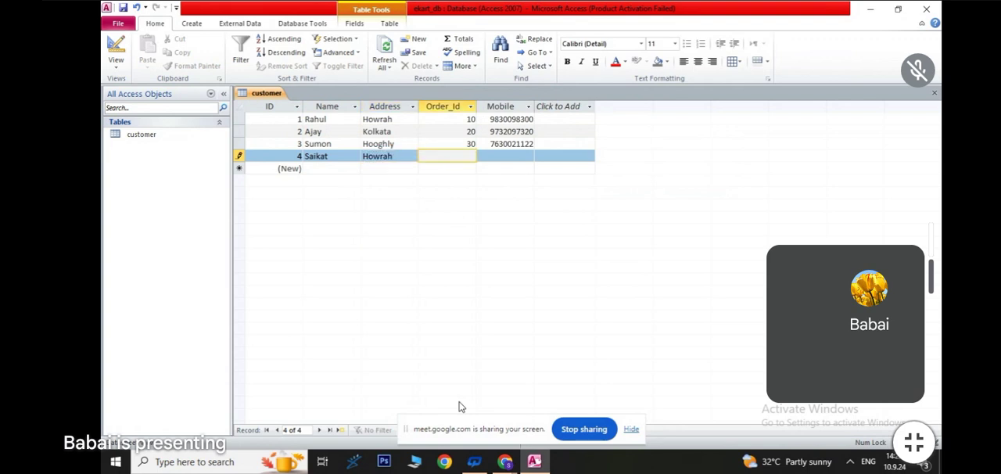
{"action": "type", "text": "10"}
{"action": "key", "text": "Tab"}
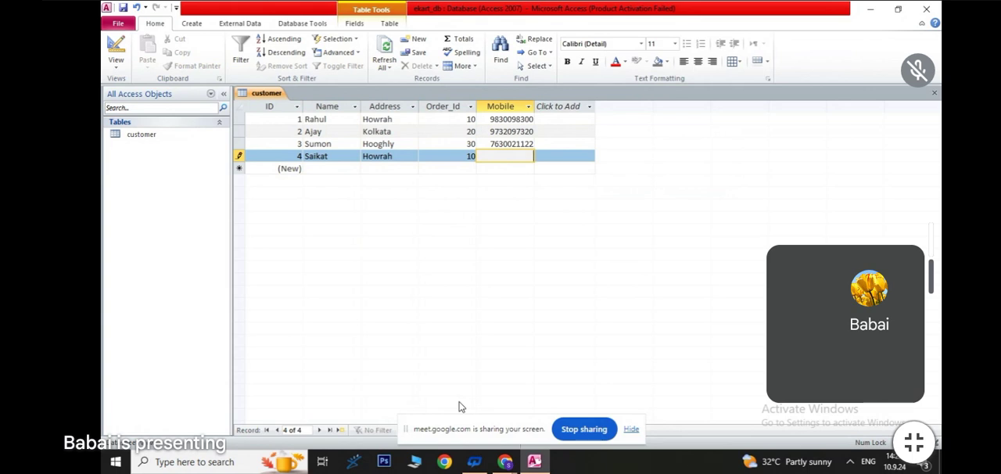
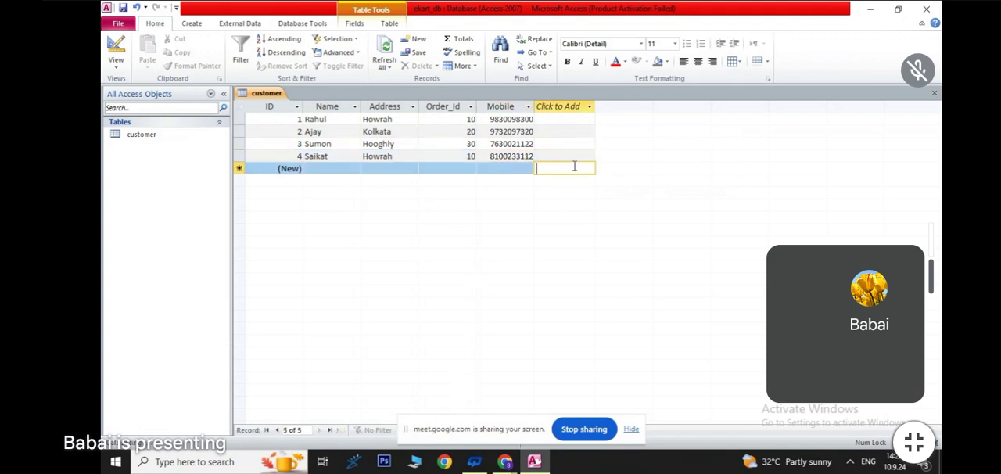
{"action": "left_click", "coordinate": [574, 166]}
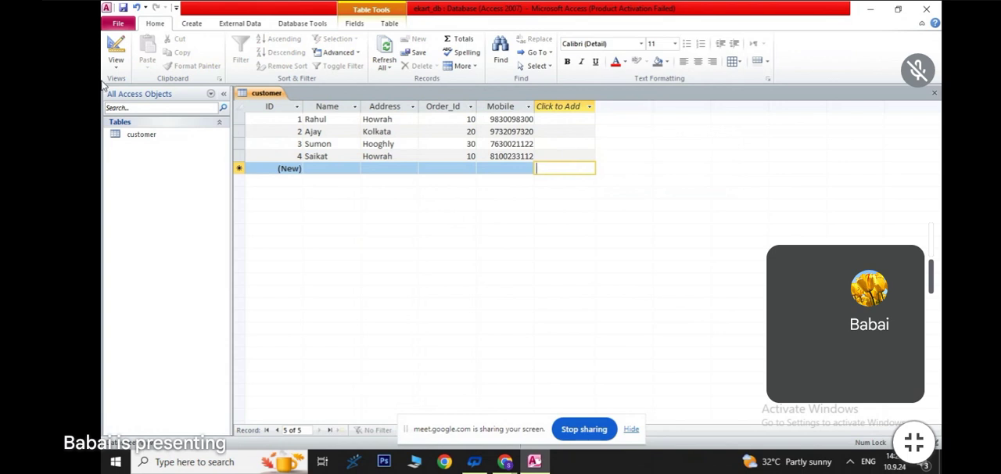
- Show the customer table in Design View
{"action": "left_click", "coordinate": [116, 62]}
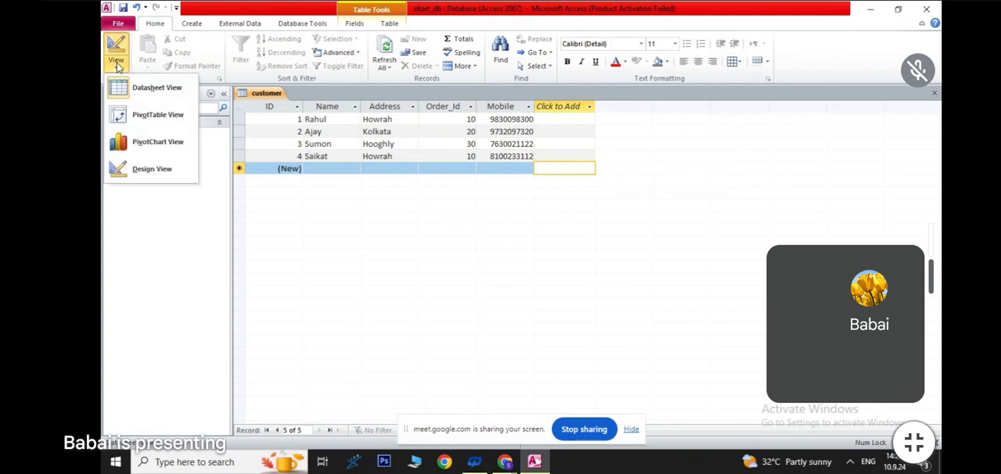
{"action": "left_click", "coordinate": [143, 169]}
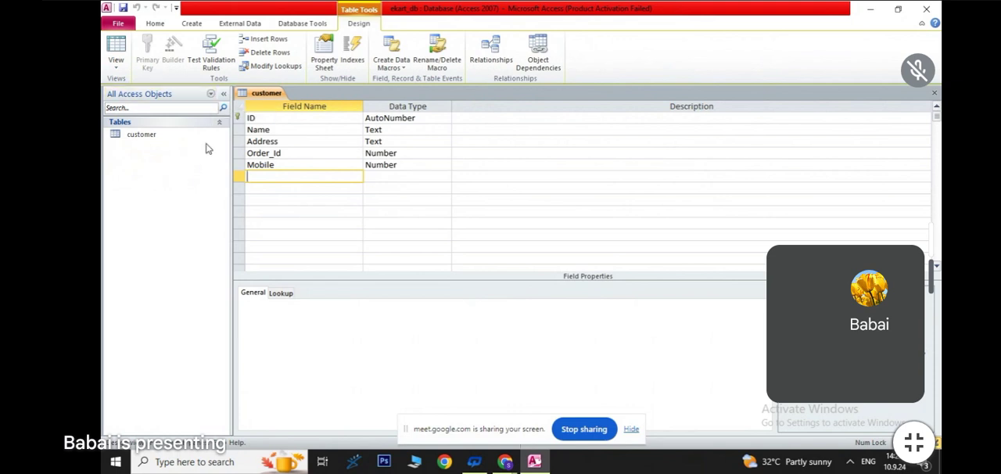
- Create a new table and save it under the name order
{"action": "left_click", "coordinate": [190, 24]}
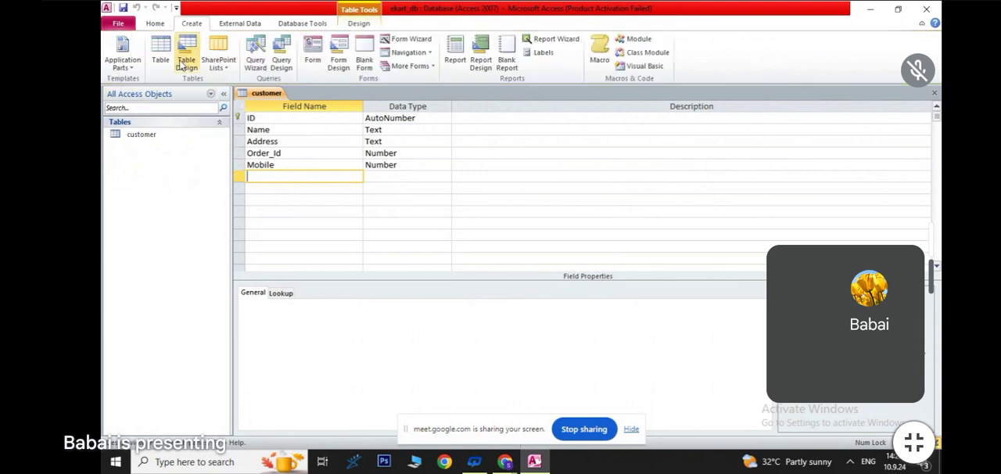
{"action": "left_click", "coordinate": [160, 51]}
{"action": "key", "text": "ctrl+s"}
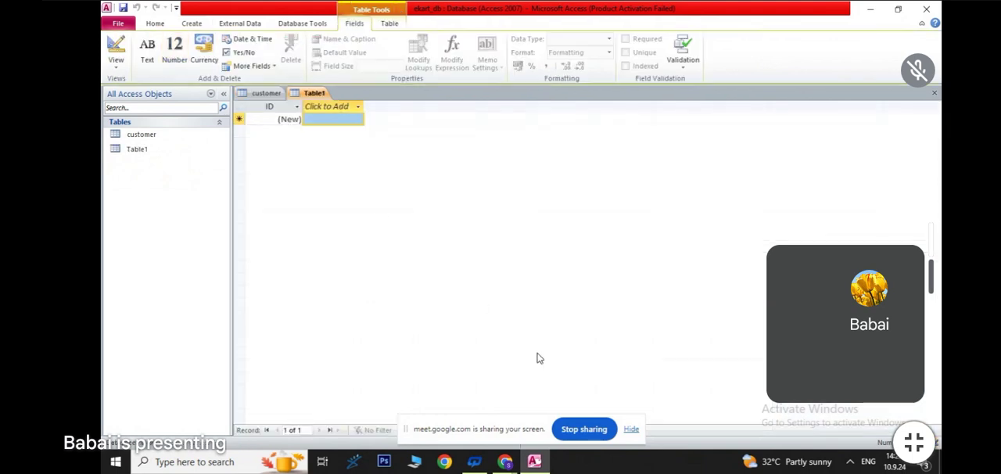
{"action": "type", "text": "order"}
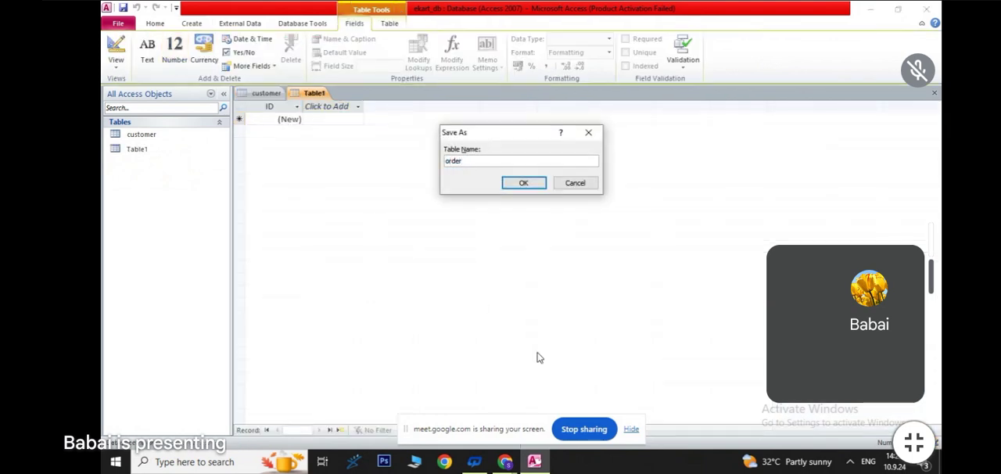
{"action": "left_click", "coordinate": [526, 182]}
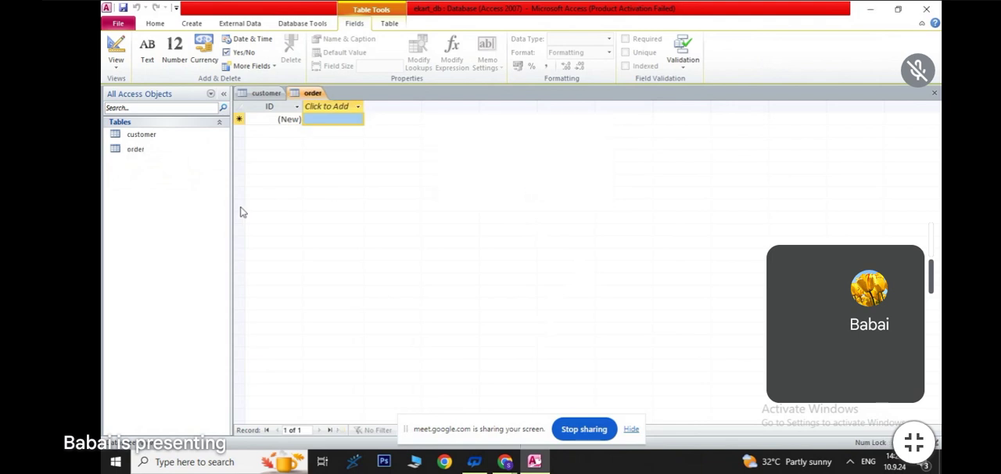
- Review the records in the customer table and open the order table in Design View
{"action": "double_click", "coordinate": [131, 136]}
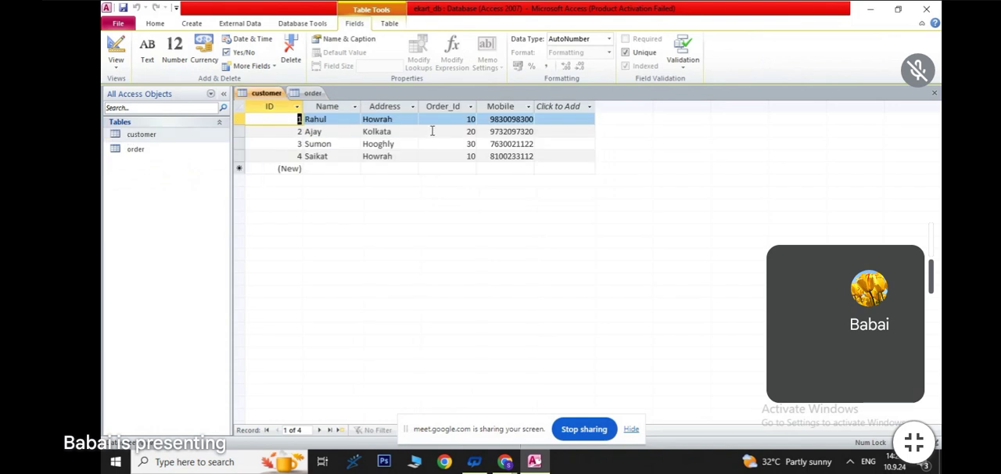
{"action": "double_click", "coordinate": [147, 143]}
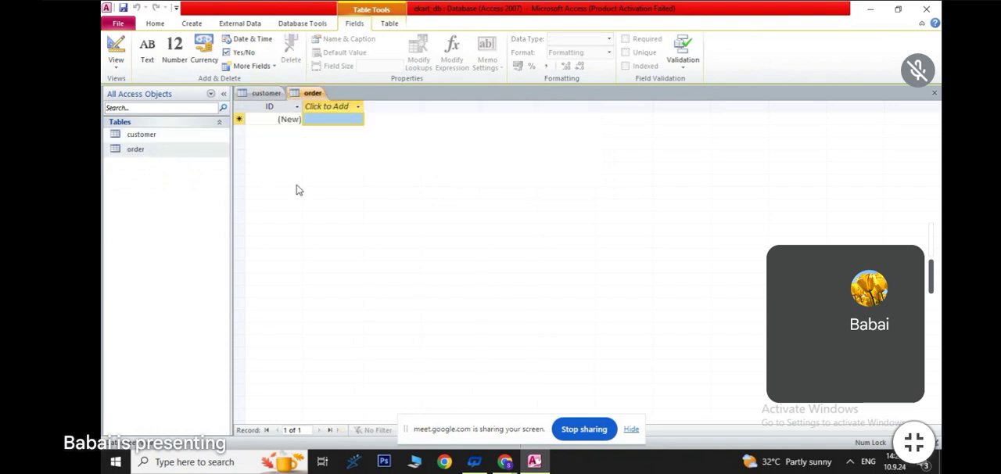
{"action": "left_click", "coordinate": [116, 62]}
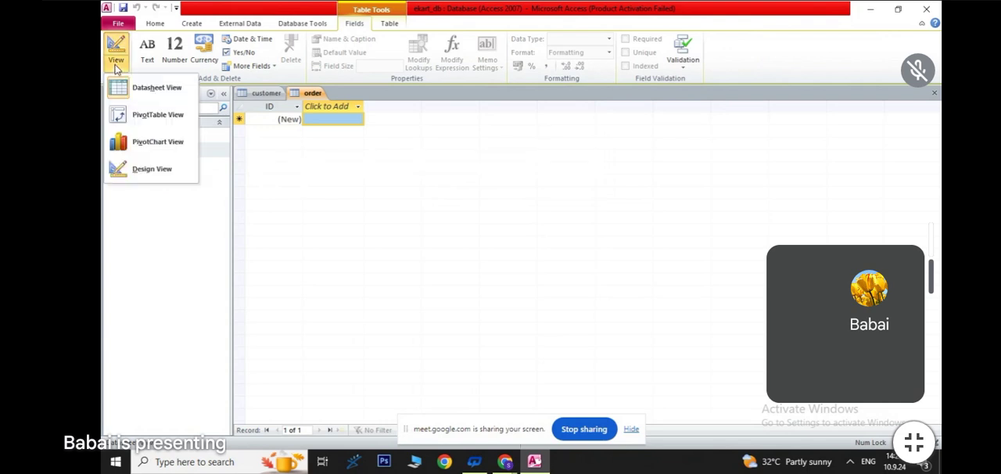
{"action": "left_click", "coordinate": [145, 170]}
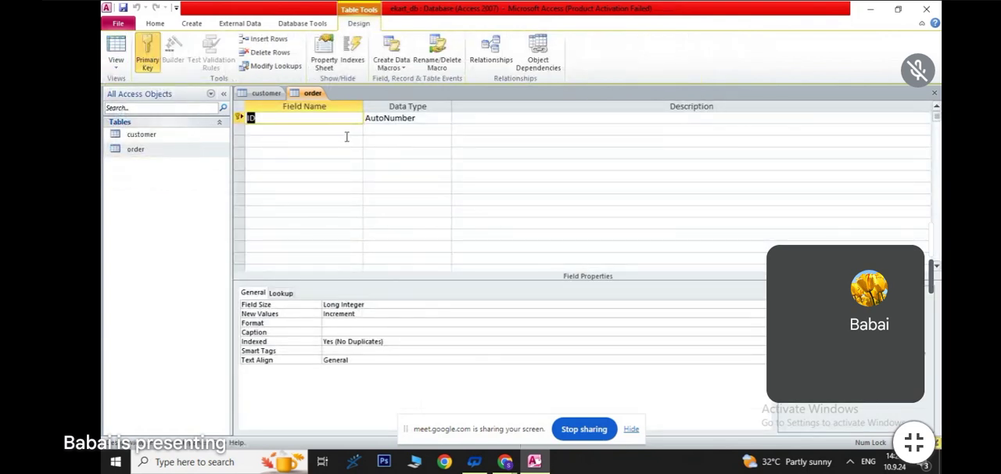
- Rename the order table's ID field as Order_ID and set its data type to Number
{"action": "type", "text": "Order_"}
{"action": "left_click", "coordinate": [397, 117]}
{"action": "left_click", "coordinate": [444, 118]}
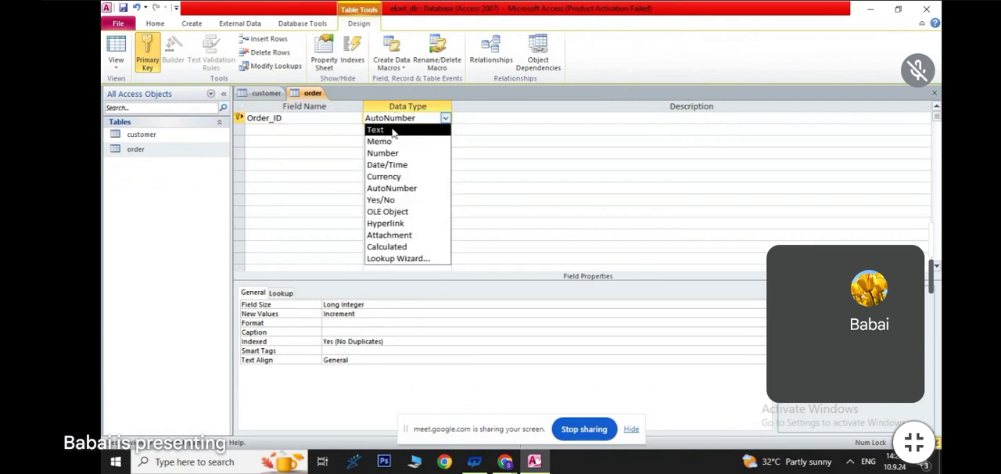
{"action": "left_click", "coordinate": [382, 153]}
- Add a field called Order_Name with the Text data type below Order_ID
{"action": "left_click", "coordinate": [269, 129]}
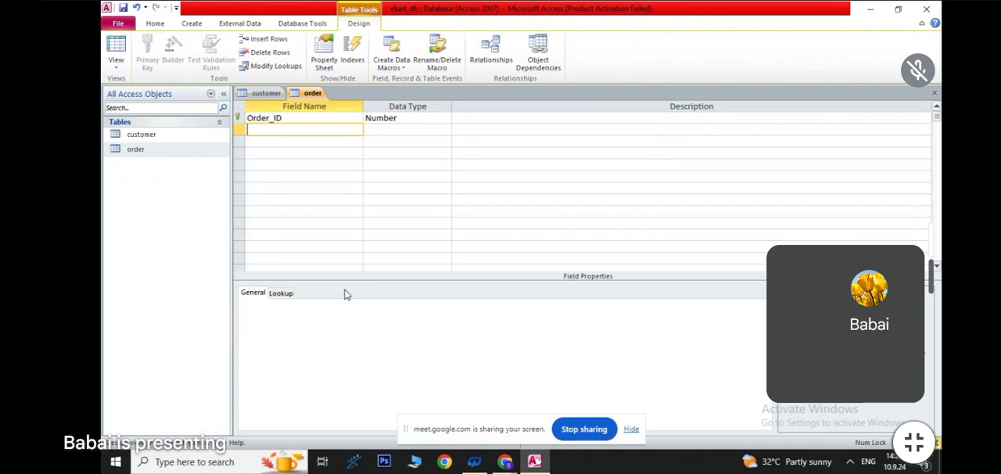
{"action": "type", "text": "Order_Name"}
{"action": "key", "text": "Tab"}
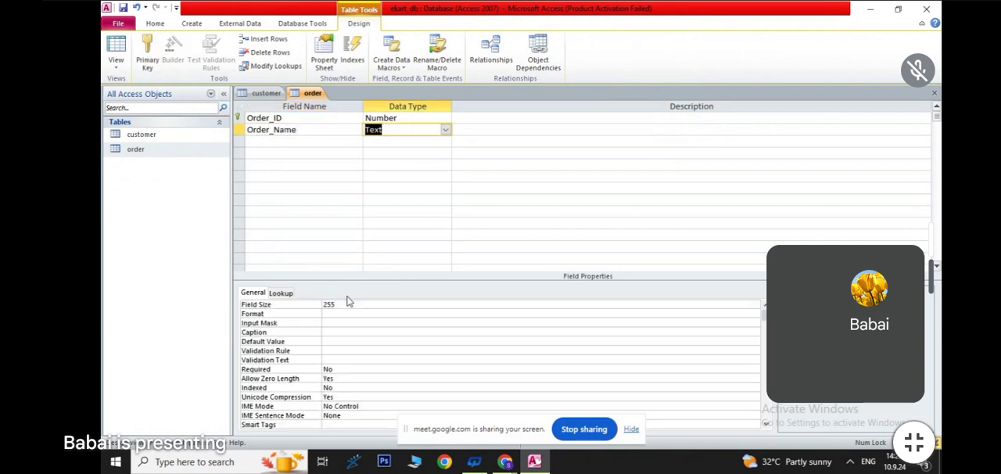
- Add a field called Price below Order_Name and set its data type to Currency
{"action": "left_click", "coordinate": [261, 145]}
{"action": "type", "text": "Price"}
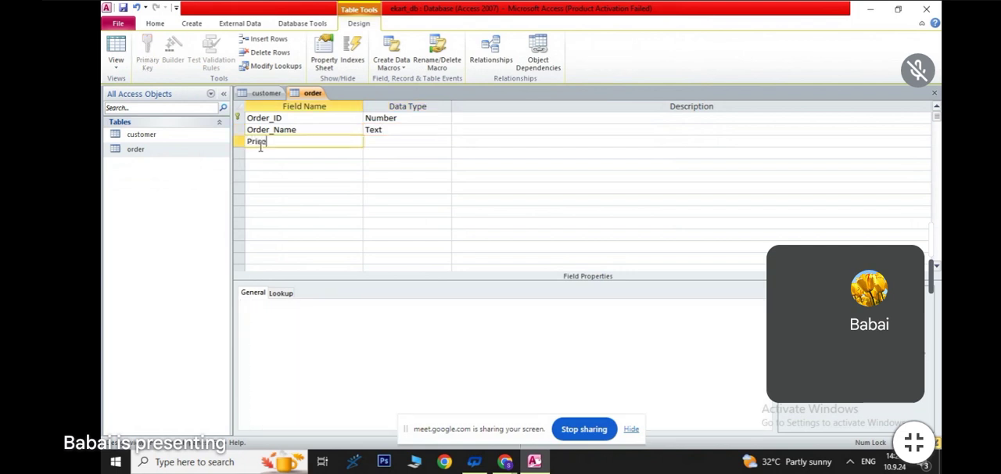
{"action": "key", "text": "Tab"}
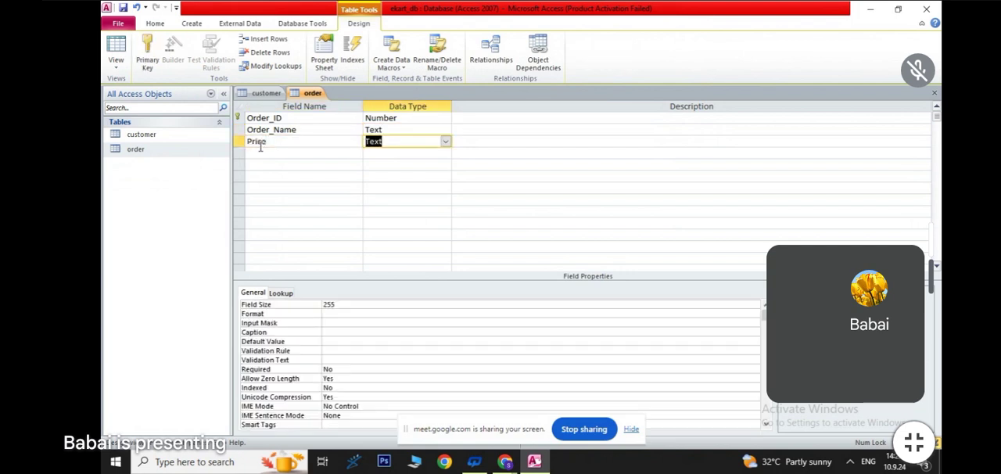
{"action": "left_click", "coordinate": [445, 141]}
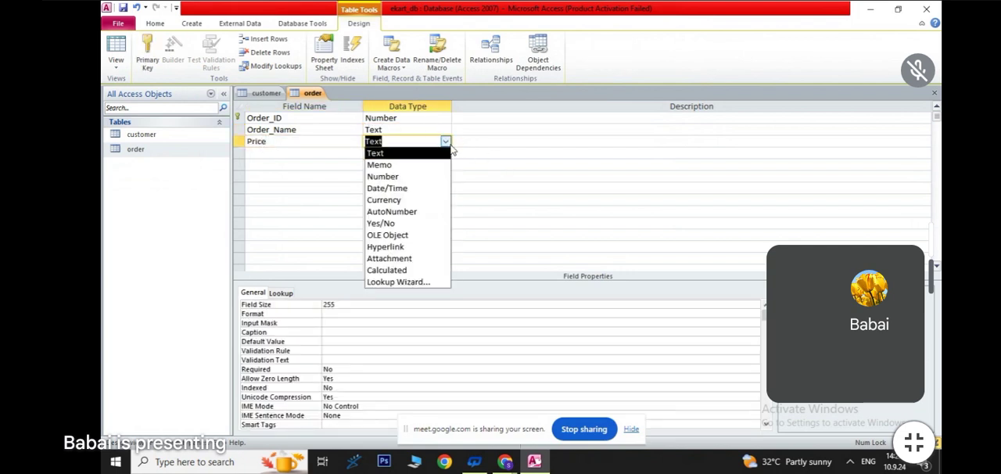
{"action": "left_click", "coordinate": [389, 200]}
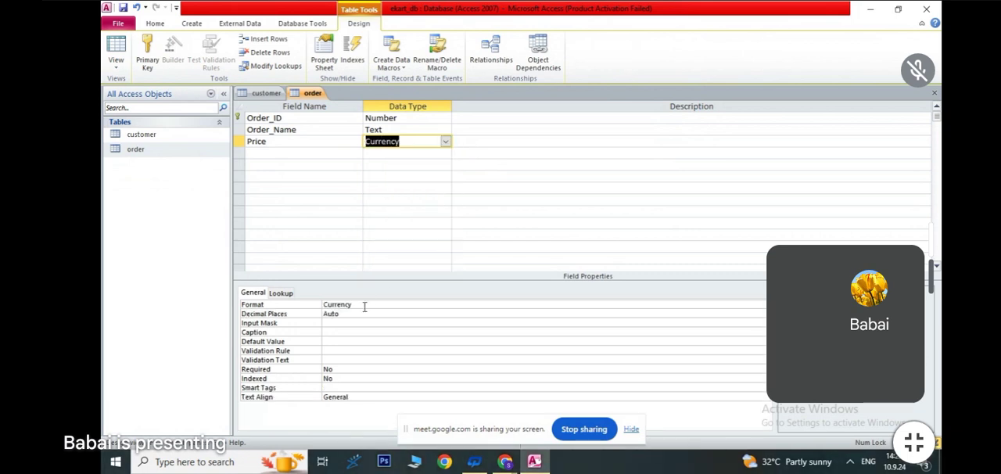
- Review the display formats available for the order table's Price field
{"action": "left_click", "coordinate": [337, 305]}
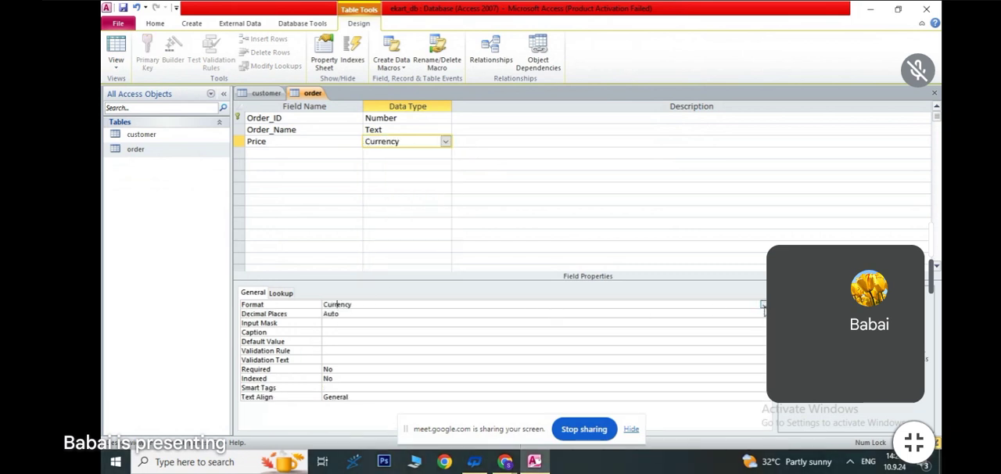
{"action": "left_click", "coordinate": [763, 304]}
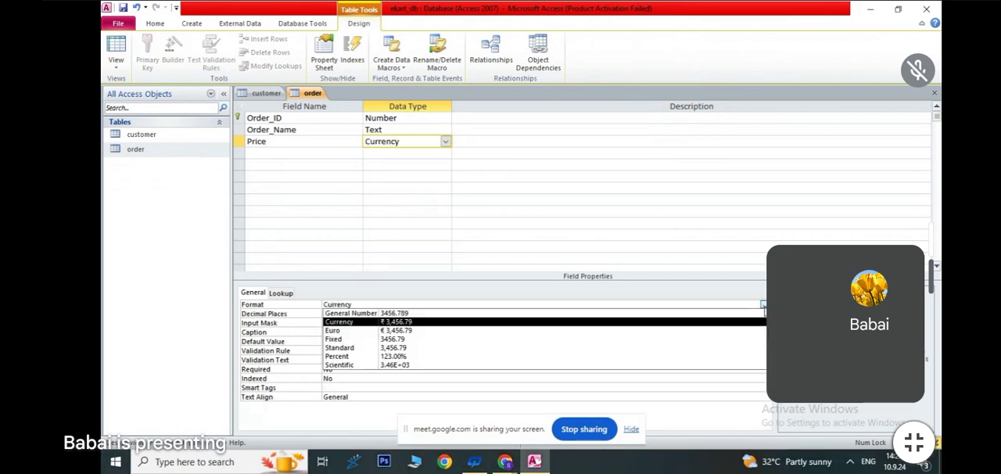
{"action": "left_click", "coordinate": [411, 347]}
{"action": "left_click", "coordinate": [356, 210]}
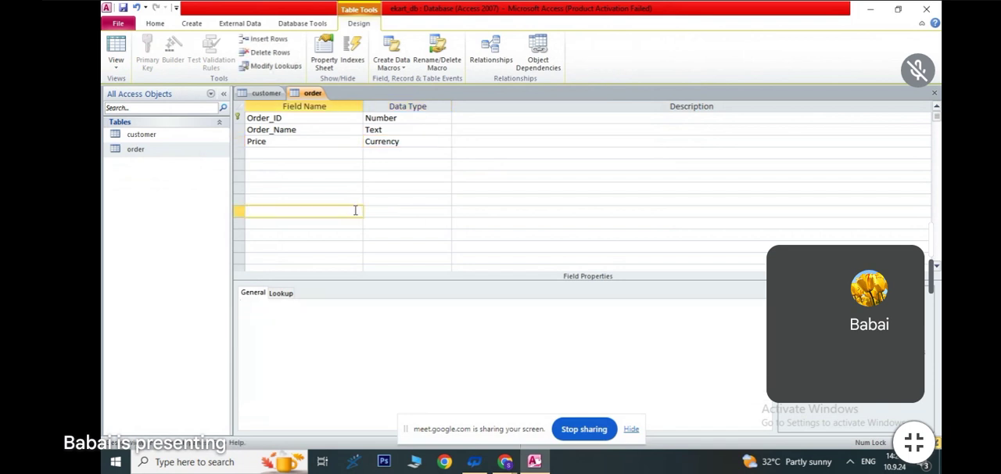
- Add a field called Date below Price, accepting the reserved name, and set its data type to Date/Time
{"action": "left_click", "coordinate": [270, 152]}
{"action": "type", "text": "Da"}
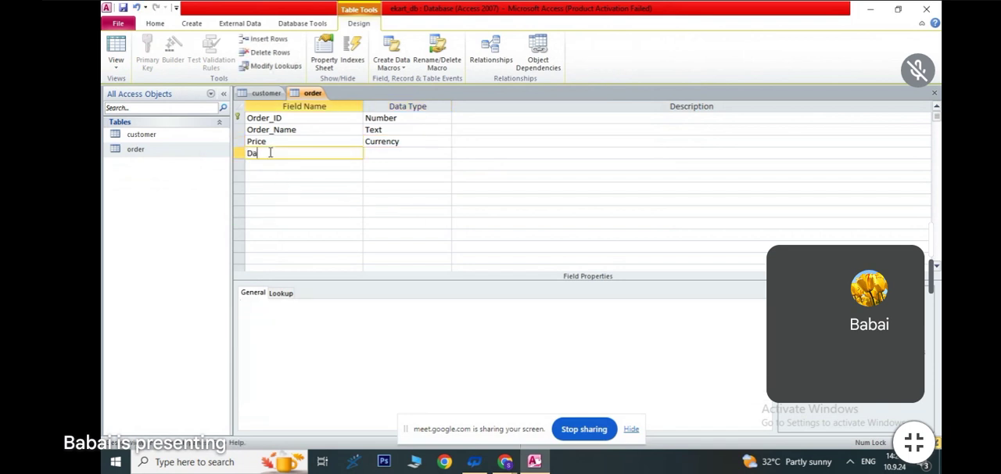
{"action": "type", "text": "te"}
{"action": "left_click", "coordinate": [401, 154]}
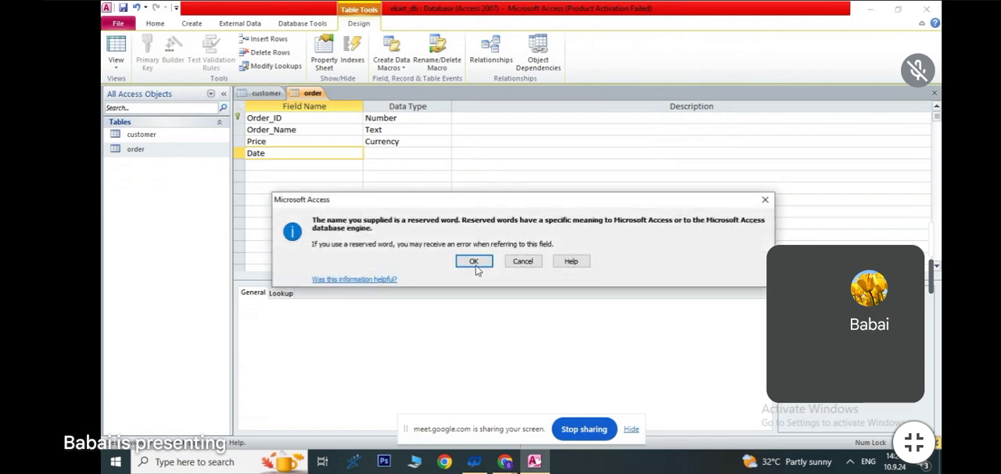
{"action": "left_click", "coordinate": [474, 261]}
{"action": "left_click", "coordinate": [445, 153]}
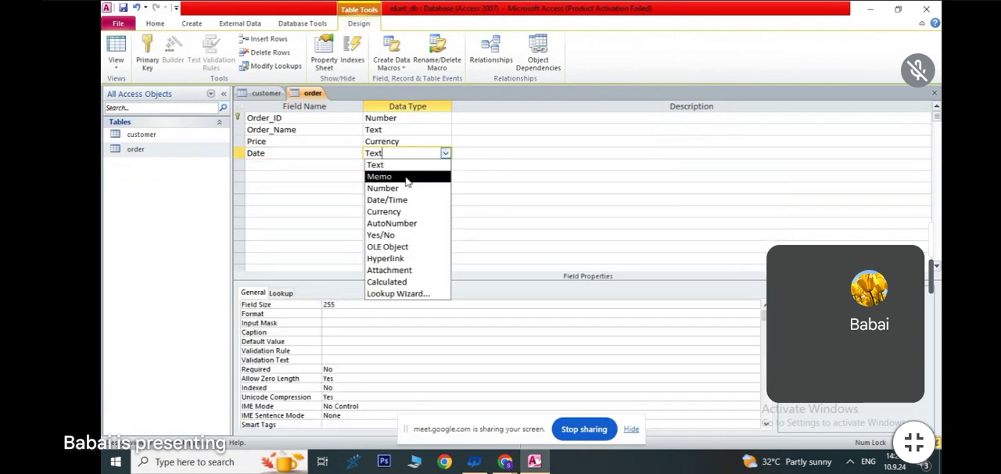
{"action": "left_click", "coordinate": [399, 199]}
{"action": "left_click", "coordinate": [469, 190]}
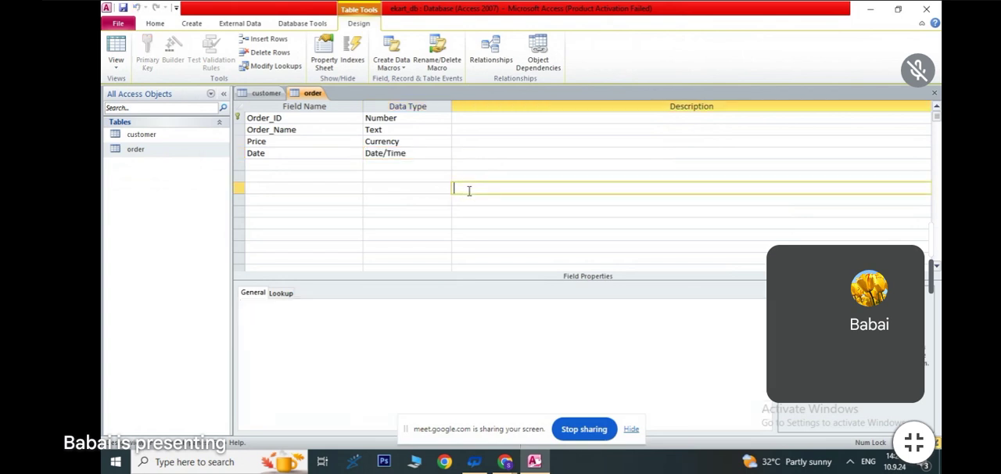
- In the order table's Datasheet View, enter the first record with its order ID, name Mobile, price 17999 and date 5.9.24
{"action": "left_click", "coordinate": [116, 69]}
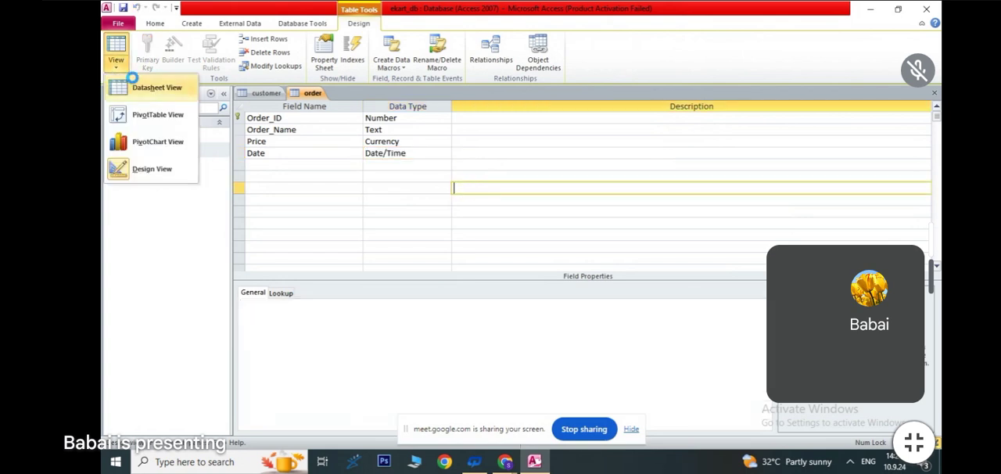
{"action": "left_click", "coordinate": [153, 87]}
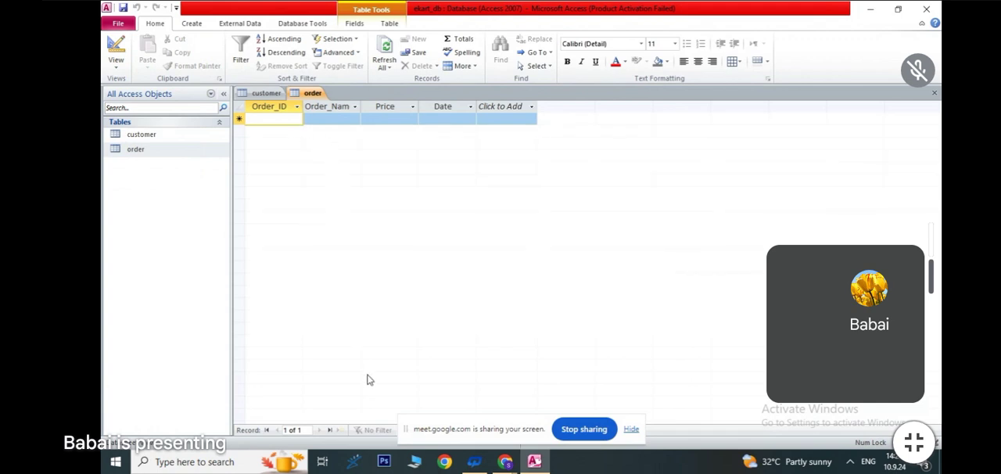
{"action": "type", "text": "10"}
{"action": "key", "text": "Tab"}
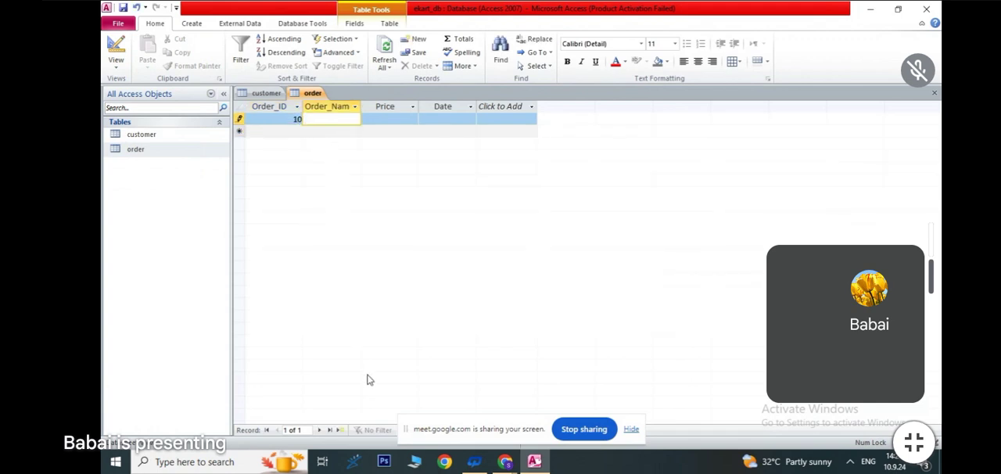
{"action": "type", "text": "Mobile"}
{"action": "key", "text": "Tab"}
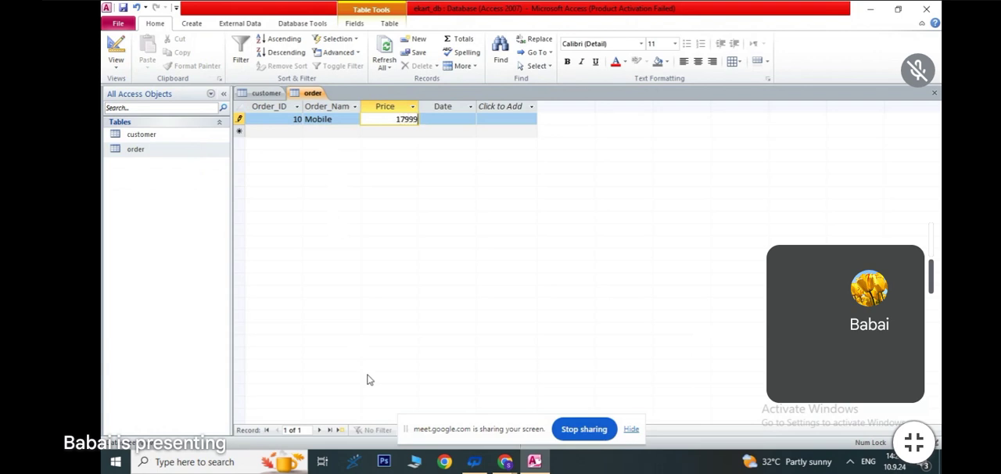
{"action": "key", "text": "Tab"}
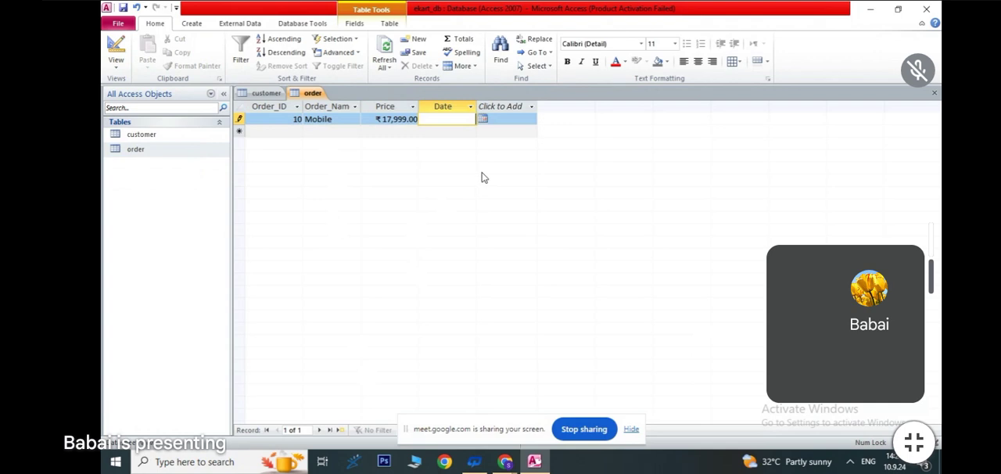
{"action": "left_click", "coordinate": [482, 118]}
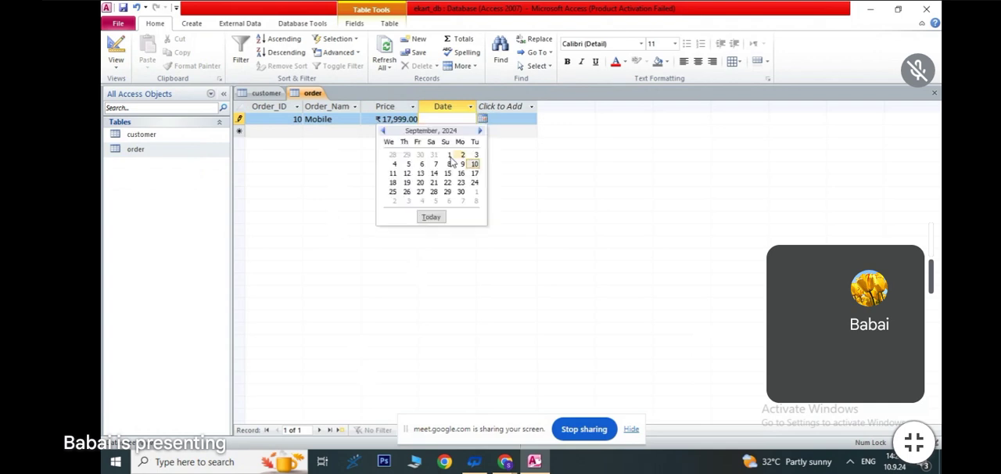
{"action": "left_click", "coordinate": [407, 164]}
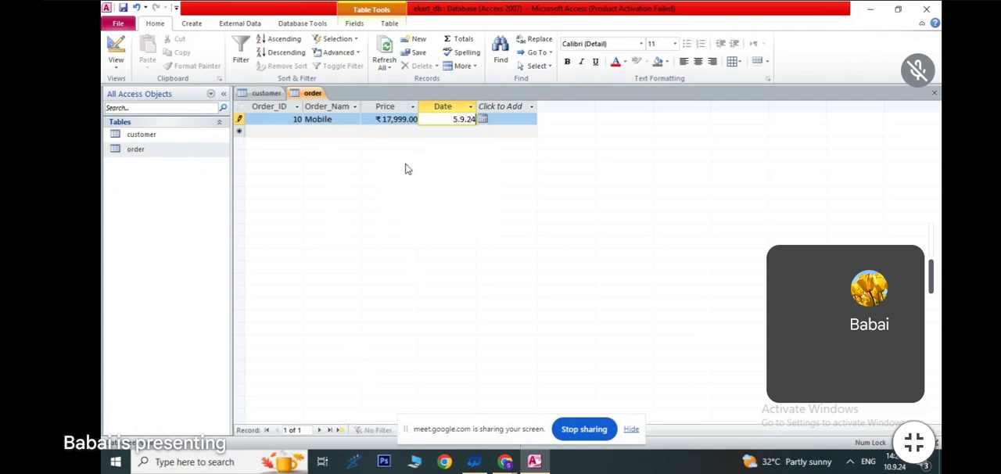
- Enter the second order record with its order ID, name Laptop, price 32999 and date 1.9.24
{"action": "left_click", "coordinate": [297, 131]}
{"action": "type", "text": "20"}
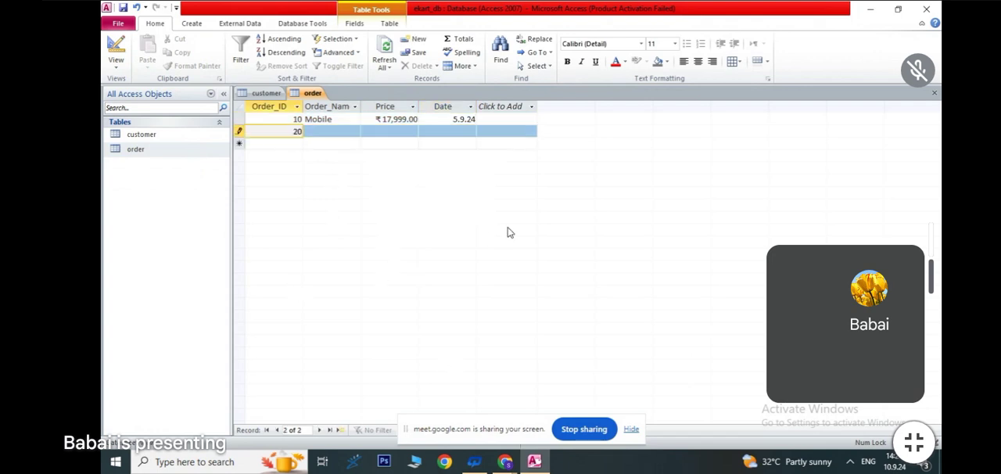
{"action": "key", "text": "Tab"}
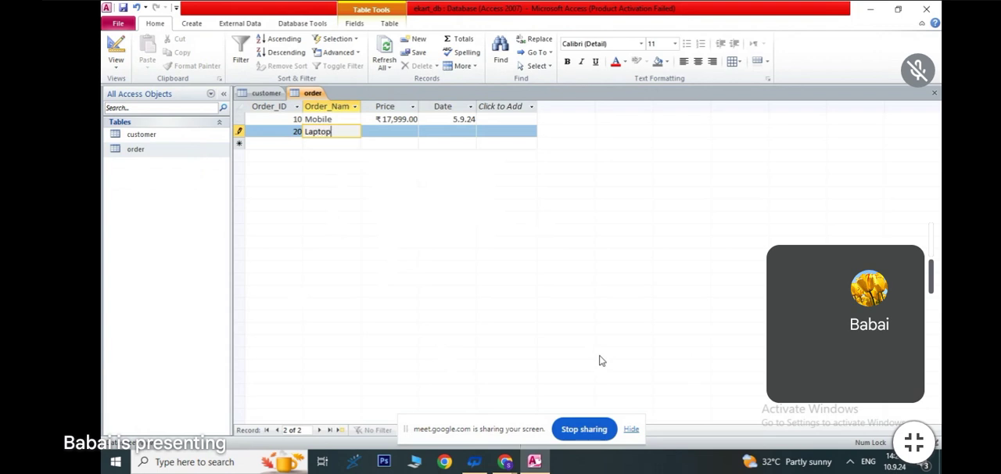
{"action": "key", "text": "Tab"}
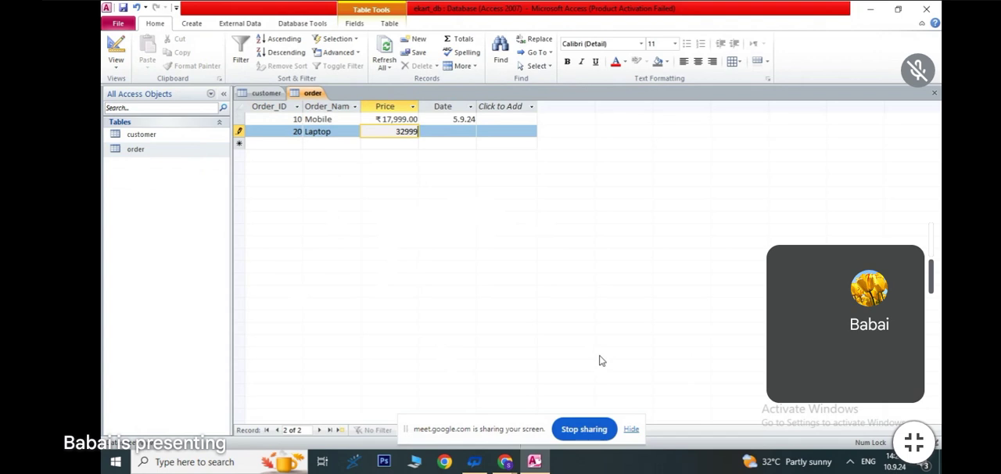
{"action": "key", "text": "Tab"}
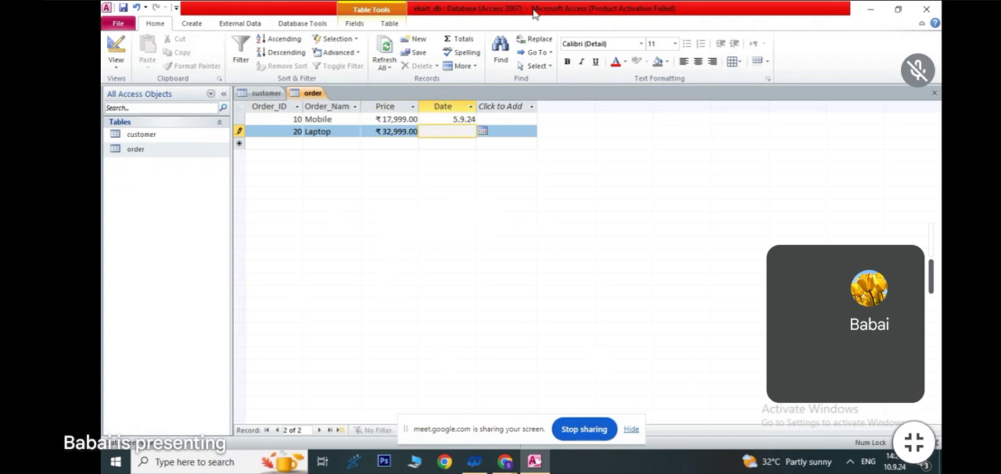
{"action": "left_click", "coordinate": [483, 131]}
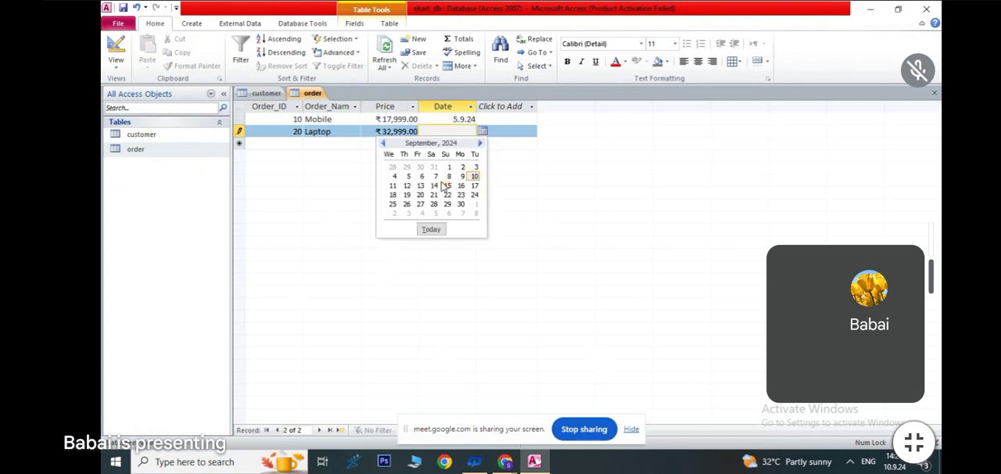
{"action": "left_click", "coordinate": [448, 168]}
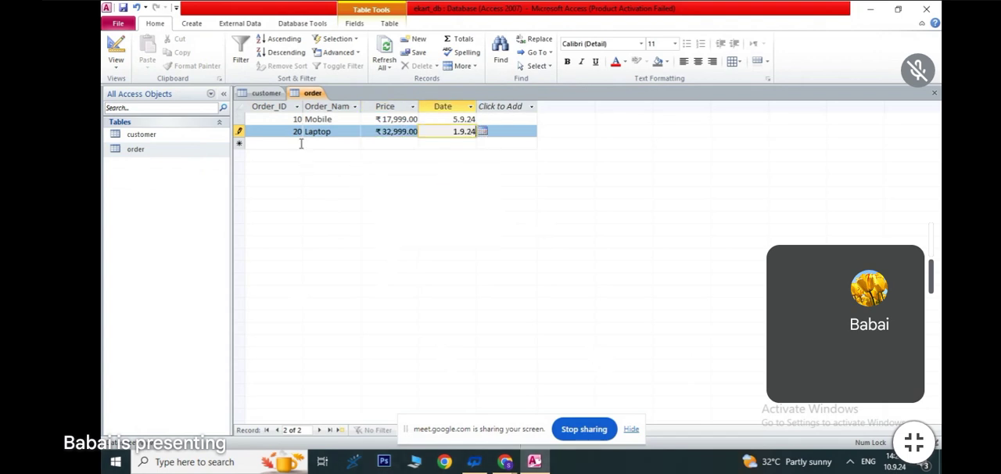
- Enter the third order record with its order ID, name Computer, price 25999 and date 15.8.24
{"action": "key", "text": "Tab"}
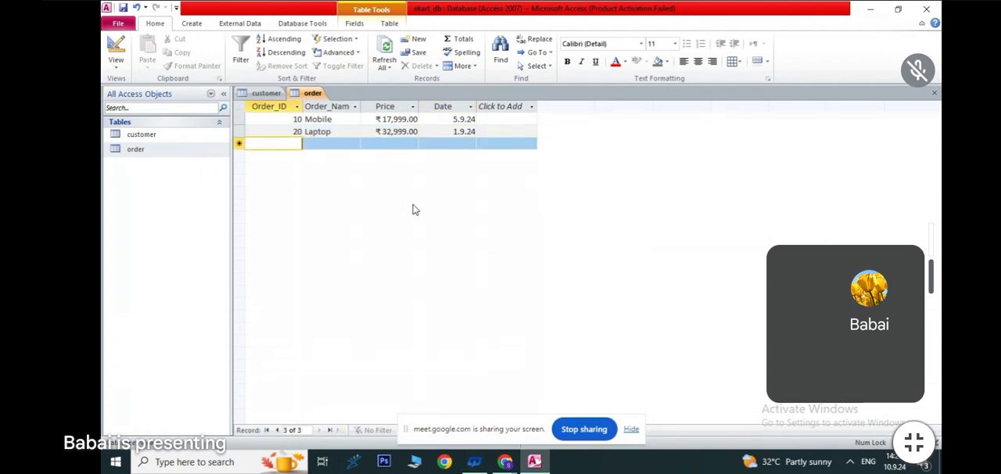
{"action": "type", "text": "30"}
{"action": "key", "text": "Tab"}
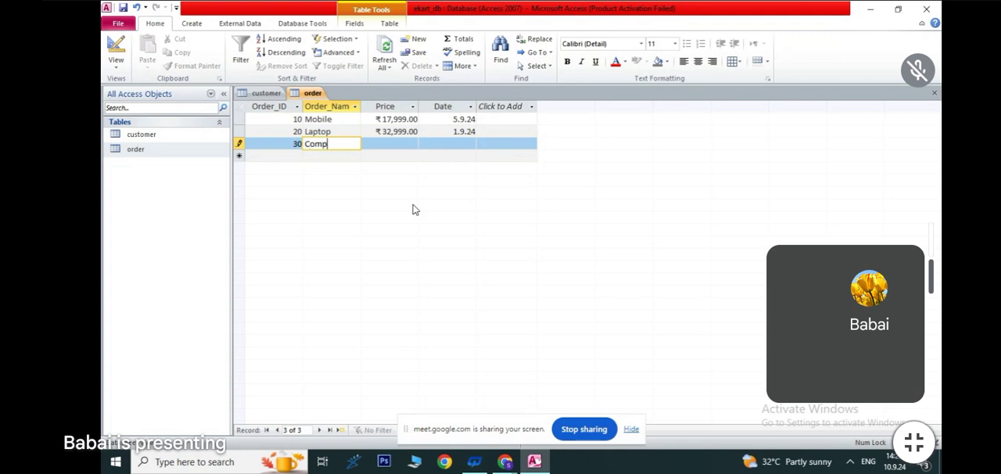
{"action": "type", "text": "Computer"}
{"action": "key", "text": "Tab"}
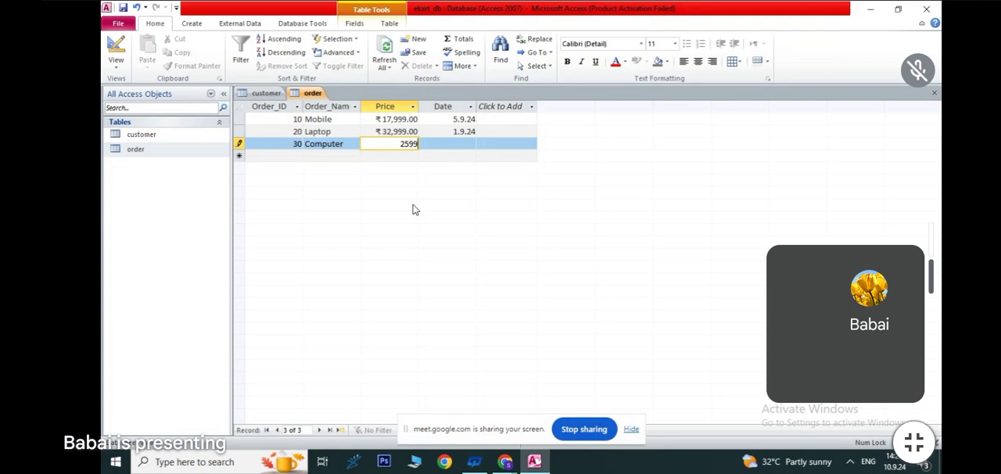
{"action": "key", "text": "Tab"}
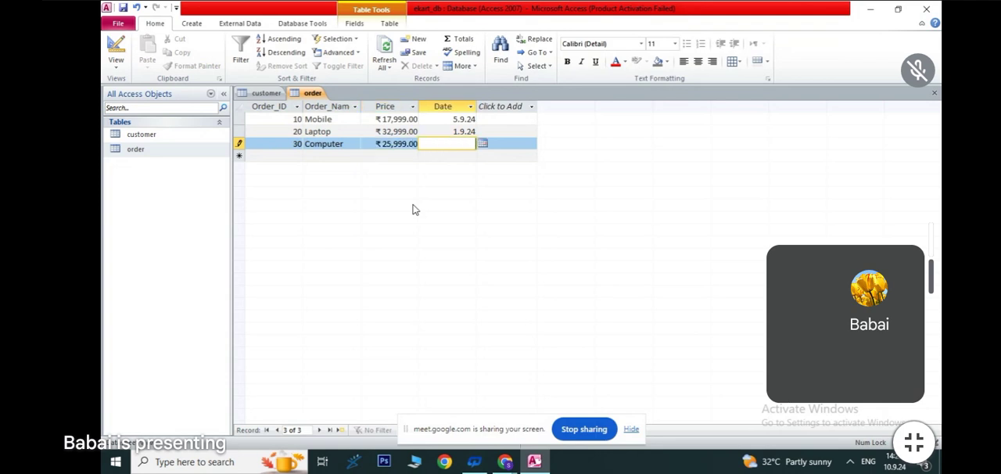
{"action": "left_click", "coordinate": [483, 145]}
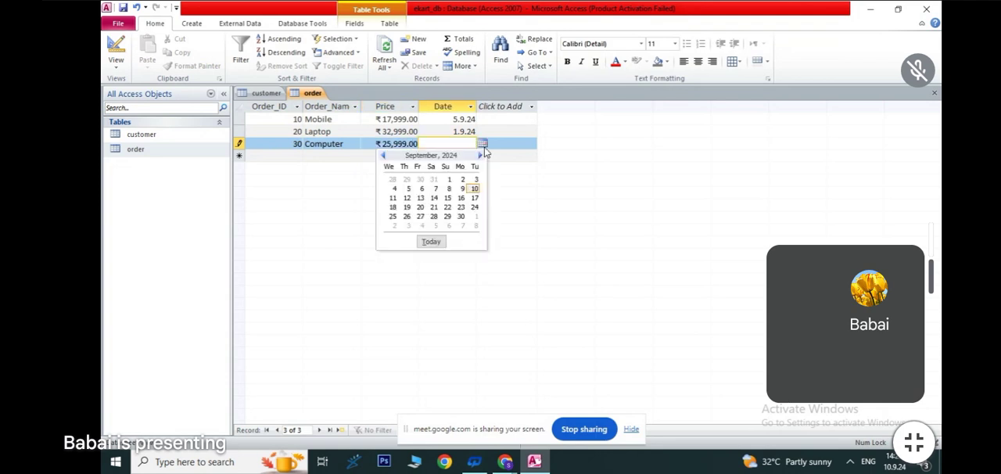
{"action": "left_click", "coordinate": [383, 155]}
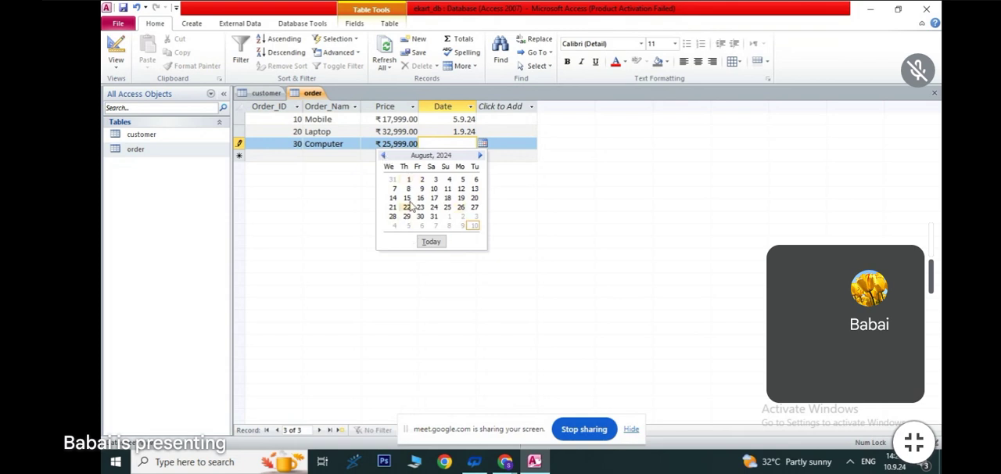
{"action": "left_click", "coordinate": [407, 198]}
{"action": "left_click", "coordinate": [520, 154]}
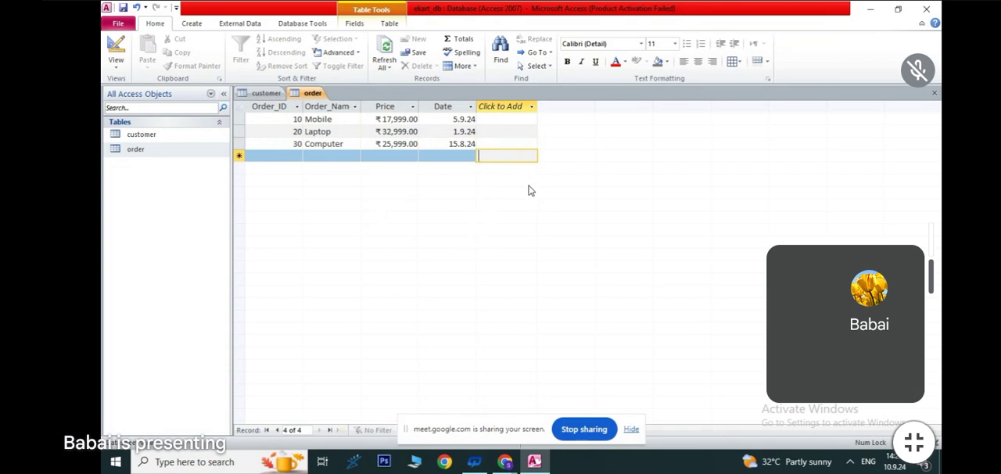
- Open the database's Relationships window and add both the customer and order tables to it
{"action": "left_click", "coordinate": [297, 25]}
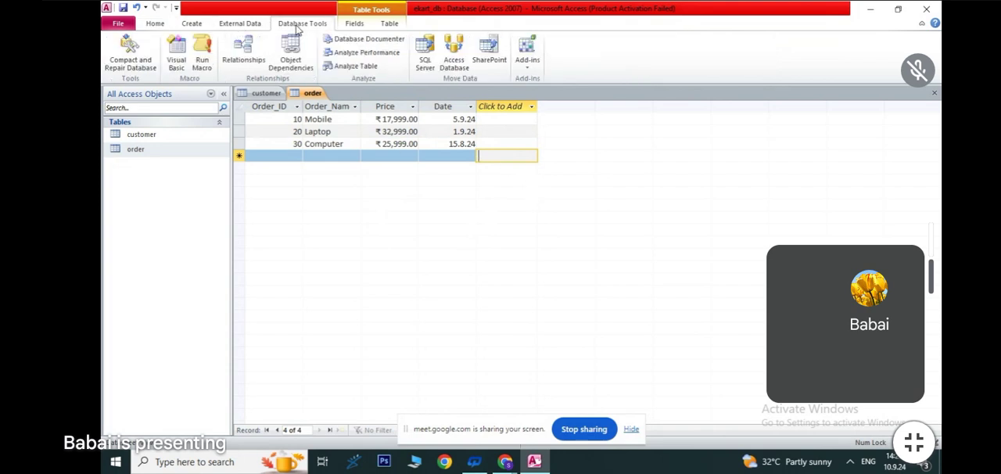
{"action": "left_click", "coordinate": [234, 57]}
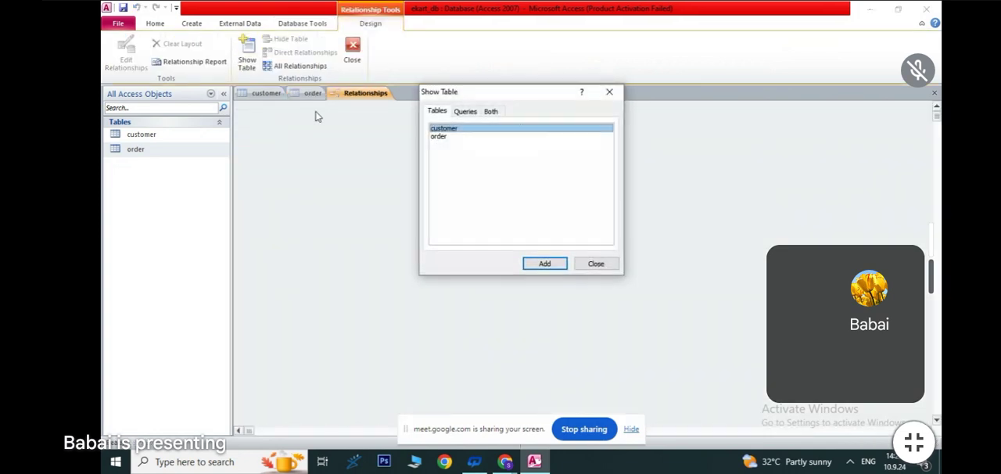
{"action": "left_click", "coordinate": [448, 138], "text": "shift"}
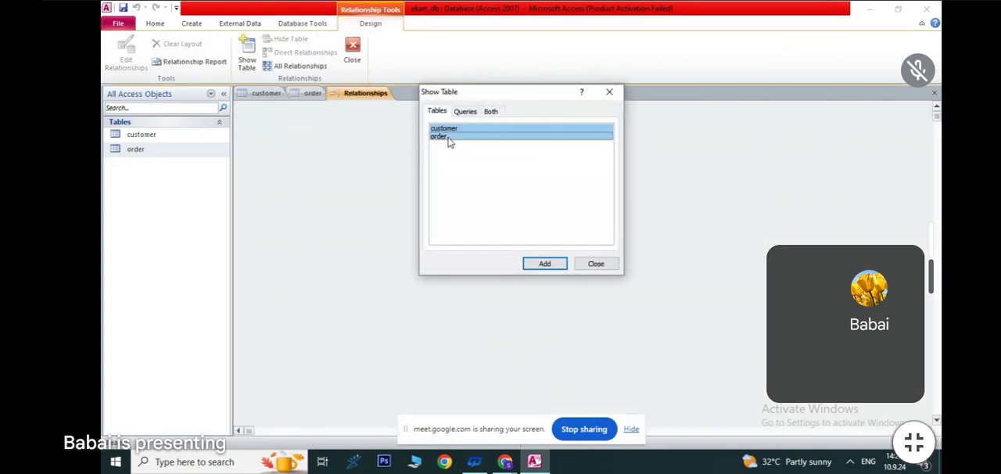
{"action": "left_click", "coordinate": [555, 262]}
{"action": "left_click", "coordinate": [609, 91]}
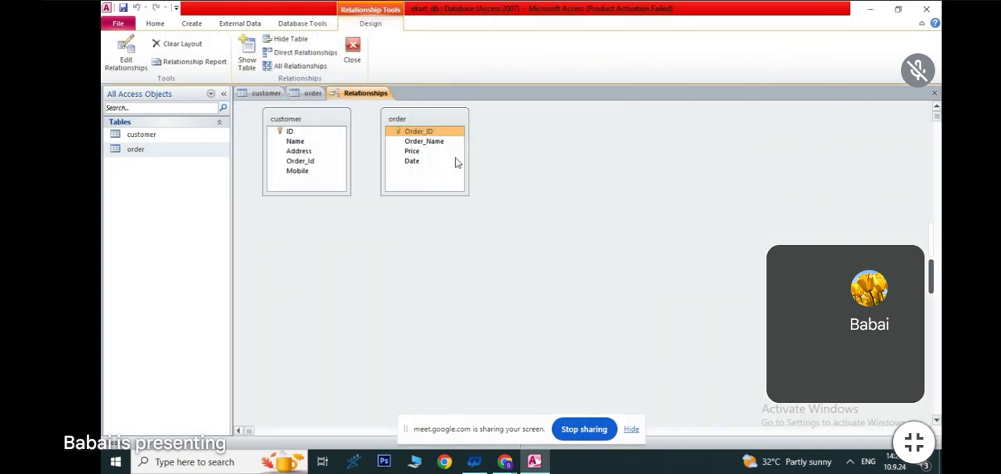
- Arrange the two tables side by side in the relationship layout, with customer left of order and a wide gap between them
{"action": "left_click_drag", "start_coordinate": [316, 125], "coordinate": [673, 119]}
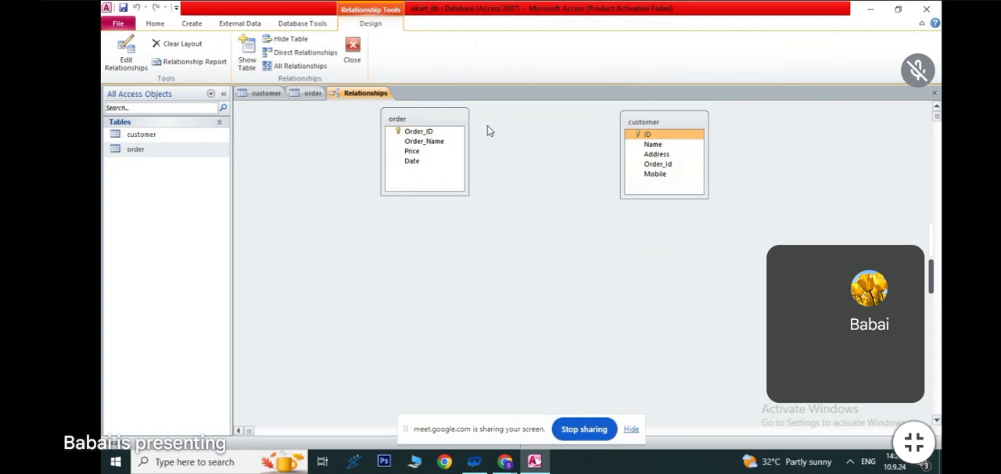
{"action": "left_click_drag", "start_coordinate": [446, 117], "coordinate": [834, 108]}
{"action": "left_click_drag", "start_coordinate": [702, 124], "coordinate": [422, 145]}
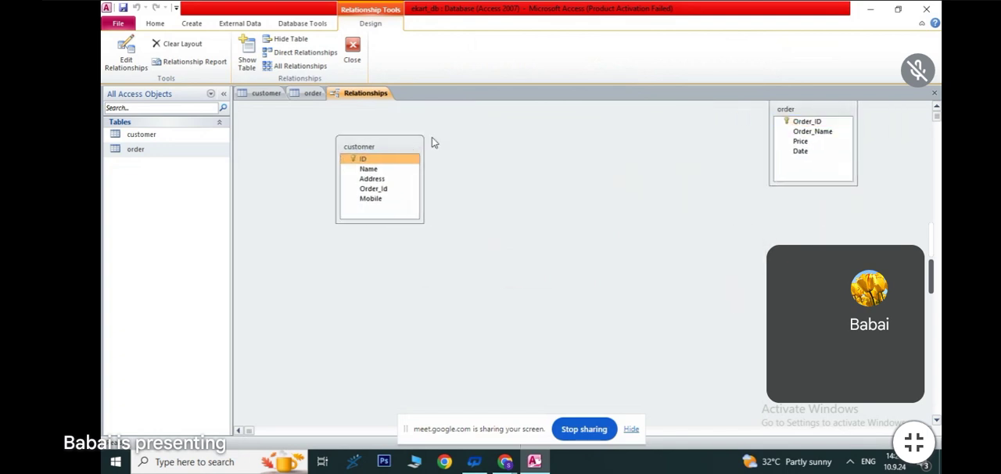
{"action": "left_click_drag", "start_coordinate": [829, 115], "coordinate": [689, 151]}
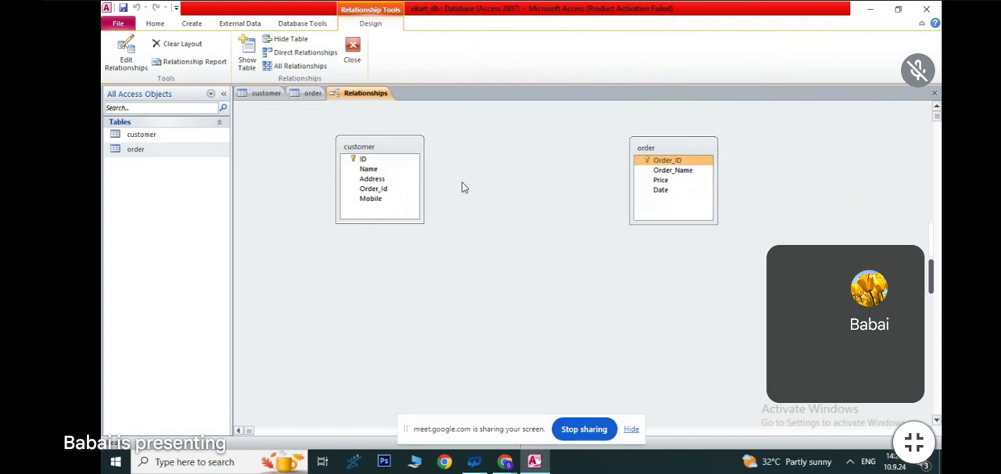
- Create a relationship linking Order_Id in customer to Order_ID in order, and move the customer table below and left of order
{"action": "left_click_drag", "start_coordinate": [360, 190], "coordinate": [654, 160]}
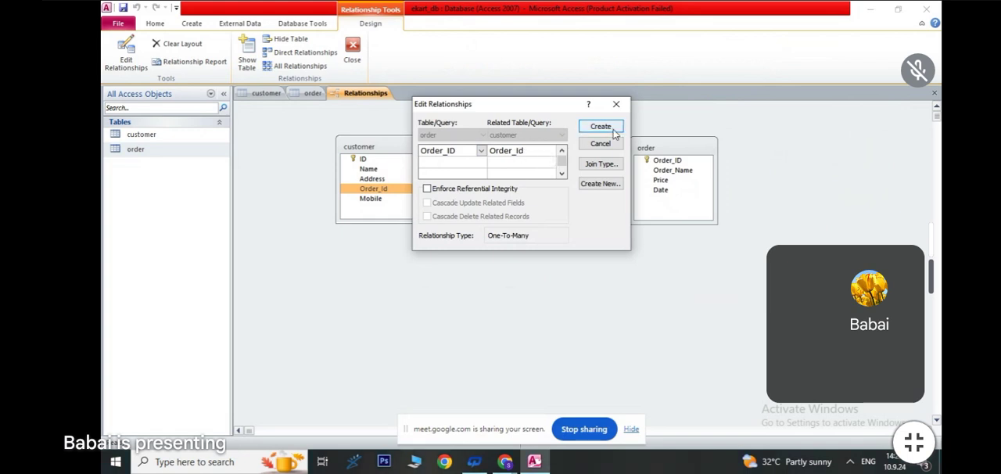
{"action": "left_click", "coordinate": [601, 128]}
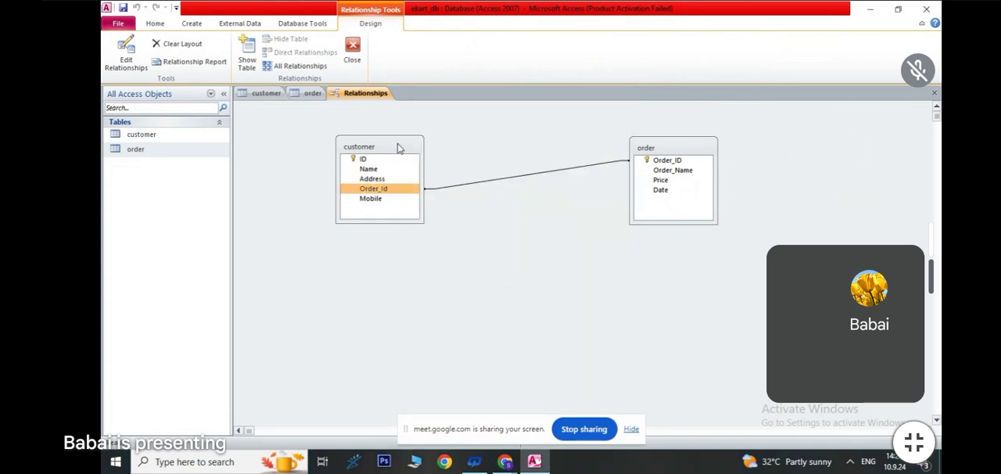
{"action": "left_click_drag", "start_coordinate": [399, 148], "coordinate": [353, 275]}
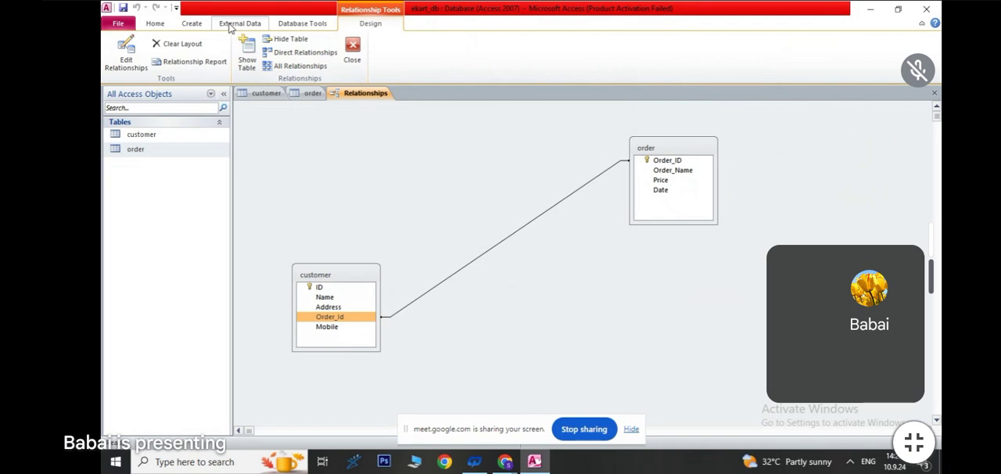
- Start a new query in design view and add both the customer and order tables to it
{"action": "left_click", "coordinate": [193, 26]}
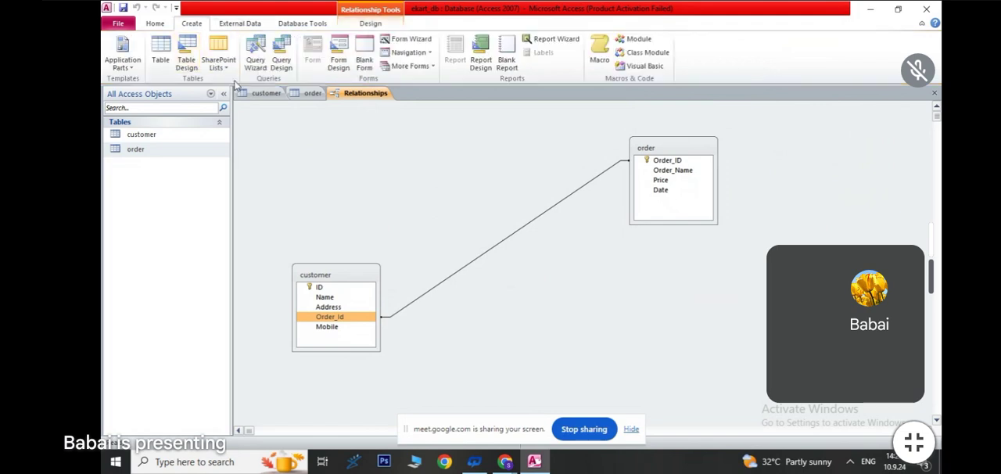
{"action": "left_click", "coordinate": [280, 62]}
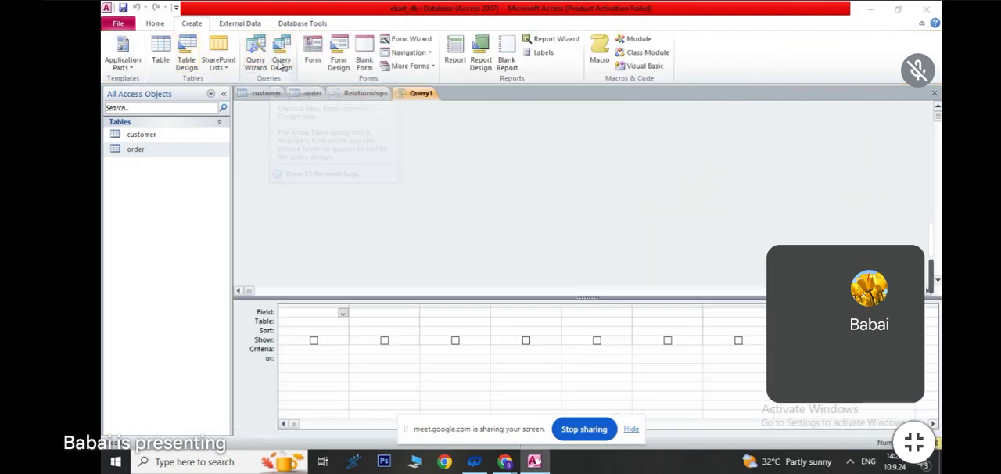
{"action": "left_click", "coordinate": [437, 311], "text": "shift"}
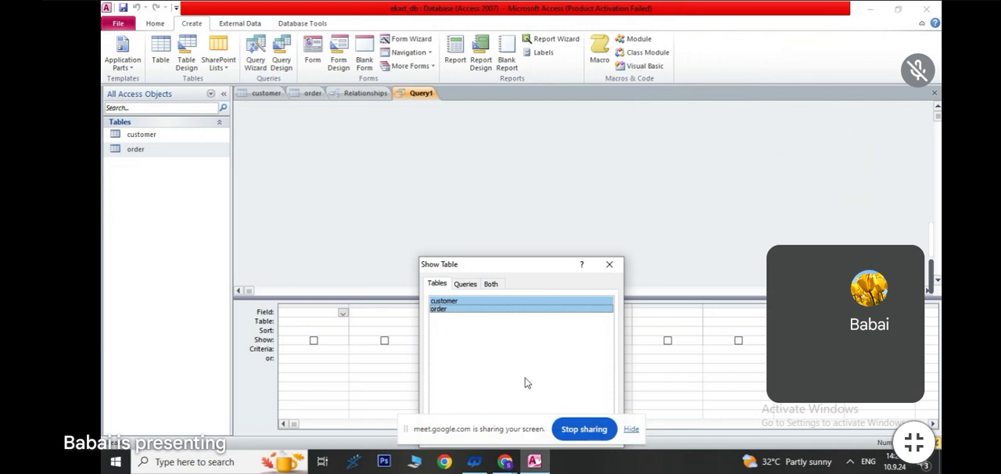
{"action": "left_click_drag", "start_coordinate": [549, 267], "coordinate": [530, 97]}
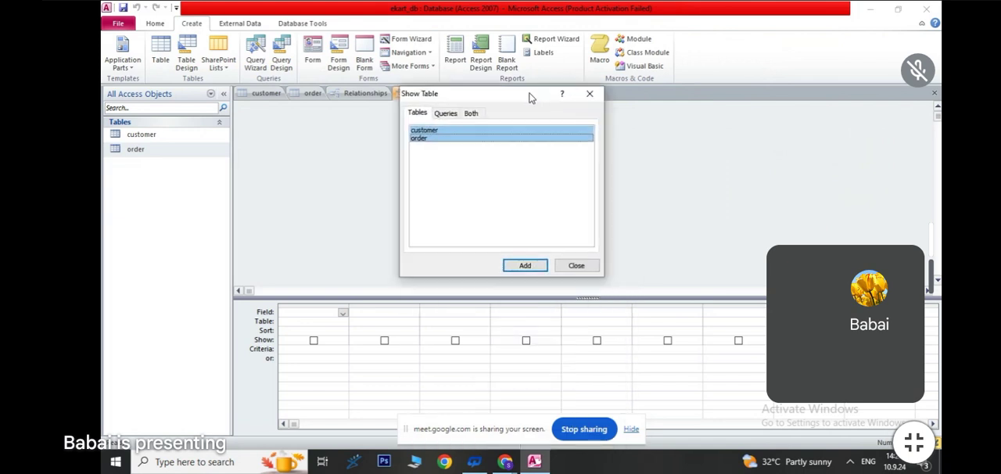
{"action": "left_click", "coordinate": [525, 265]}
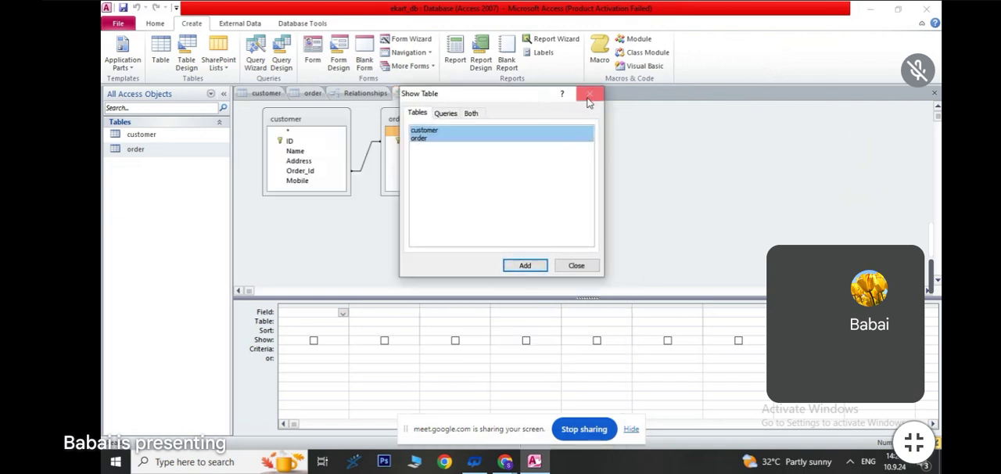
{"action": "left_click", "coordinate": [590, 93]}
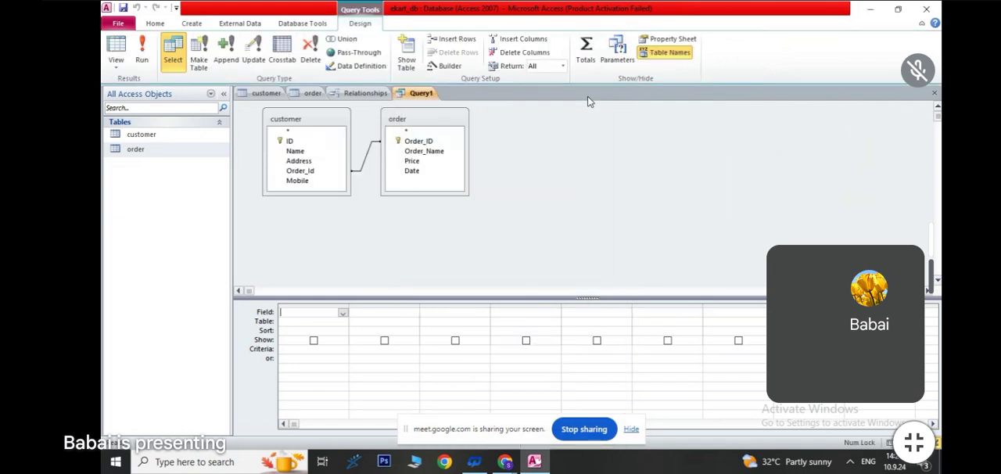
- Add customer's Name, Address and Mobile fields and order's Date and Price fields to the query grid
{"action": "double_click", "coordinate": [296, 151]}
{"action": "double_click", "coordinate": [299, 160]}
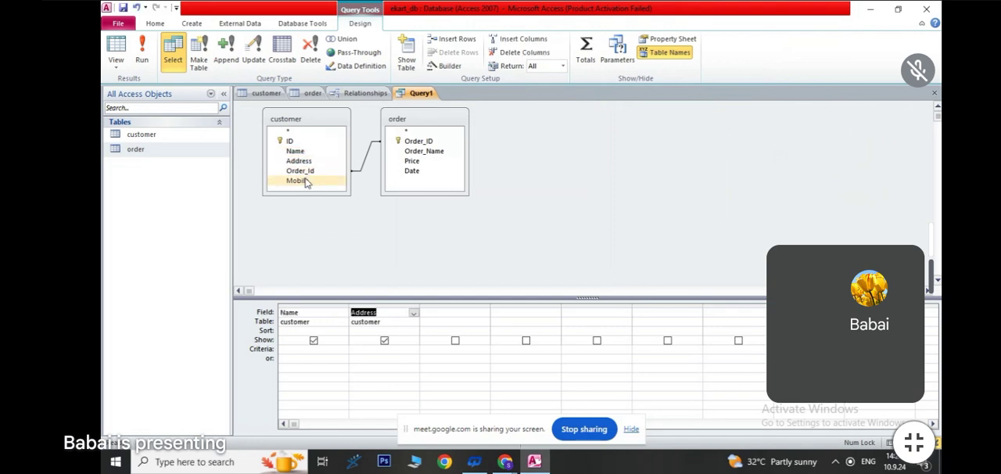
{"action": "double_click", "coordinate": [298, 181]}
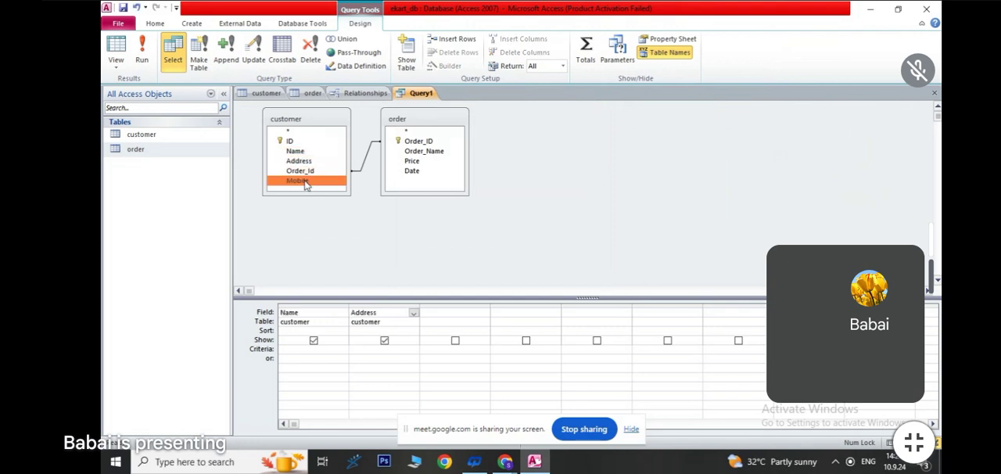
{"action": "double_click", "coordinate": [418, 171]}
{"action": "double_click", "coordinate": [419, 163]}
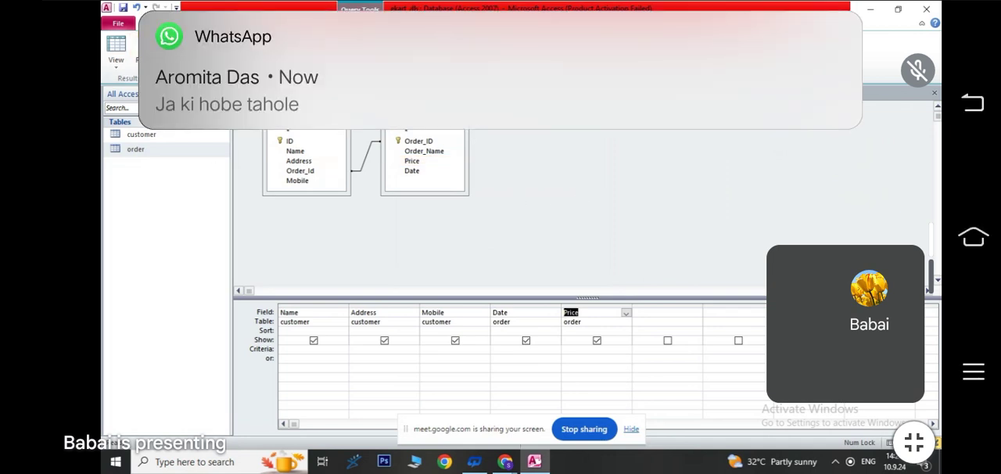
- Run the query as a make-table query named "all data" in the current database, and open the new table
{"action": "left_click", "coordinate": [196, 52]}
{"action": "type", "text": "all "}
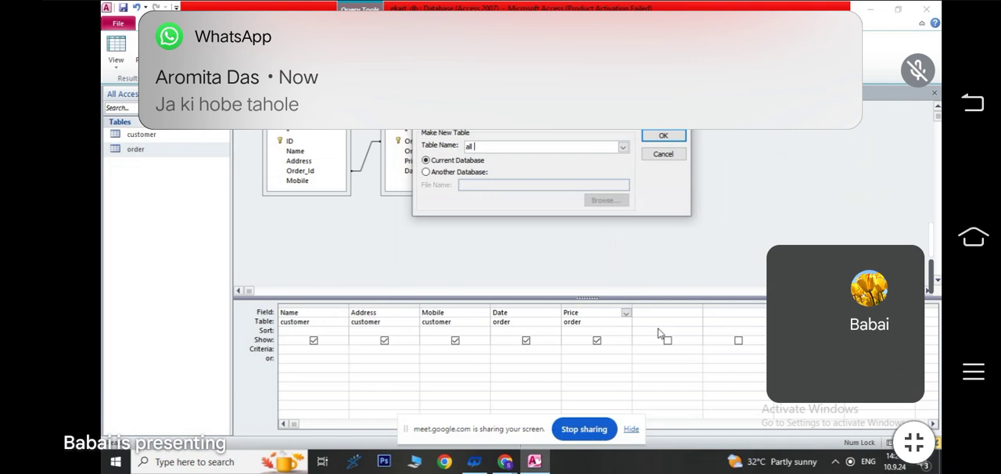
{"action": "type", "text": "data"}
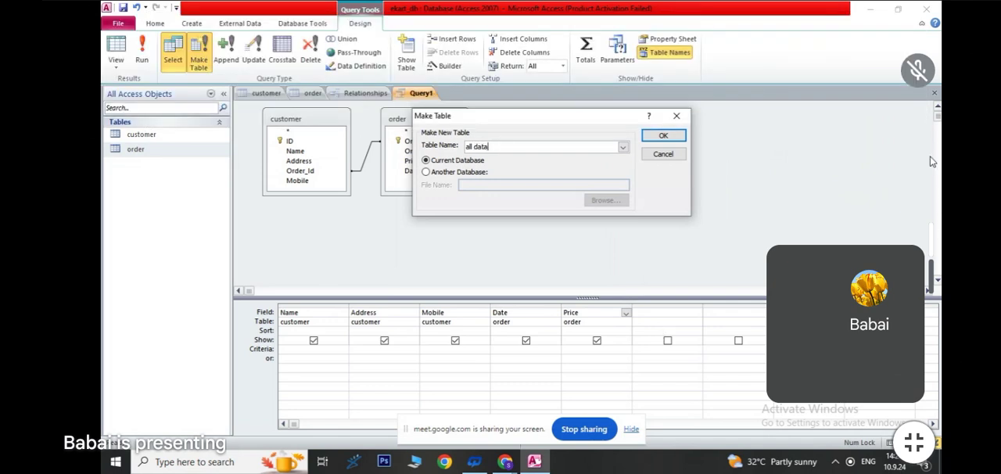
{"action": "left_click", "coordinate": [663, 136]}
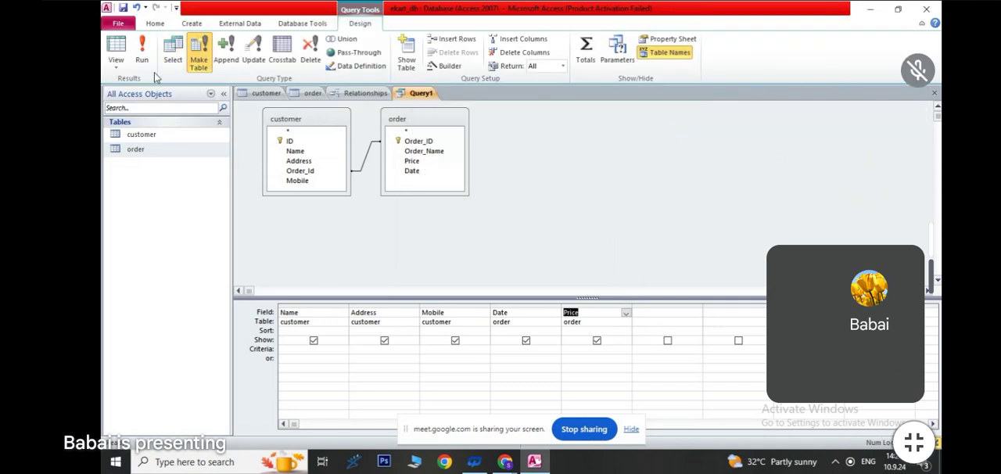
{"action": "left_click", "coordinate": [141, 50]}
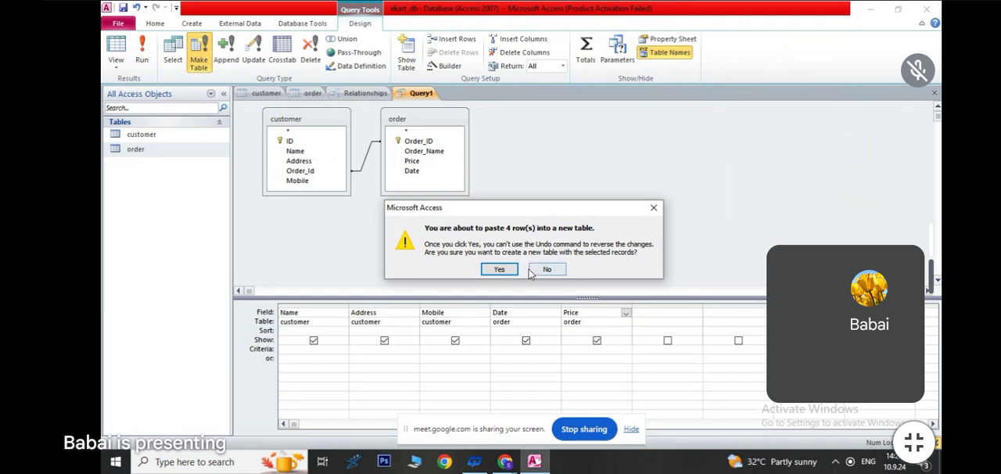
{"action": "left_click", "coordinate": [500, 270]}
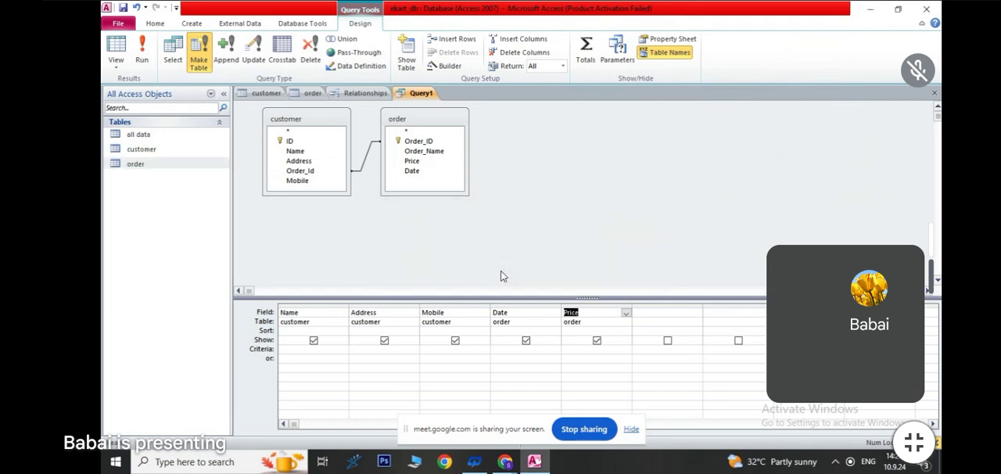
{"action": "double_click", "coordinate": [139, 135]}
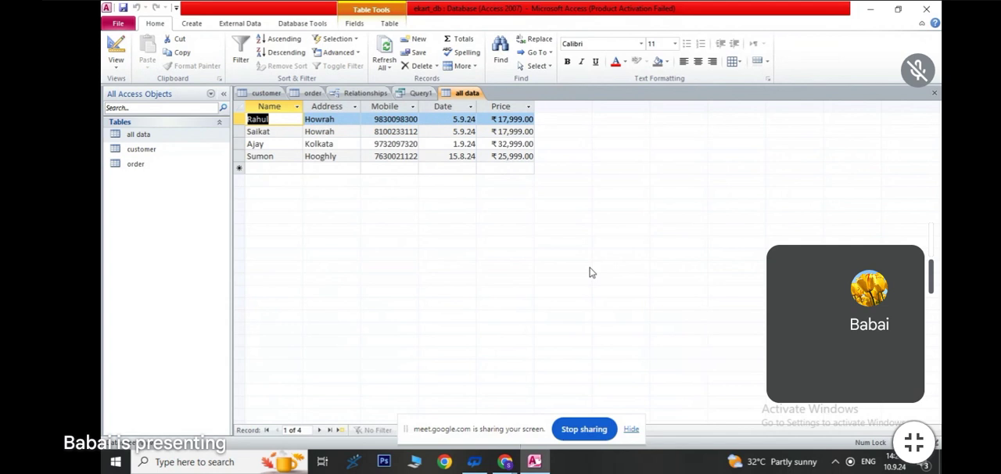
{"action": "left_click", "coordinate": [335, 167]}
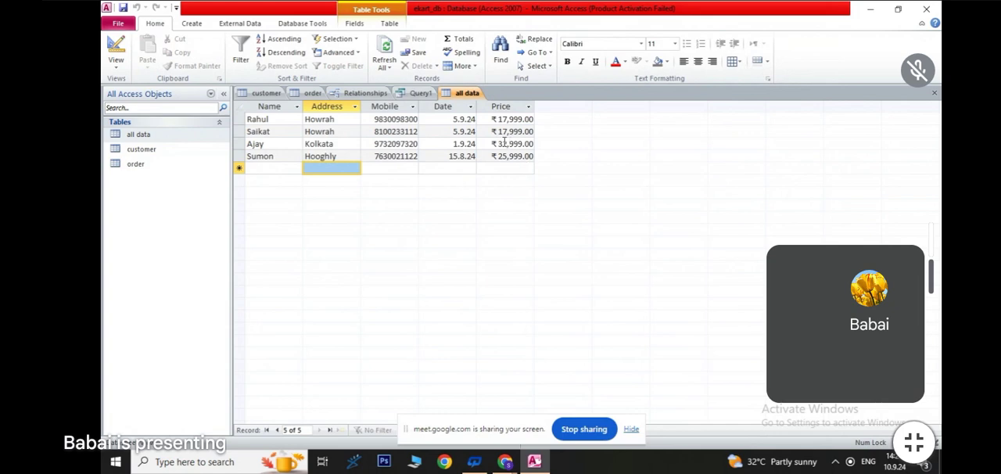
- Start a second query in design view using only the customer and order tables
{"action": "left_click", "coordinate": [187, 24]}
{"action": "left_click", "coordinate": [281, 59]}
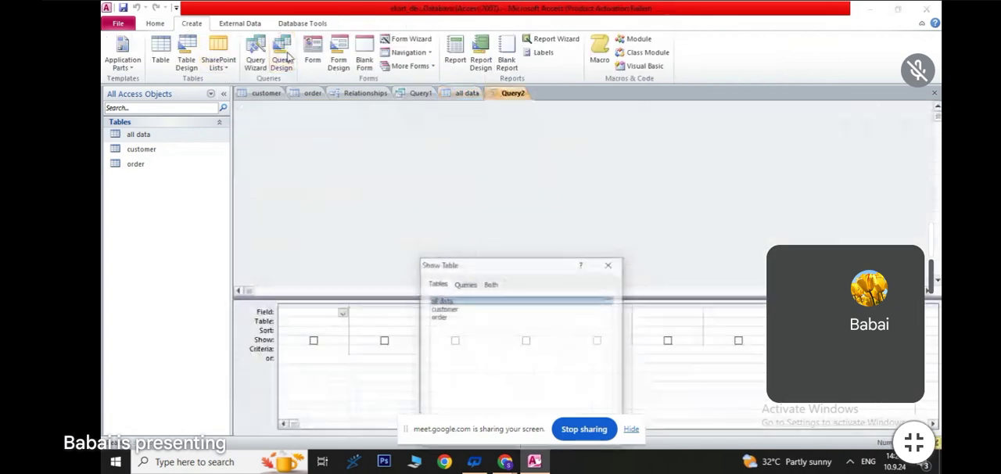
{"action": "double_click", "coordinate": [445, 309]}
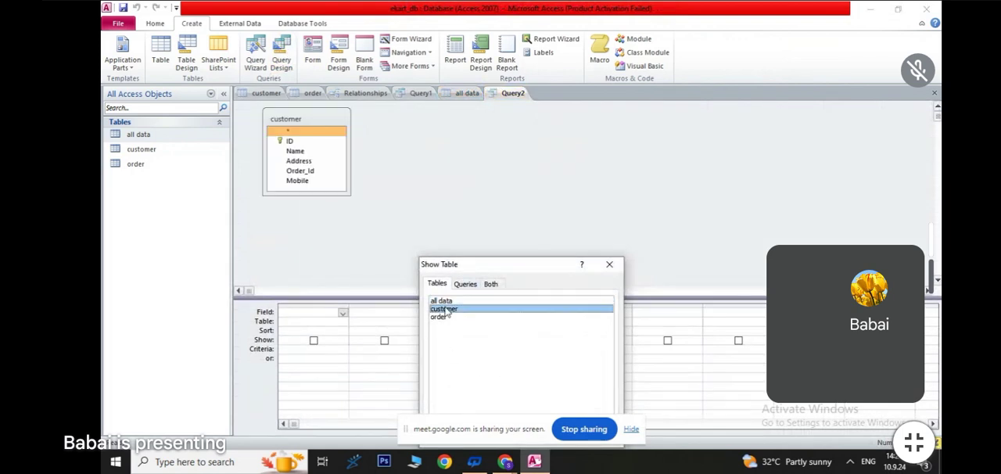
{"action": "double_click", "coordinate": [440, 317]}
{"action": "left_click", "coordinate": [617, 271]}
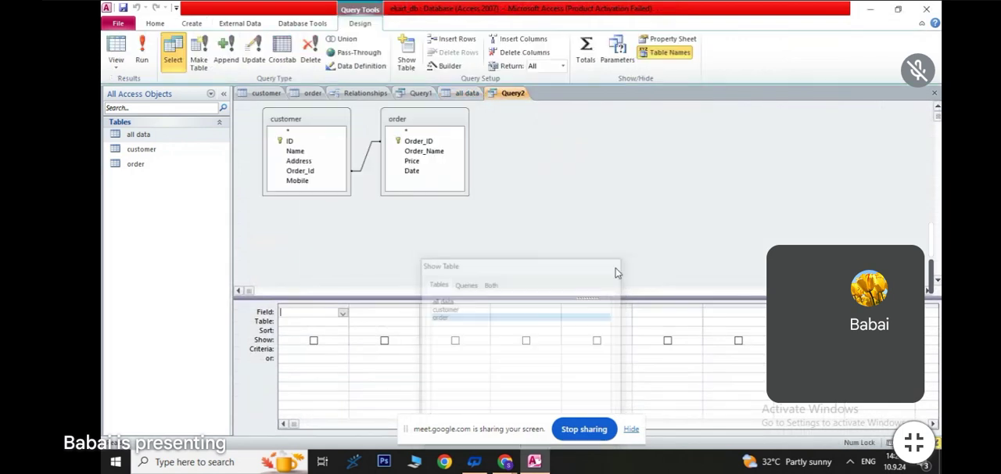
- Add customer's Name, Address and Mobile and order's Order_Name, Price and Date fields to the second query's grid
{"action": "double_click", "coordinate": [294, 152]}
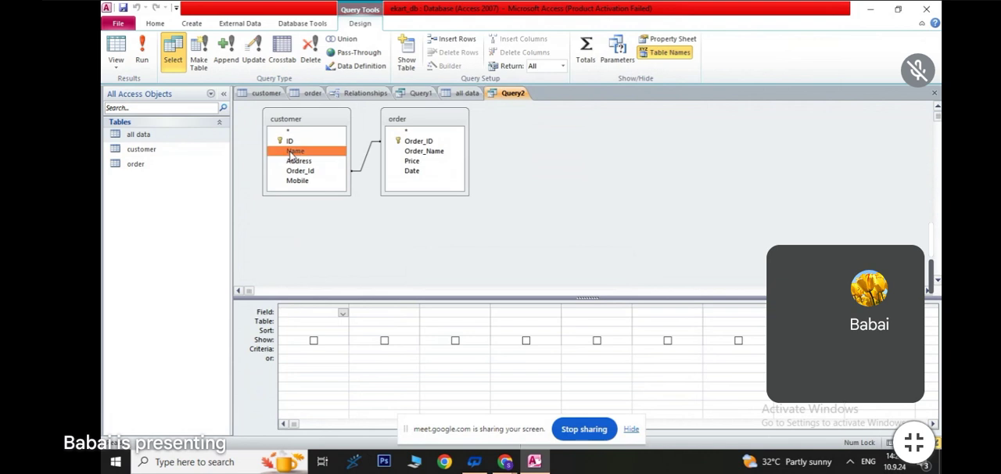
{"action": "double_click", "coordinate": [298, 161]}
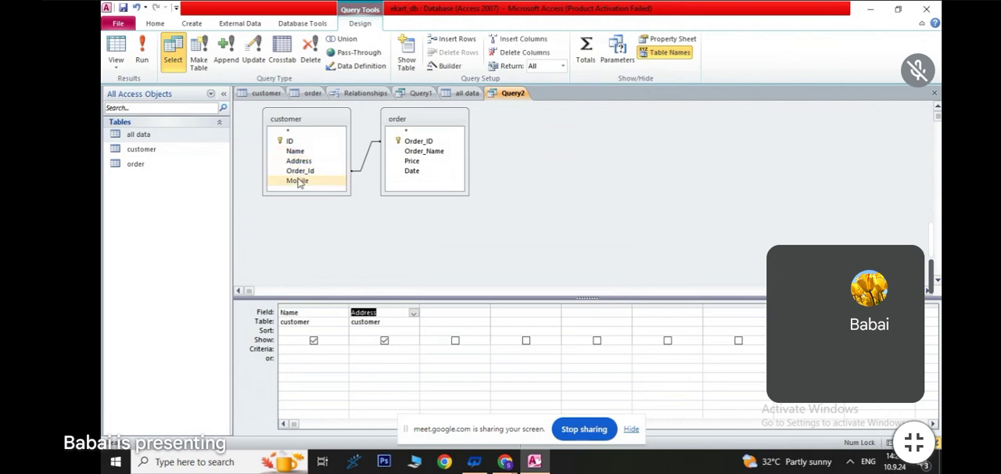
{"action": "double_click", "coordinate": [298, 180]}
{"action": "double_click", "coordinate": [424, 151]}
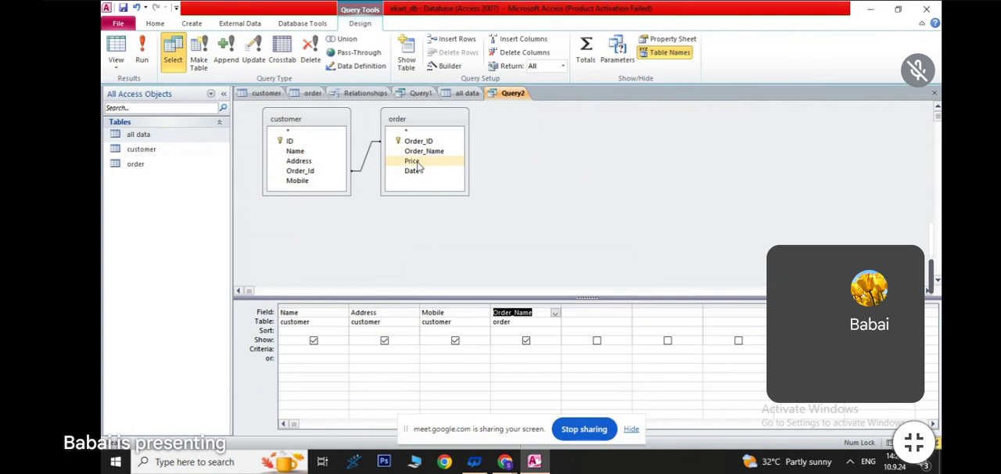
{"action": "left_click", "coordinate": [413, 161]}
{"action": "double_click", "coordinate": [413, 161]}
{"action": "double_click", "coordinate": [415, 172]}
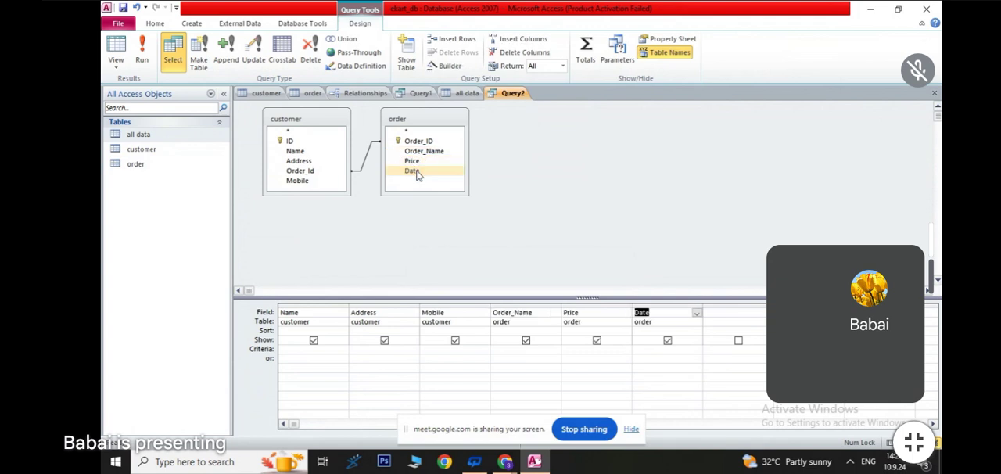
- Run the second query as a make-table query named "all information" in the current database, and open the resulting table
{"action": "left_click", "coordinate": [199, 53]}
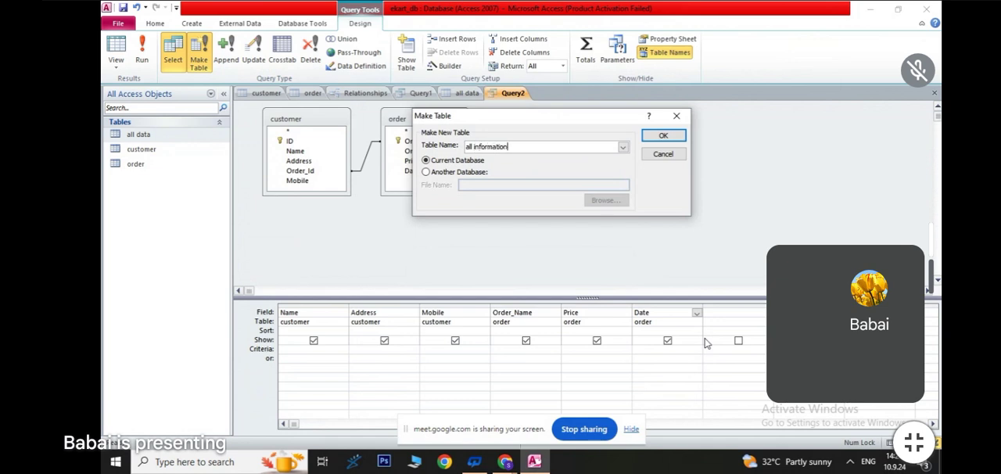
{"action": "left_click", "coordinate": [666, 135]}
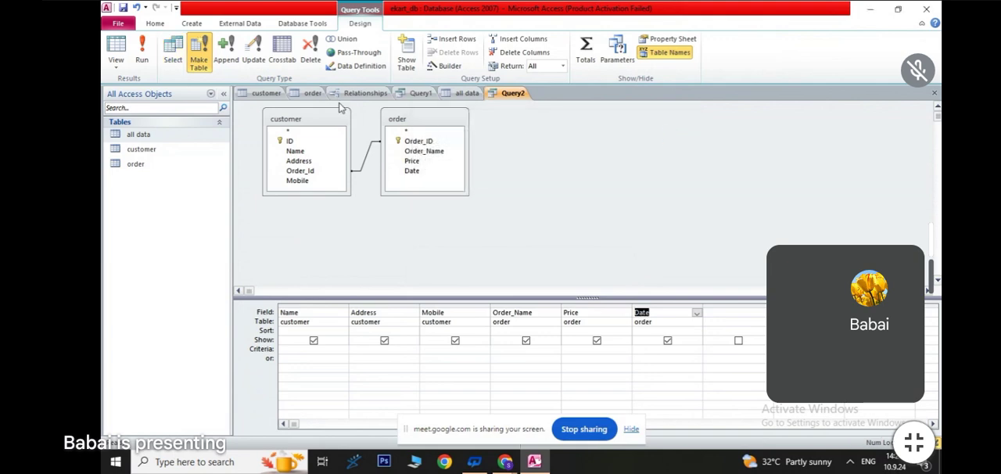
{"action": "left_click", "coordinate": [141, 51]}
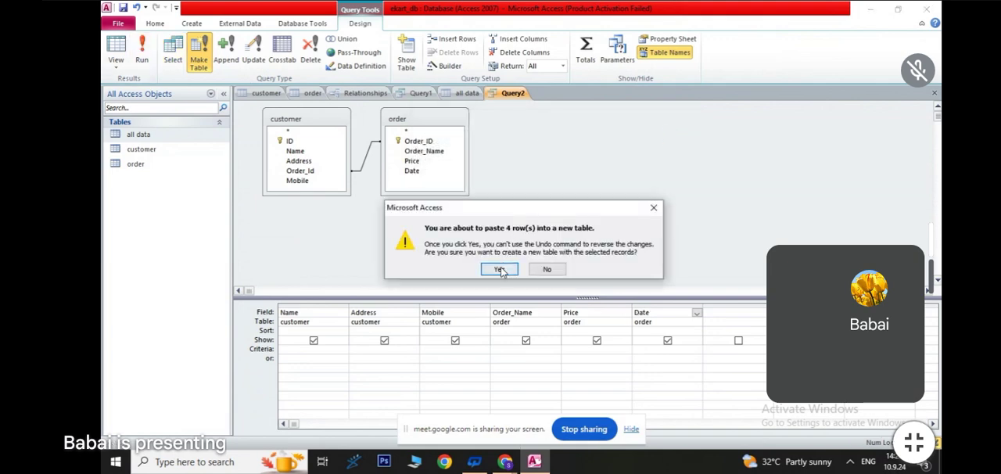
{"action": "left_click", "coordinate": [499, 269]}
{"action": "double_click", "coordinate": [154, 149]}
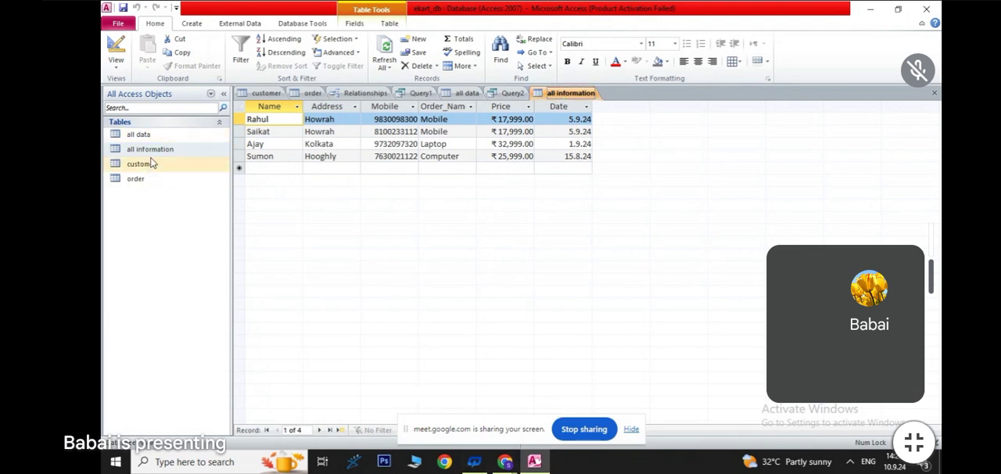
- Create a form based on the customer table
{"action": "left_click", "coordinate": [270, 95]}
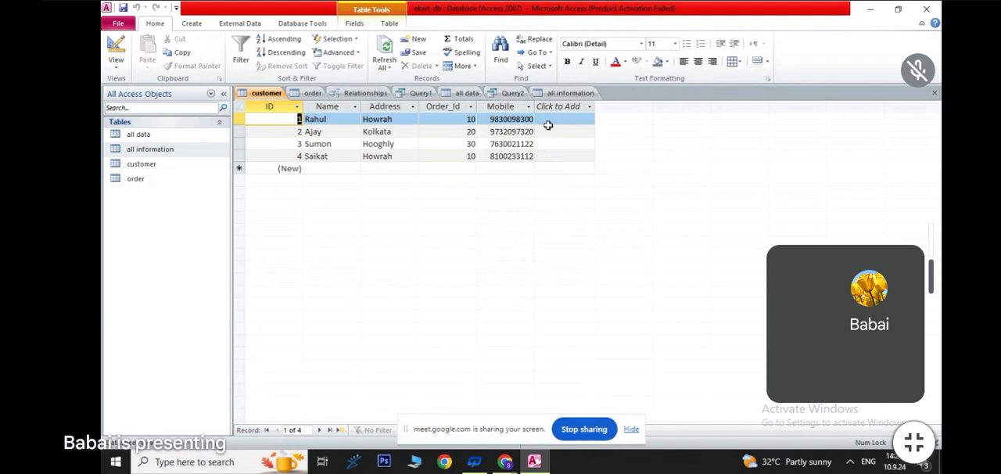
{"action": "left_click", "coordinate": [189, 26]}
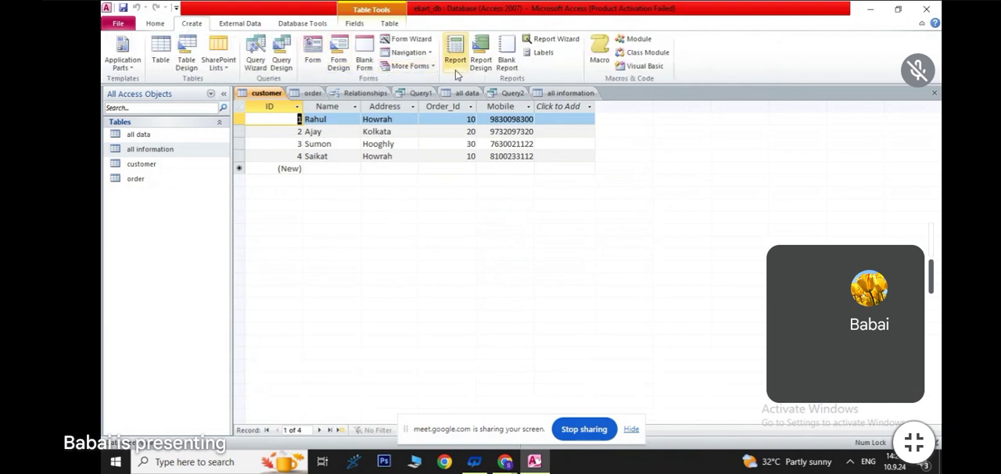
{"action": "left_click", "coordinate": [315, 53]}
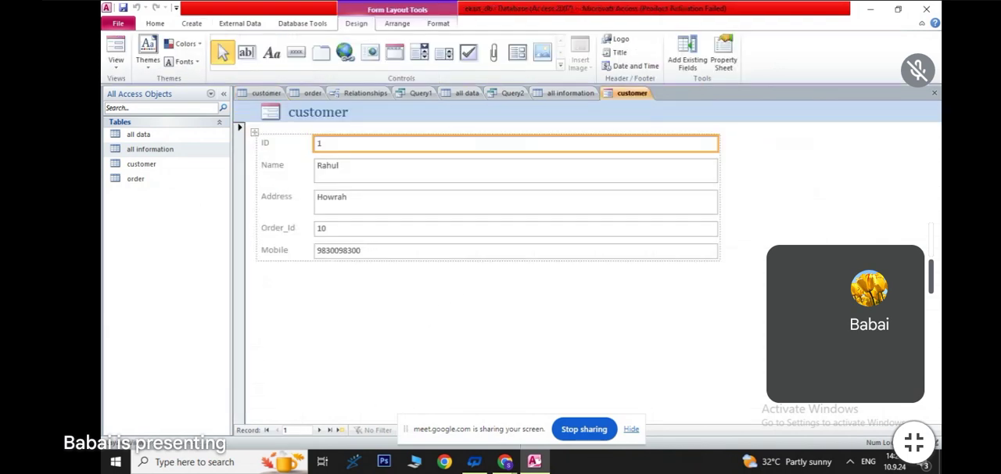
- Hide the screen-sharing bar and browse the customer form forward to the third record
{"action": "left_click", "coordinate": [633, 432]}
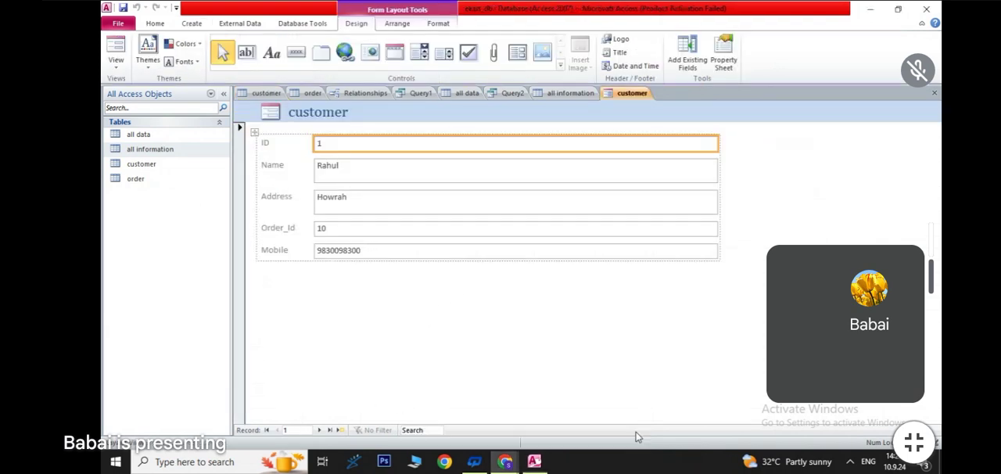
{"action": "left_click", "coordinate": [320, 430]}
{"action": "left_click", "coordinate": [319, 430]}
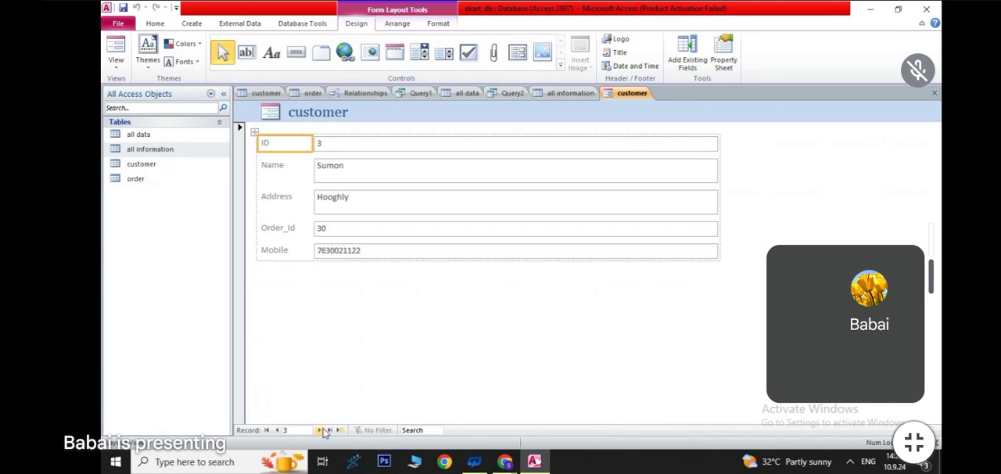
- Advance the customer form to the fourth record and save the form as "form"
{"action": "left_click", "coordinate": [320, 430]}
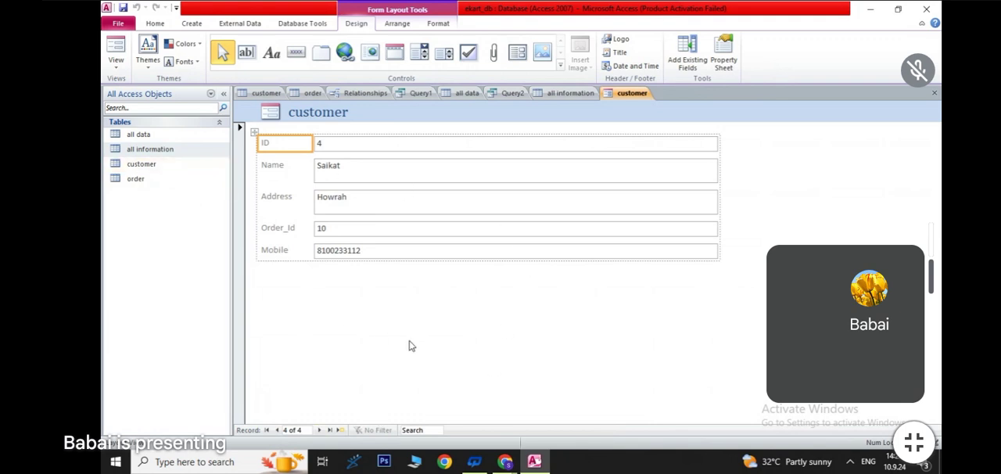
{"action": "key", "text": "ctrl+s"}
{"action": "type", "text": "form"}
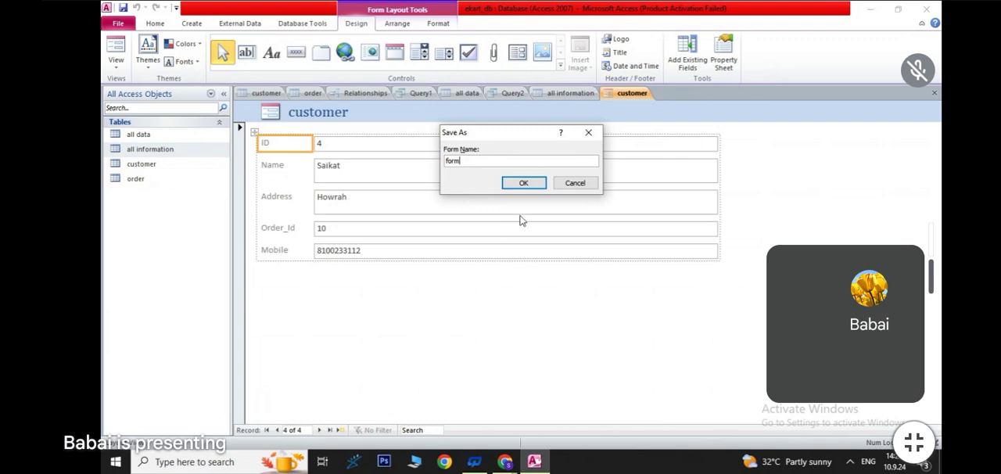
{"action": "left_click", "coordinate": [537, 182]}
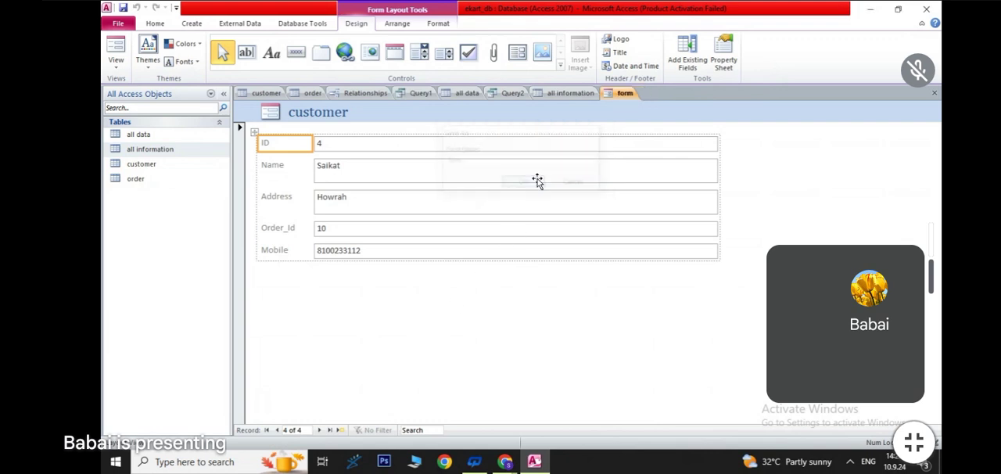
- Create a report based on the order table and save it as "report"
{"action": "double_click", "coordinate": [135, 178]}
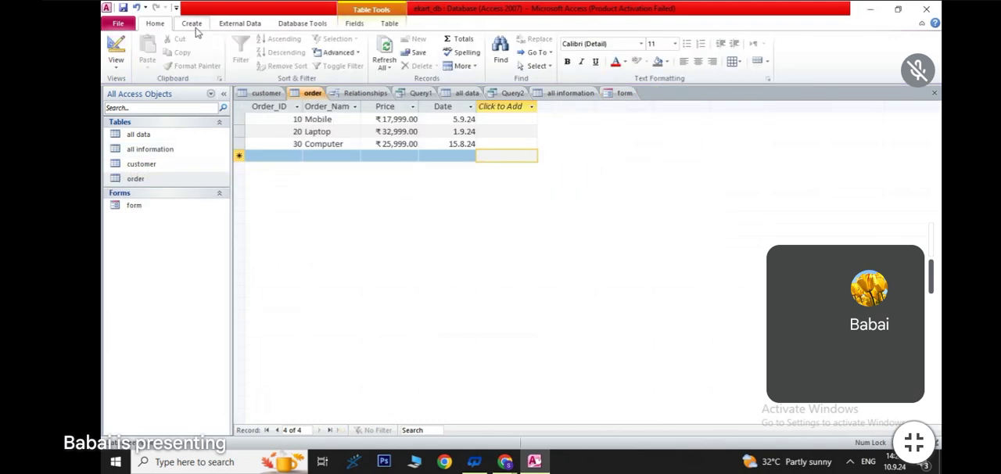
{"action": "left_click", "coordinate": [194, 24]}
{"action": "left_click", "coordinate": [455, 56]}
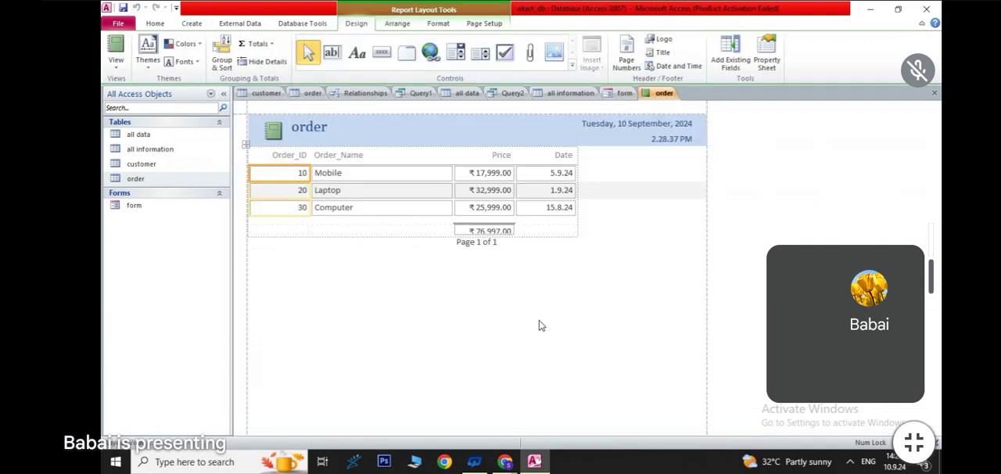
{"action": "key", "text": "ctrl+s"}
{"action": "type", "text": "report"}
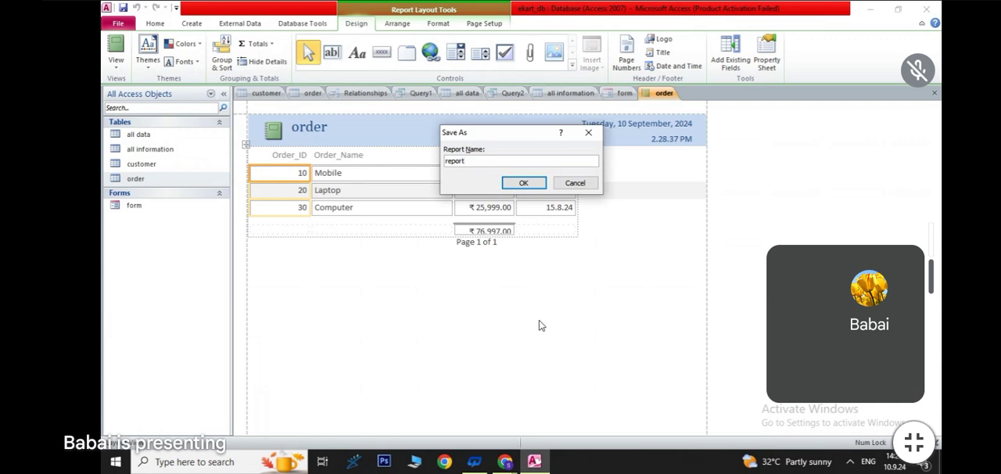
{"action": "key", "text": "Return"}
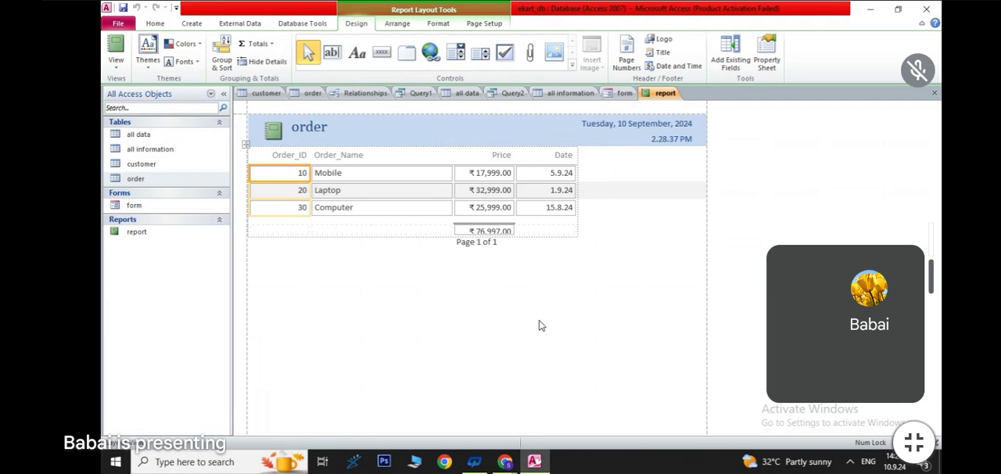
- Review the customer and order tables, their relationship, Query1, the saved form and the saved report
{"action": "double_click", "coordinate": [139, 166]}
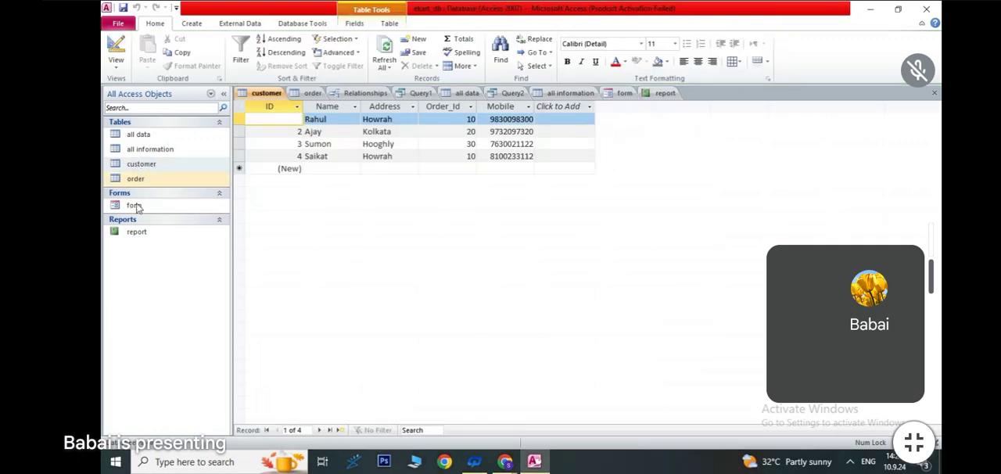
{"action": "double_click", "coordinate": [136, 179]}
{"action": "left_click", "coordinate": [363, 94]}
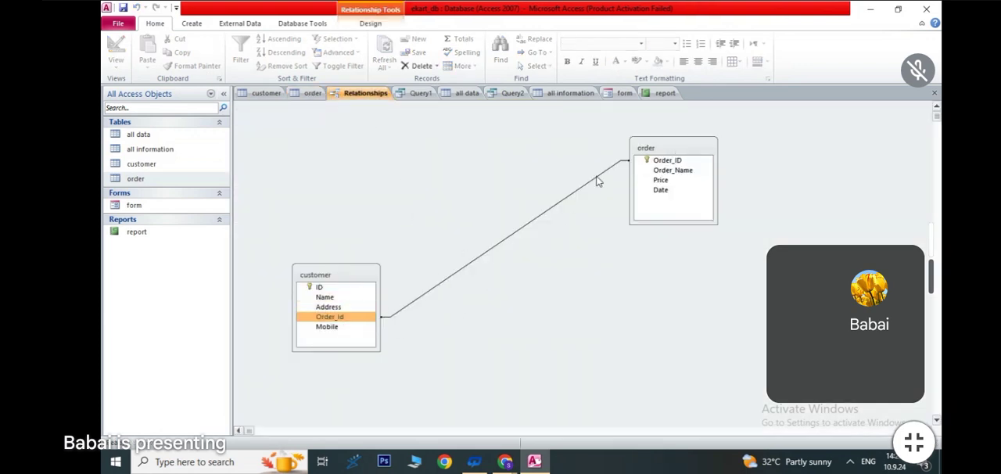
{"action": "left_click", "coordinate": [420, 93]}
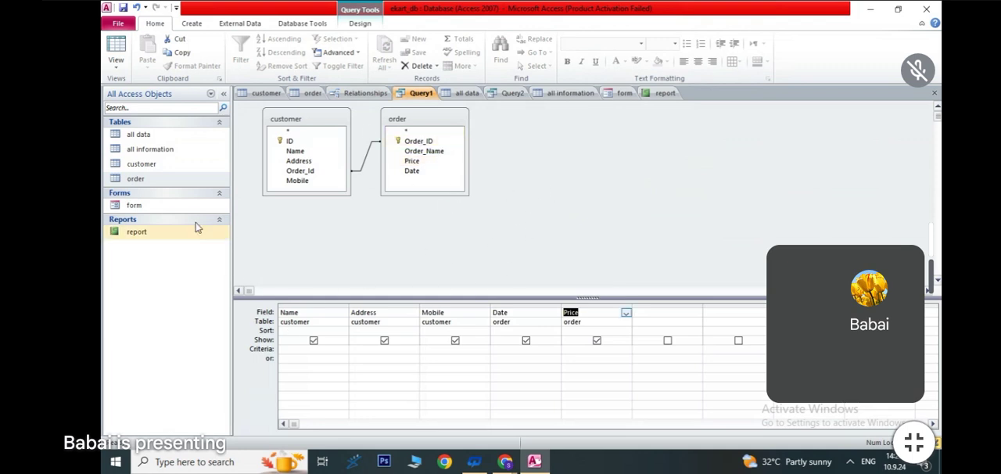
{"action": "left_click", "coordinate": [151, 208]}
{"action": "double_click", "coordinate": [151, 208]}
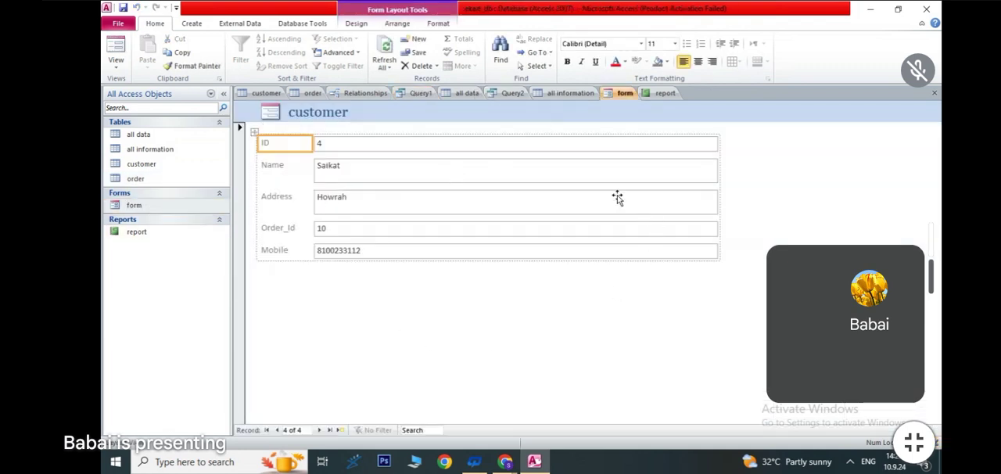
{"action": "double_click", "coordinate": [138, 233]}
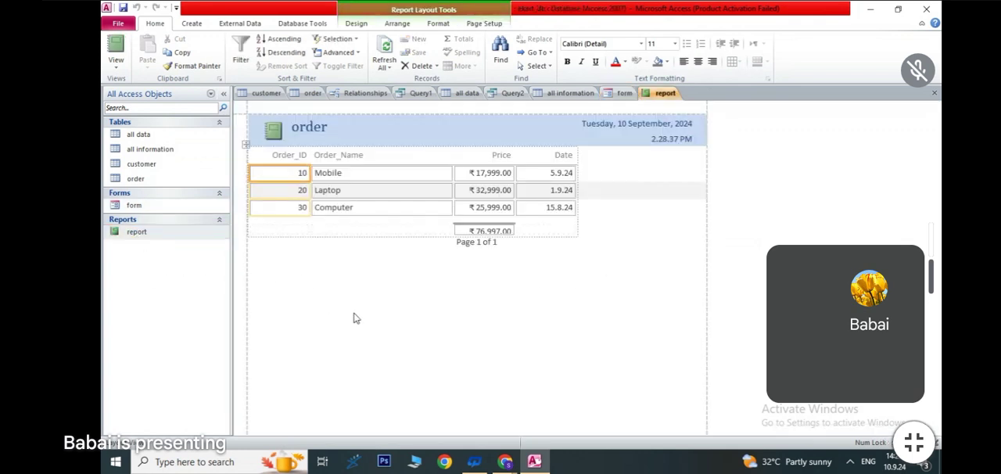
- Export the all information table with formatting and layout to the Excel workbook all information.xlsx, and open the exported file
{"action": "double_click", "coordinate": [146, 148]}
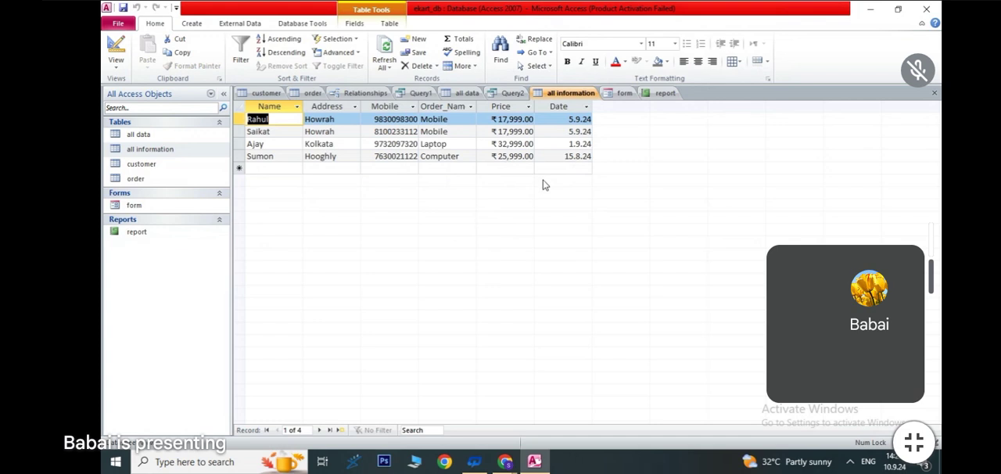
{"action": "left_click", "coordinate": [305, 24]}
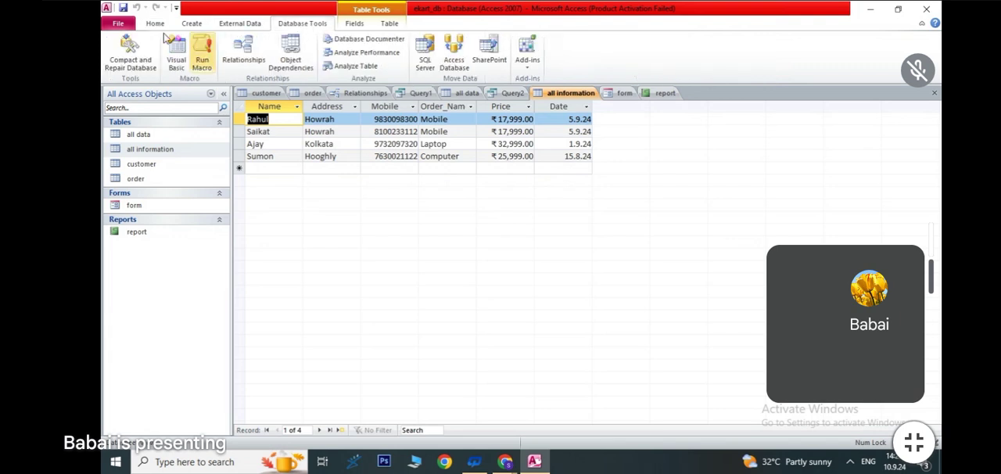
{"action": "left_click", "coordinate": [241, 23]}
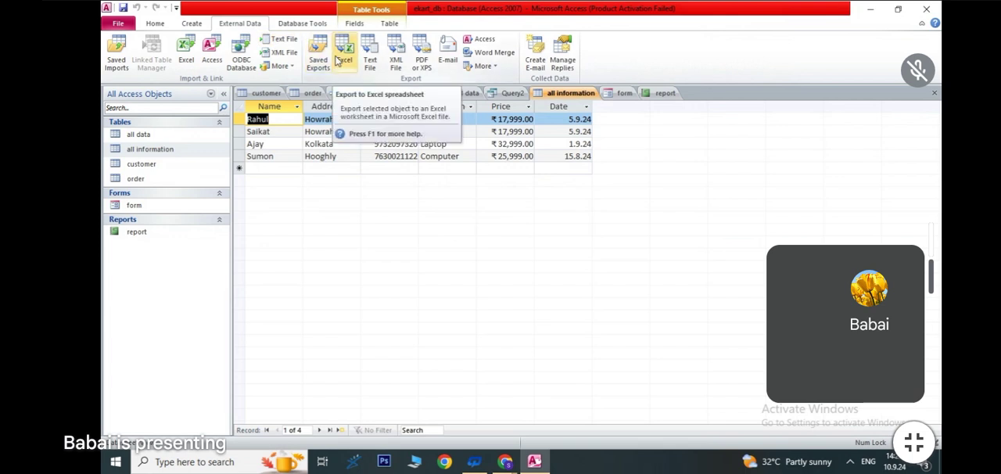
{"action": "left_click", "coordinate": [338, 60]}
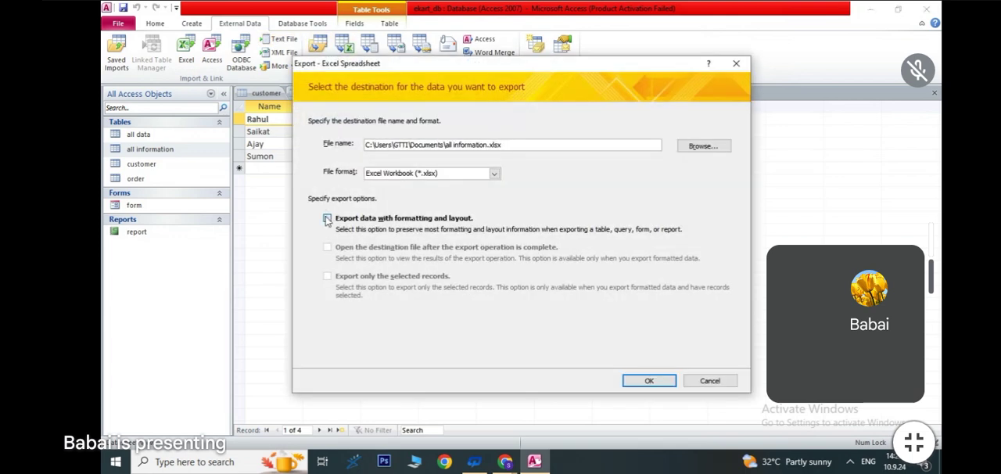
{"action": "left_click", "coordinate": [327, 219]}
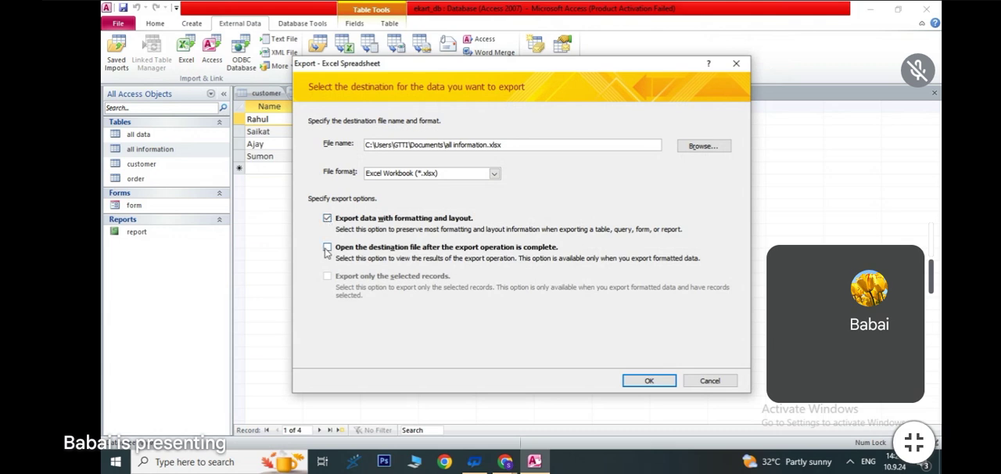
{"action": "left_click", "coordinate": [327, 248]}
{"action": "left_click", "coordinate": [653, 382]}
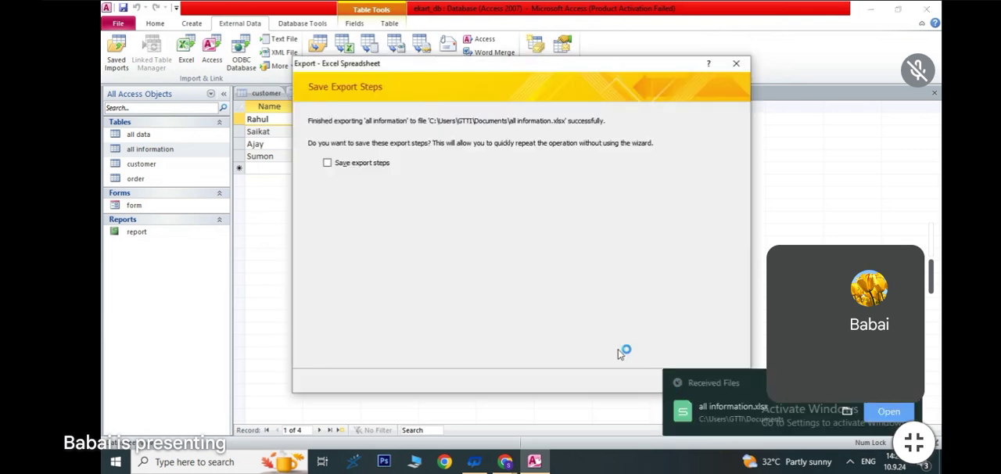
{"action": "left_click", "coordinate": [890, 413]}
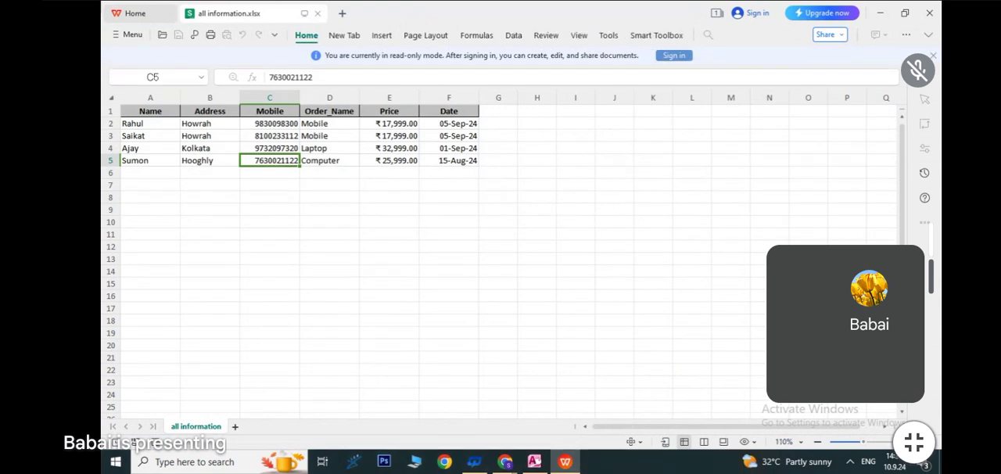
- Enlarge the exported worksheet and examine its customer and order data in A1:F5
{"action": "left_click", "coordinate": [908, 442]}
{"action": "left_click", "coordinate": [908, 441]}
{"action": "left_click", "coordinate": [908, 441]}
{"action": "left_click", "coordinate": [908, 442]}
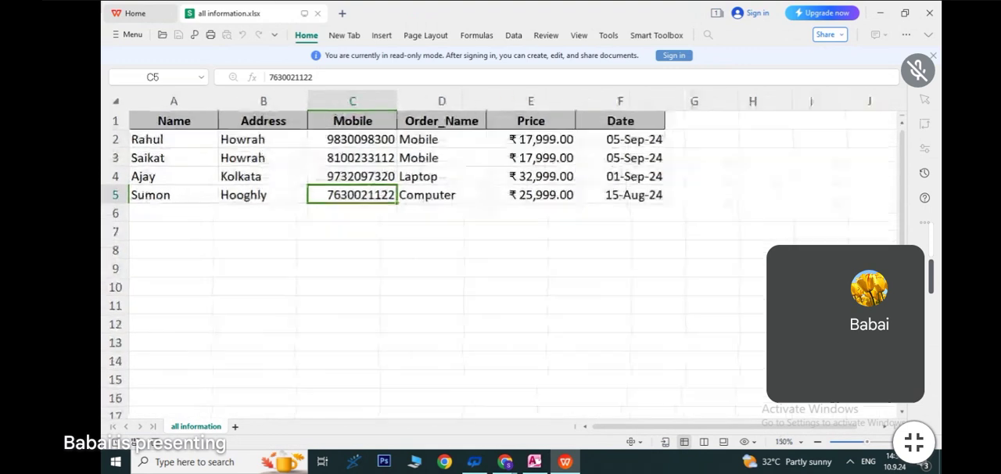
{"action": "left_click", "coordinate": [594, 248]}
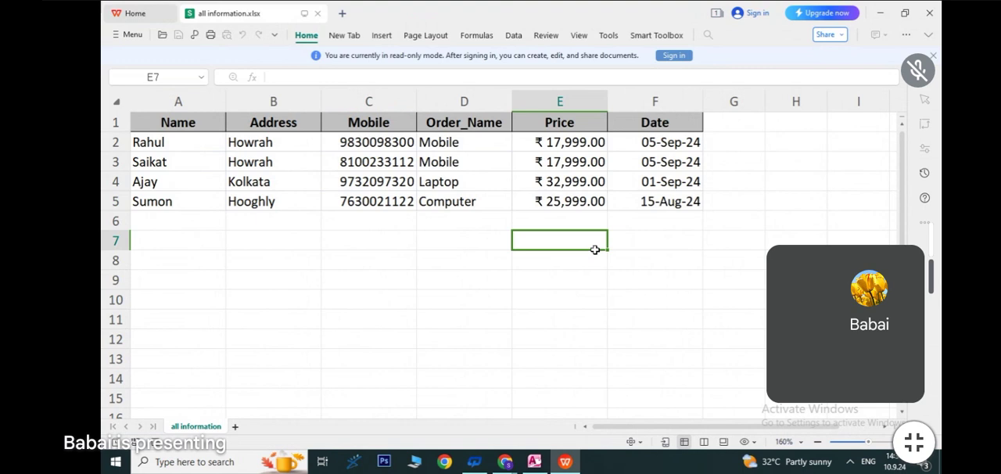
{"action": "left_click_drag", "start_coordinate": [180, 128], "coordinate": [682, 206]}
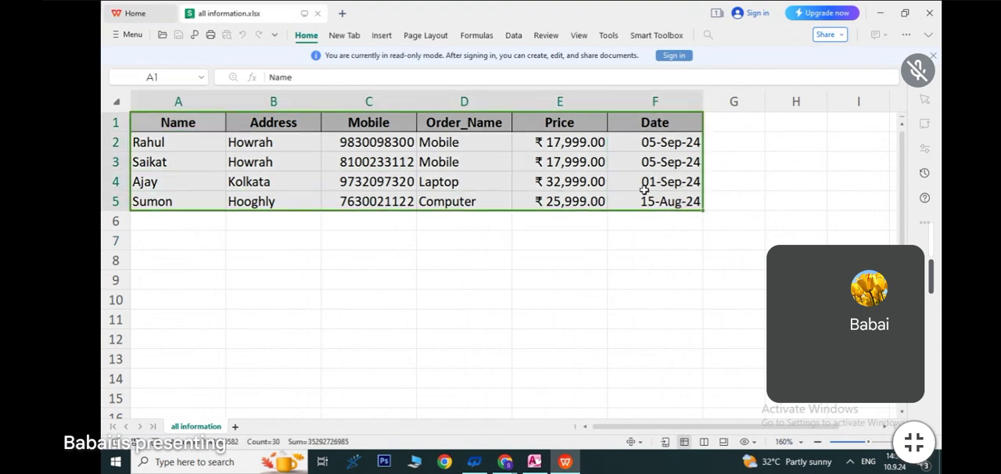
{"action": "left_click", "coordinate": [480, 300]}
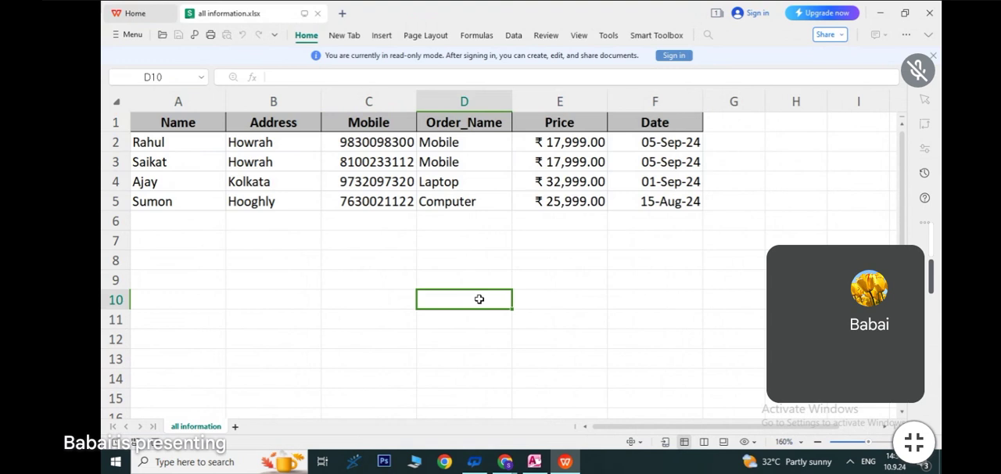
- Switch back to Access, close the export wizard without saving the export steps, and save the all information table
{"action": "left_click", "coordinate": [537, 462]}
{"action": "left_click", "coordinate": [709, 380]}
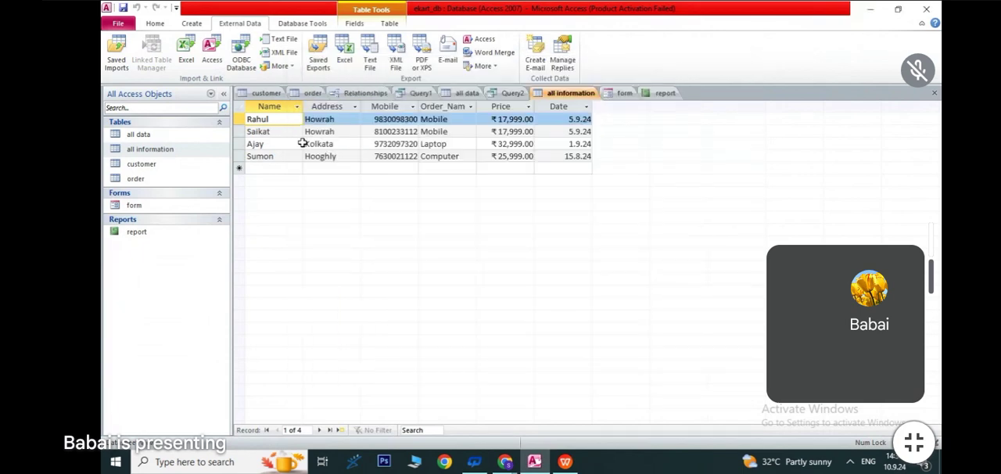
{"action": "left_click", "coordinate": [156, 24]}
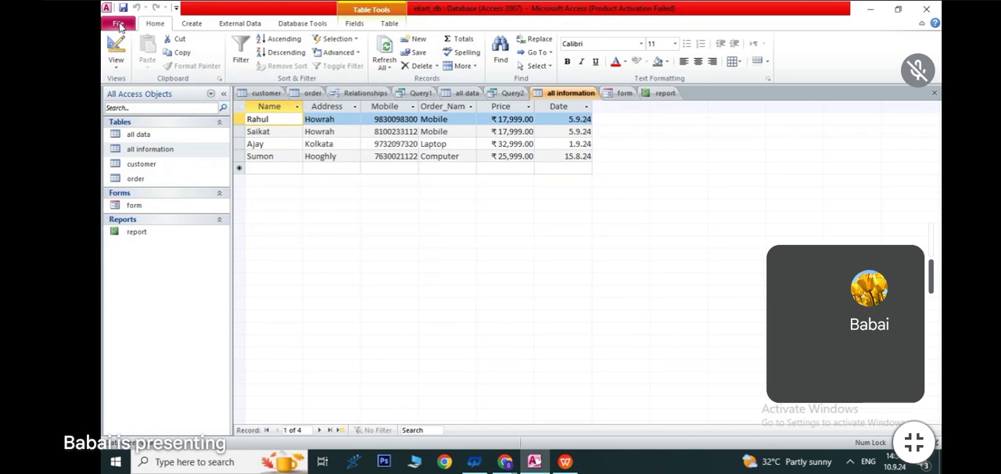
{"action": "left_click", "coordinate": [118, 25]}
{"action": "left_click", "coordinate": [131, 40]}
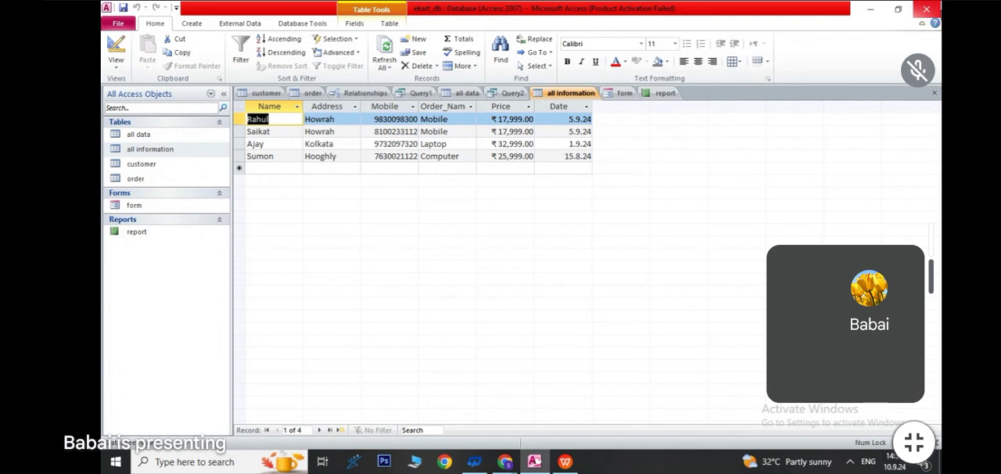
- Review the all data table and the customer table's read-only design, and return the customer table to Datasheet View
{"action": "double_click", "coordinate": [142, 139]}
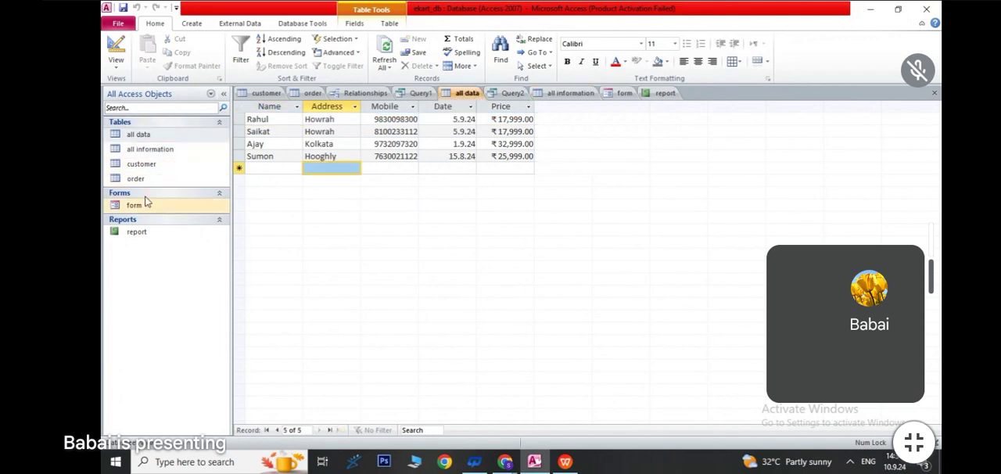
{"action": "double_click", "coordinate": [141, 165]}
{"action": "left_click", "coordinate": [116, 59]}
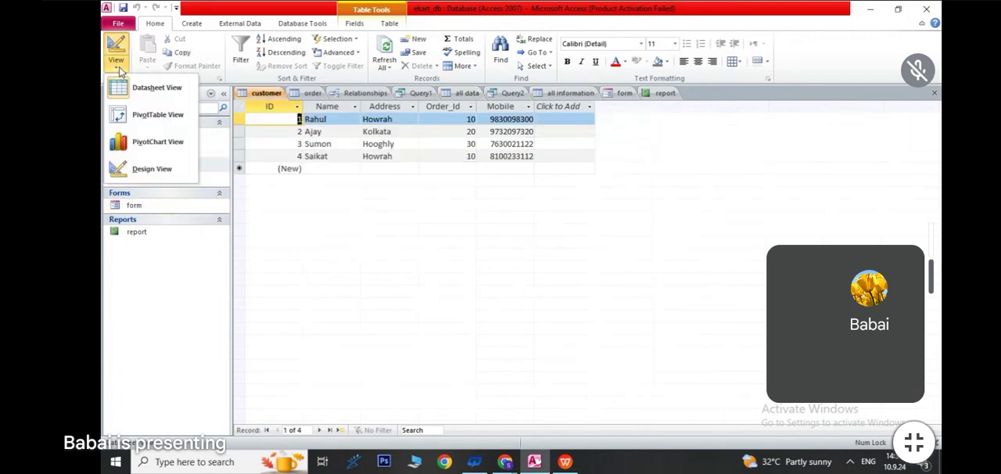
{"action": "left_click", "coordinate": [150, 169]}
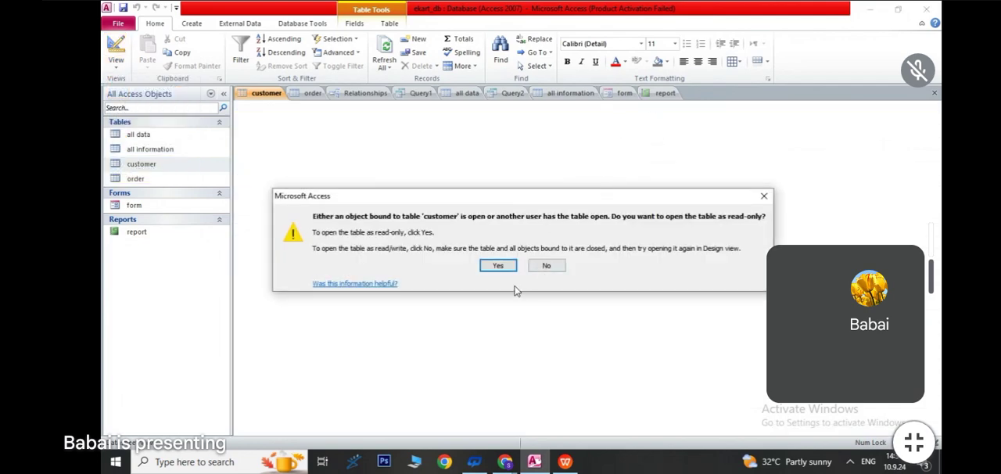
{"action": "left_click", "coordinate": [498, 266]}
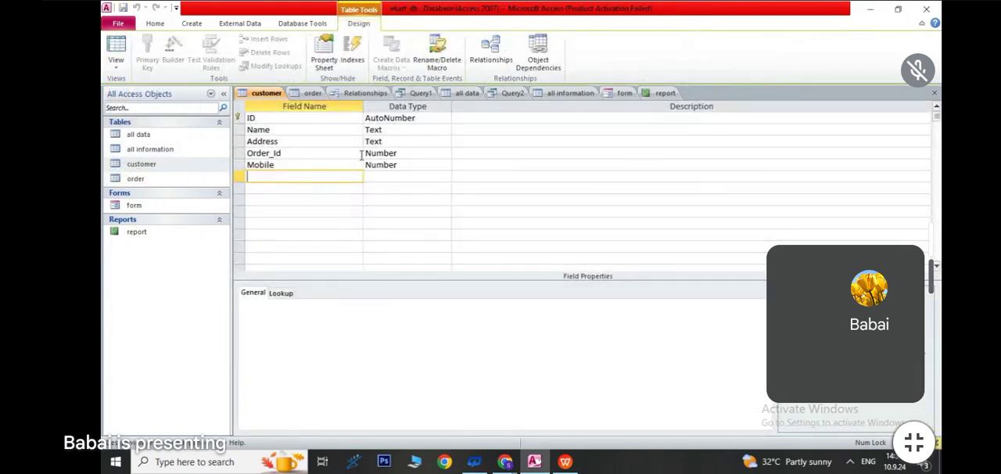
{"action": "left_click", "coordinate": [115, 60]}
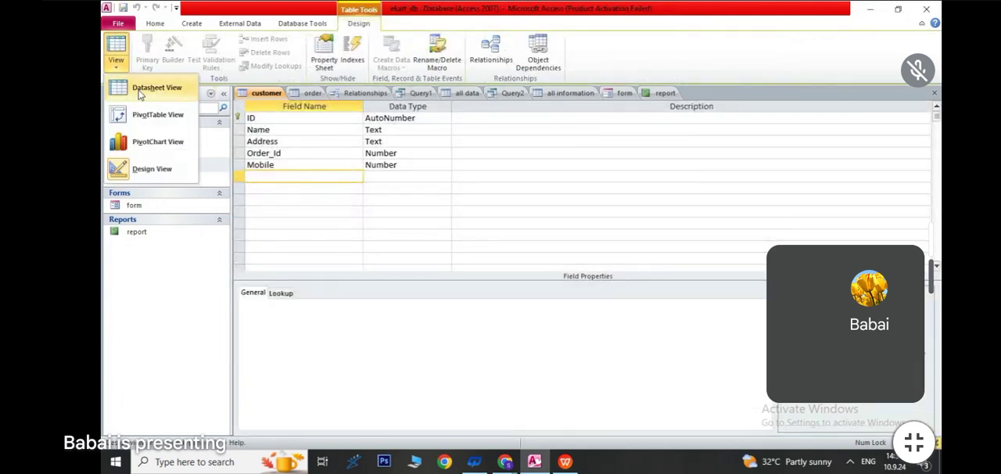
{"action": "left_click", "coordinate": [139, 91]}
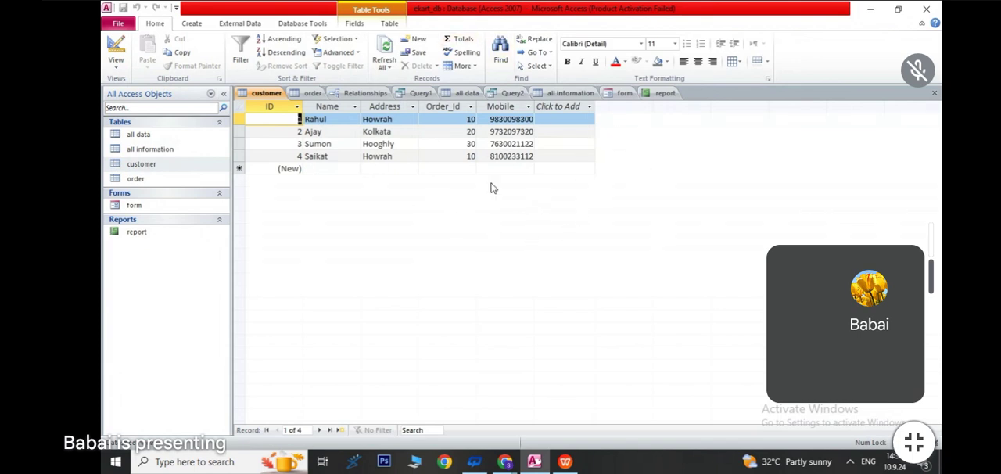
- Open the order table, review its fields in read-only Design View, and return it to Datasheet View
{"action": "double_click", "coordinate": [144, 184]}
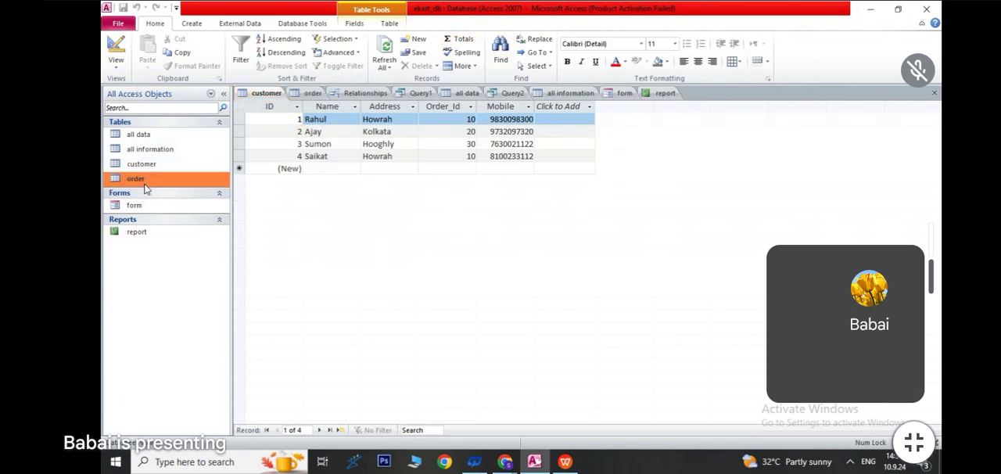
{"action": "left_click", "coordinate": [116, 67]}
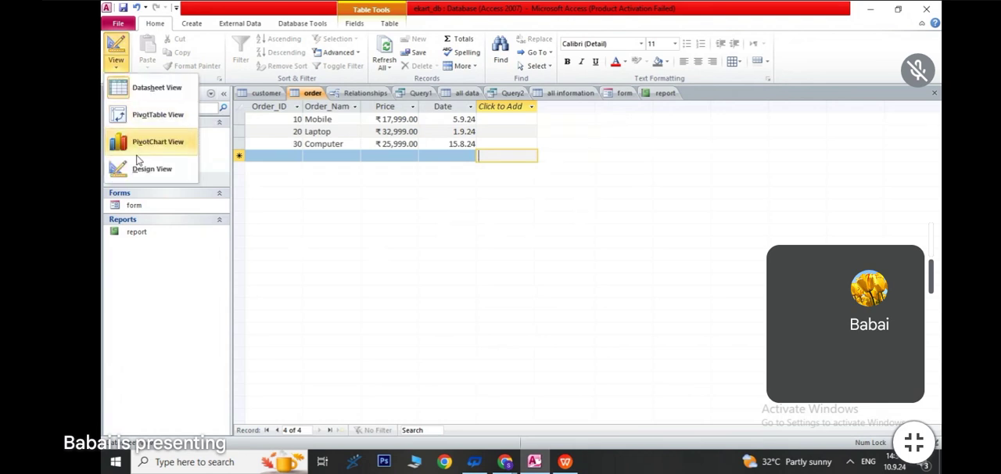
{"action": "left_click", "coordinate": [144, 171]}
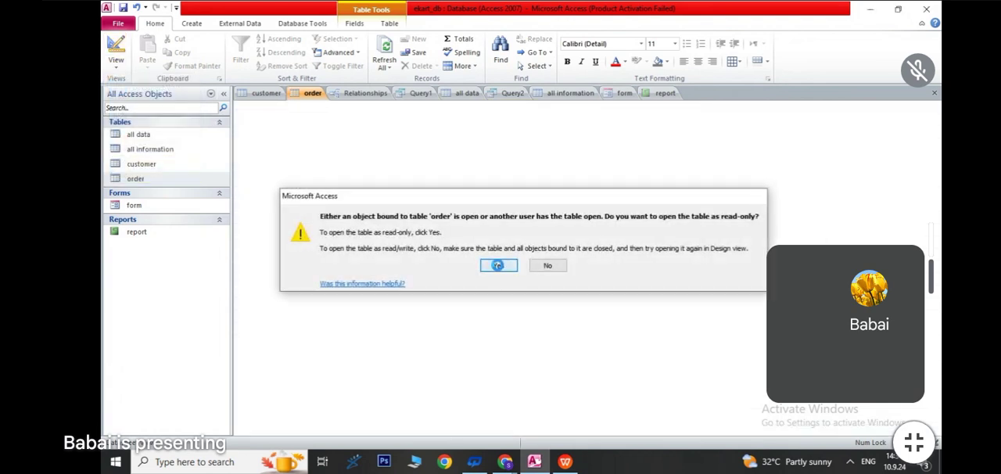
{"action": "left_click", "coordinate": [499, 266]}
{"action": "left_click", "coordinate": [119, 65]}
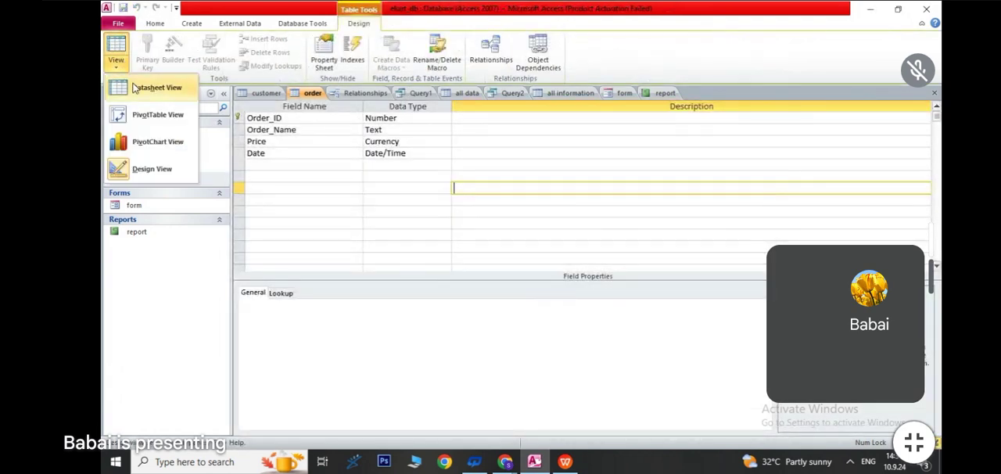
{"action": "left_click", "coordinate": [153, 87]}
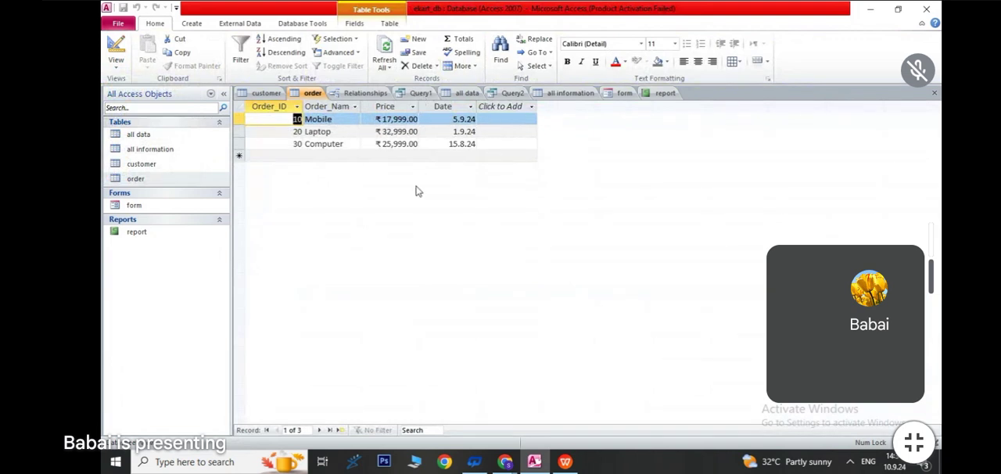
- Delete the relationship between the customer and order tables, and recreate it from customer Order_Id to order Order_ID
{"action": "left_click", "coordinate": [353, 93]}
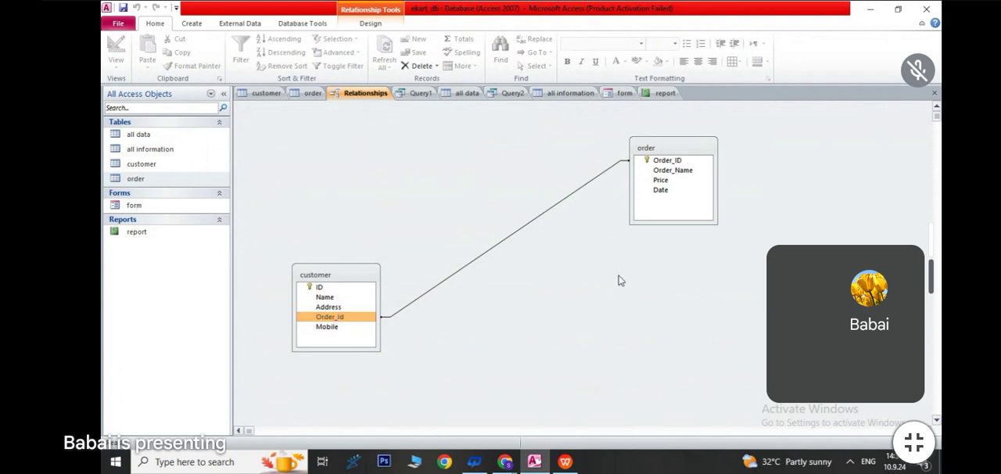
{"action": "left_click", "coordinate": [558, 205]}
{"action": "key", "text": "Delete"}
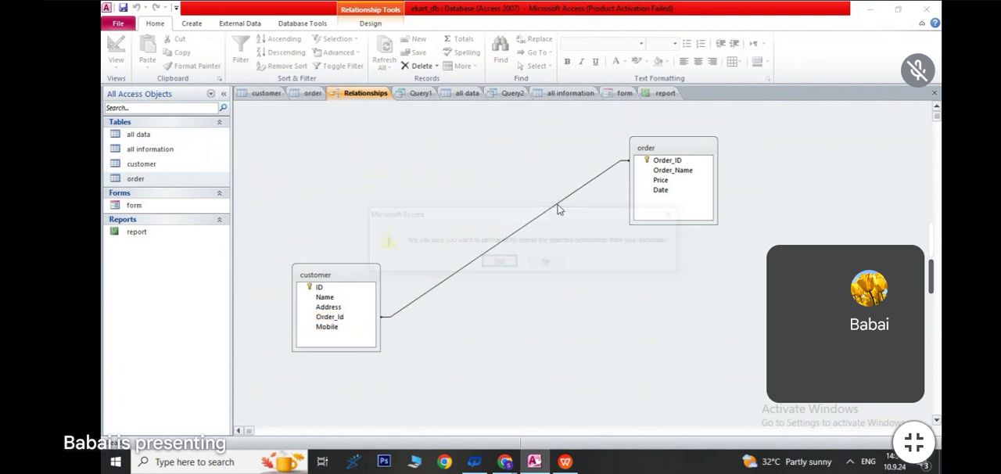
{"action": "left_click", "coordinate": [503, 266]}
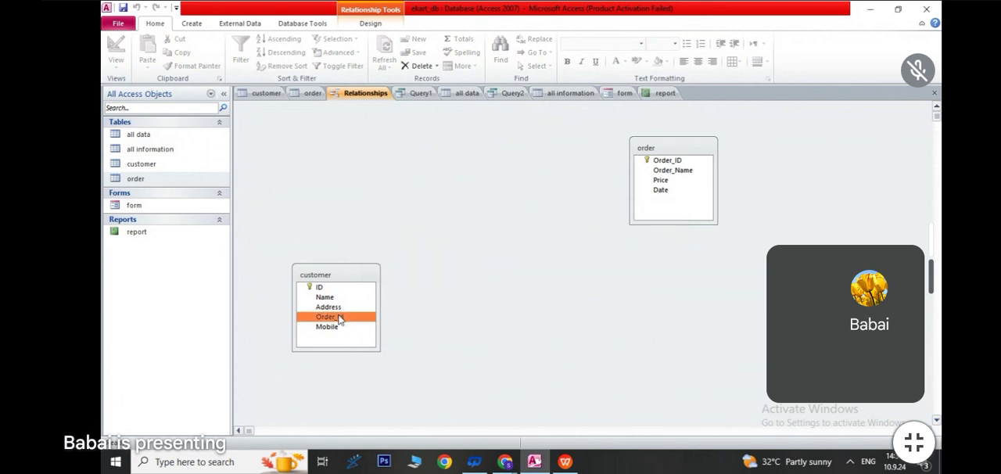
{"action": "mouse_move", "coordinate": [339, 319]}
{"action": "left_mouse_down"}
{"action": "mouse_move", "coordinate": [449, 288]}
{"action": "mouse_move", "coordinate": [597, 215]}
{"action": "mouse_move", "coordinate": [664, 163]}
{"action": "left_mouse_up"}
{"action": "left_click", "coordinate": [597, 128]}
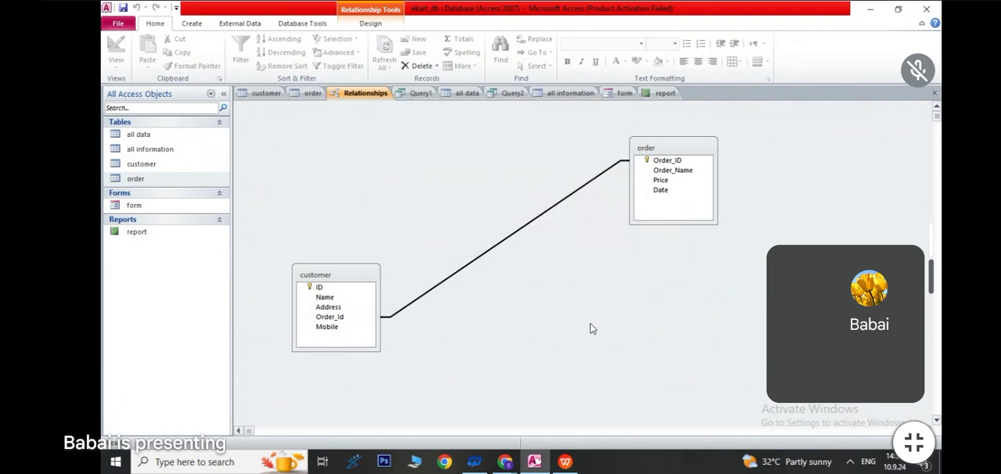
- Create a new query in Design View with the customer and order tables added
{"action": "left_click", "coordinate": [193, 23]}
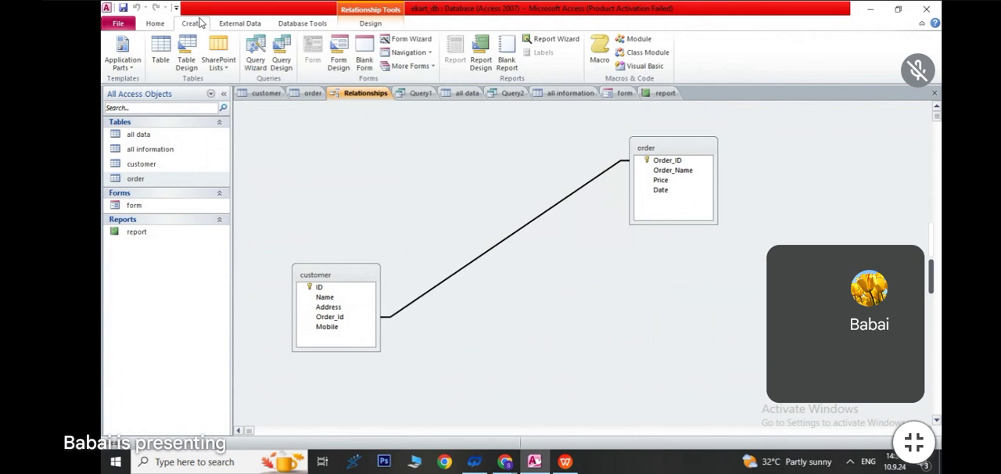
{"action": "left_click", "coordinate": [279, 61]}
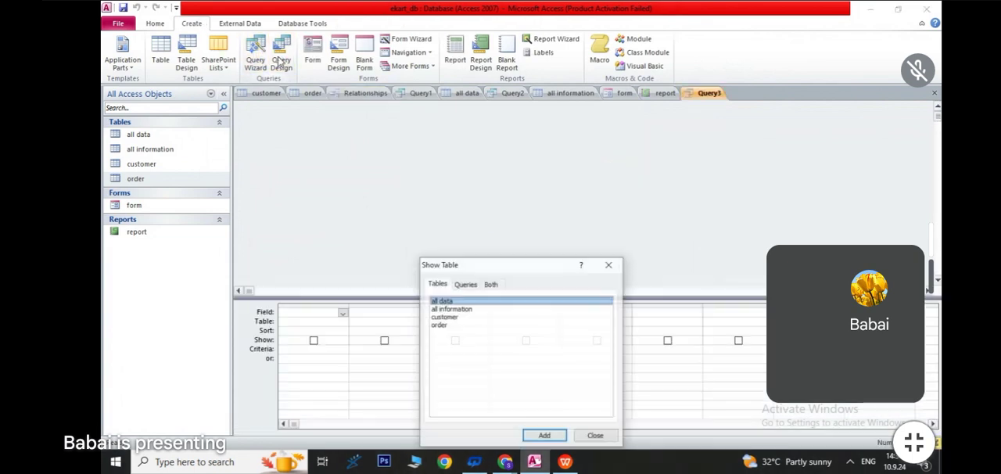
{"action": "double_click", "coordinate": [452, 316]}
{"action": "double_click", "coordinate": [447, 327]}
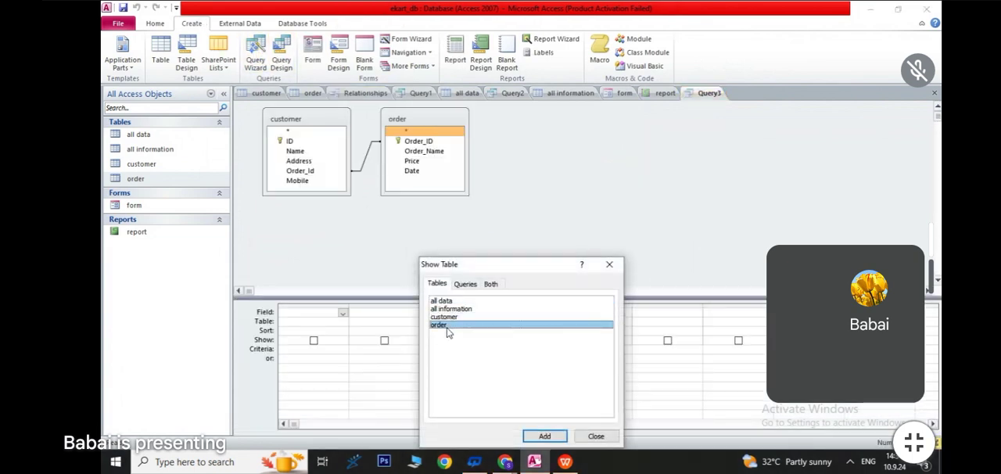
{"action": "left_click", "coordinate": [609, 264]}
- Add Name, Address and Mobile from customer and Order_Name, Price and Date from order to the query grid
{"action": "left_click", "coordinate": [297, 152]}
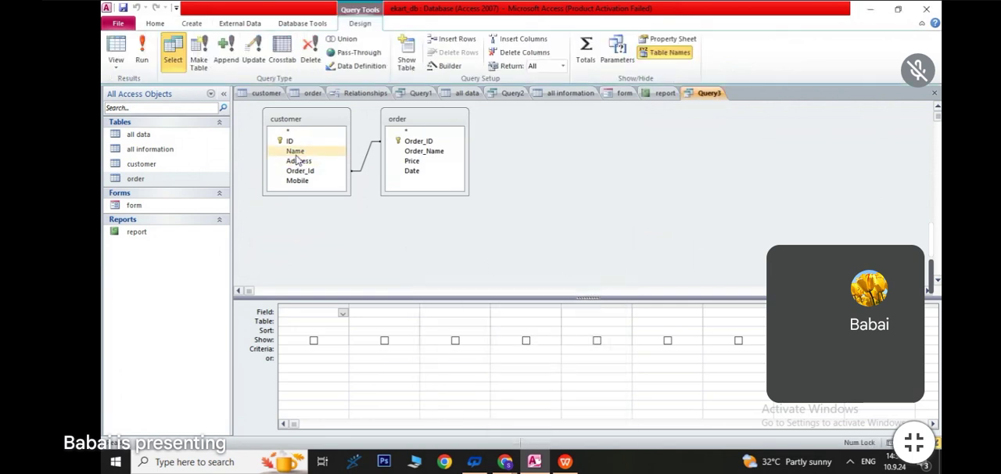
{"action": "double_click", "coordinate": [296, 151]}
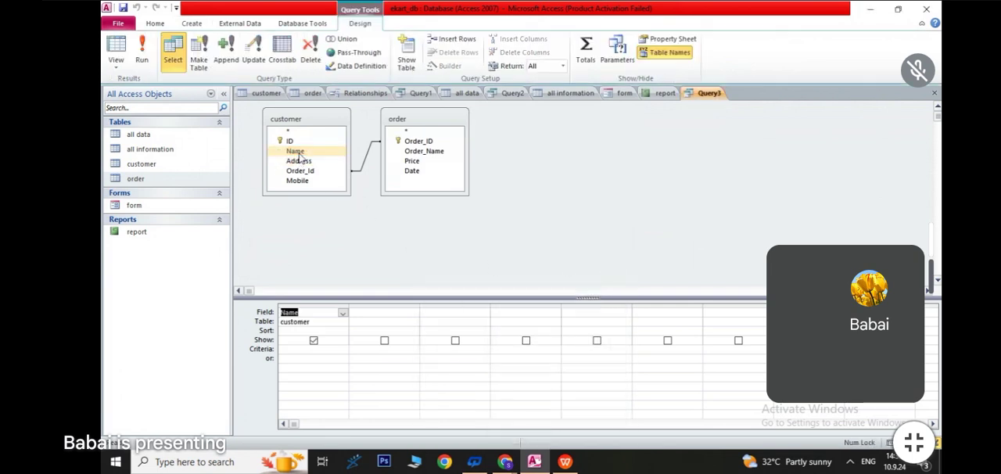
{"action": "double_click", "coordinate": [298, 160]}
{"action": "double_click", "coordinate": [297, 180]}
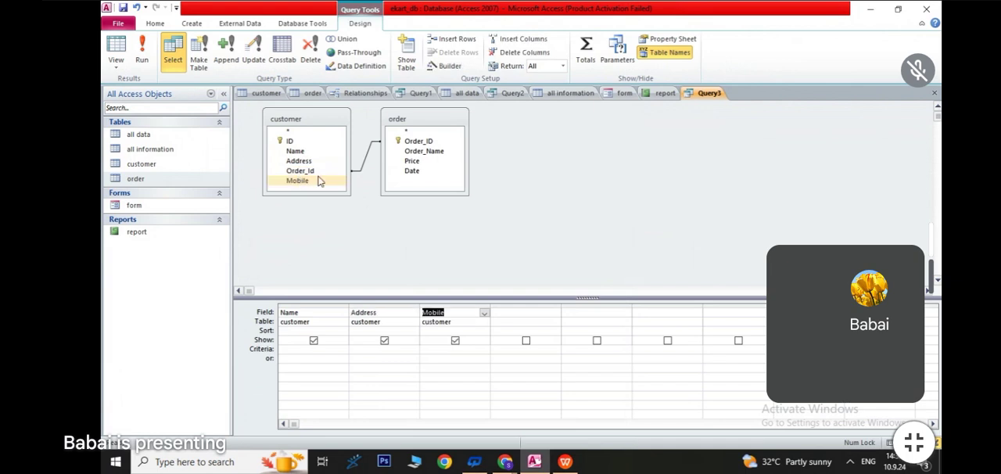
{"action": "left_click", "coordinate": [411, 153]}
{"action": "double_click", "coordinate": [409, 154]}
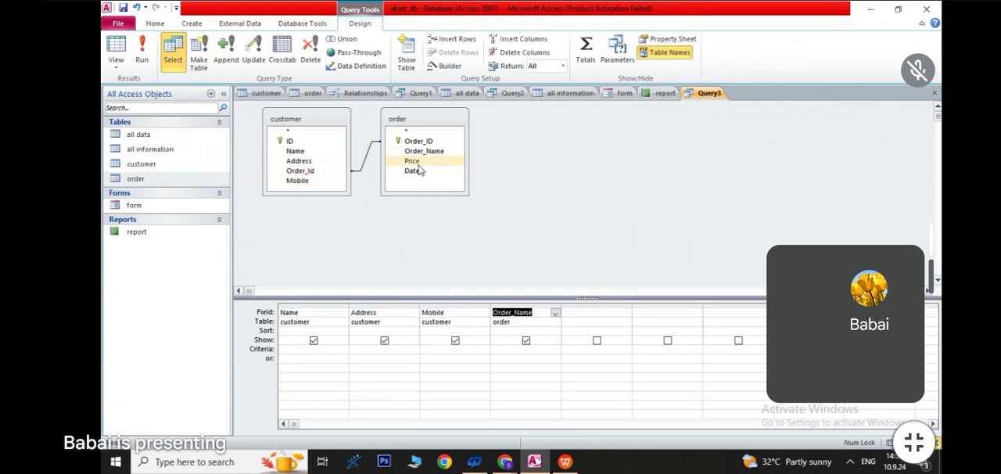
{"action": "left_click", "coordinate": [402, 154]}
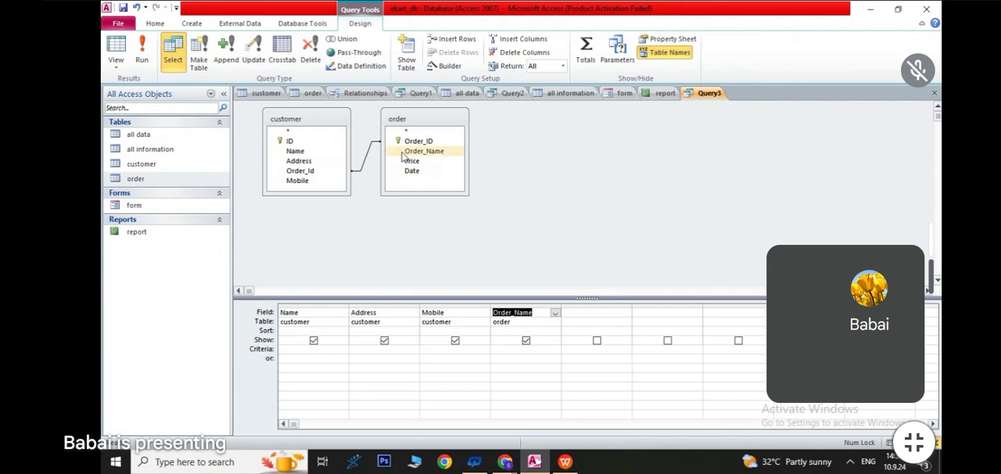
{"action": "left_click", "coordinate": [409, 160]}
{"action": "double_click", "coordinate": [410, 161]}
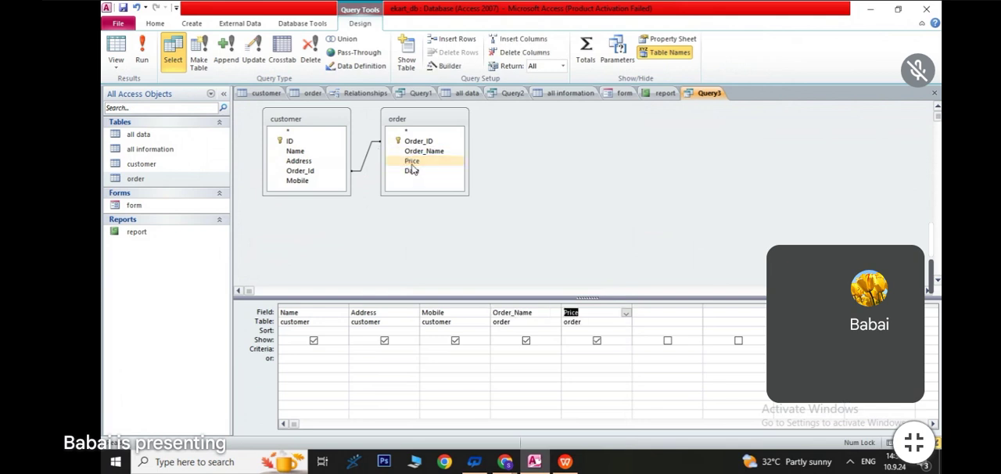
{"action": "left_click", "coordinate": [410, 172]}
{"action": "double_click", "coordinate": [411, 173]}
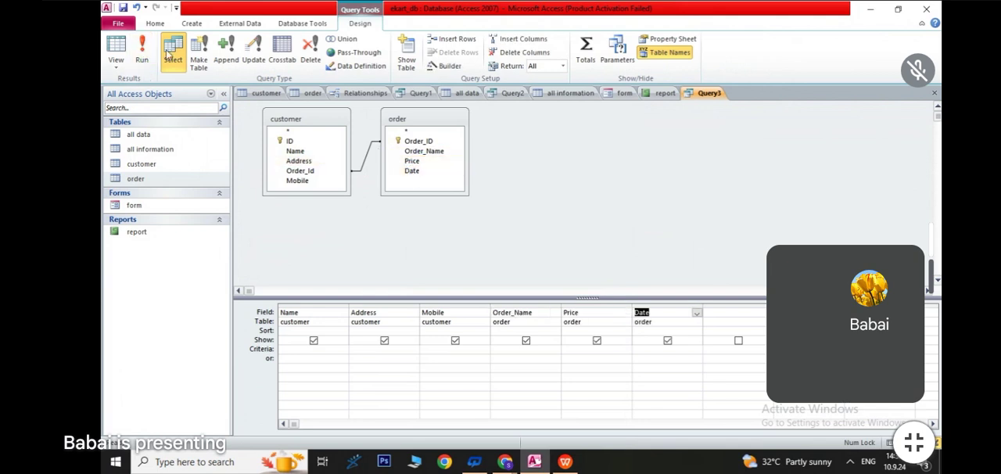
- Run the query as a make-table query that creates details all in the current database, and open that table
{"action": "left_click", "coordinate": [197, 53]}
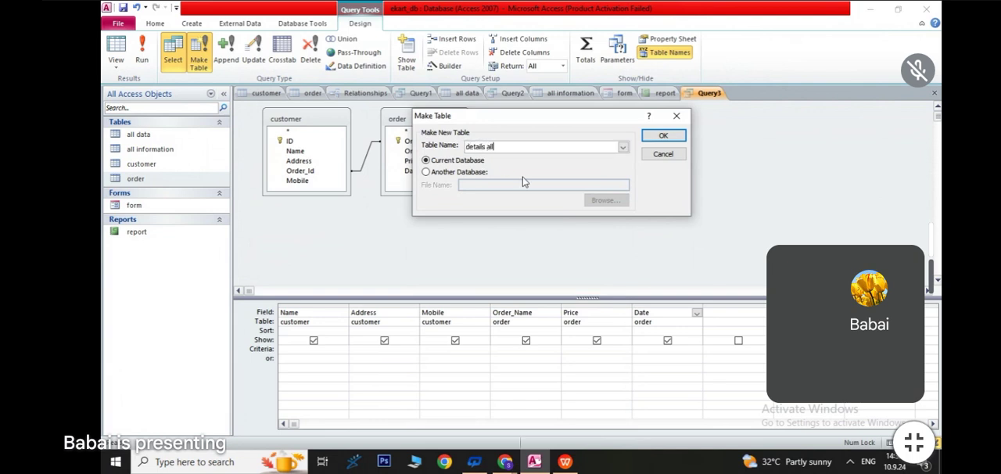
{"action": "left_click", "coordinate": [663, 136]}
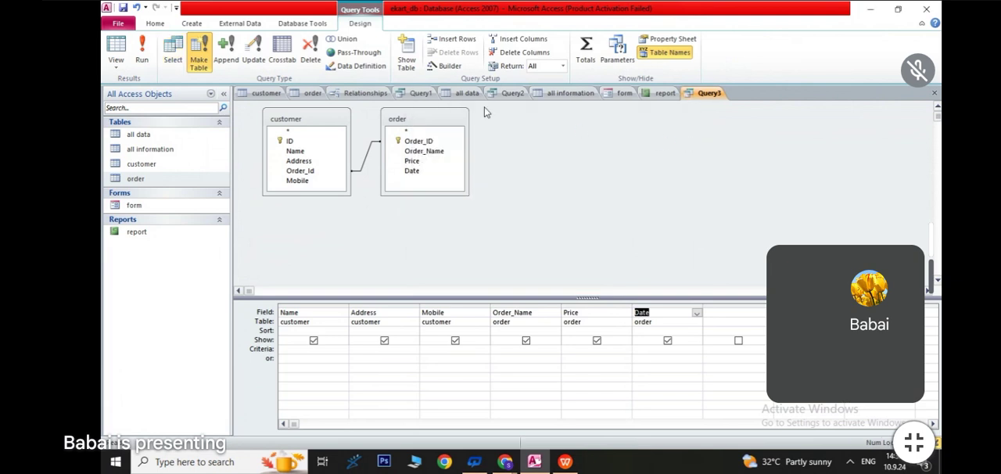
{"action": "left_click", "coordinate": [139, 63]}
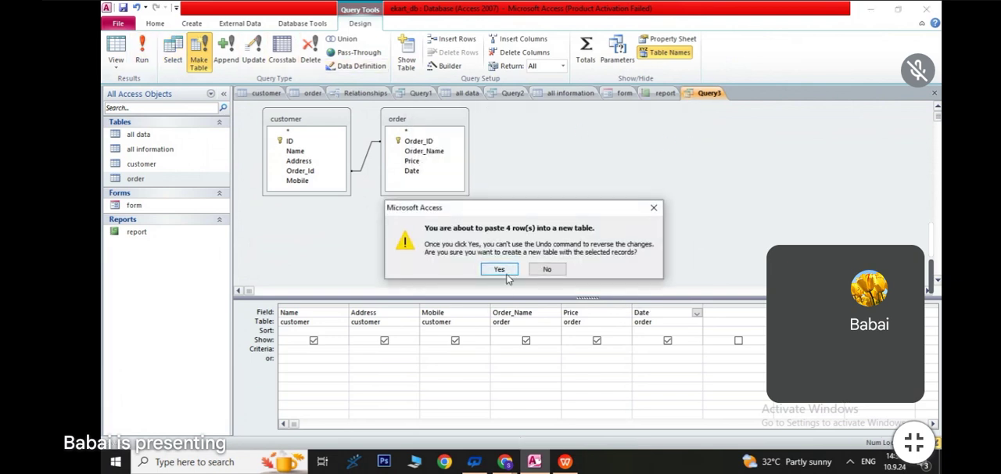
{"action": "left_click", "coordinate": [501, 269]}
{"action": "double_click", "coordinate": [142, 179]}
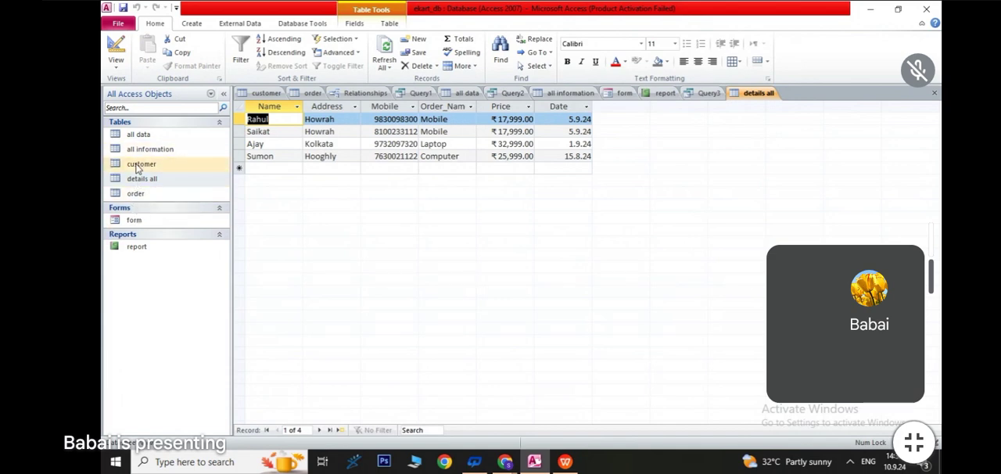
- Generate a form from the order table
{"action": "double_click", "coordinate": [136, 195]}
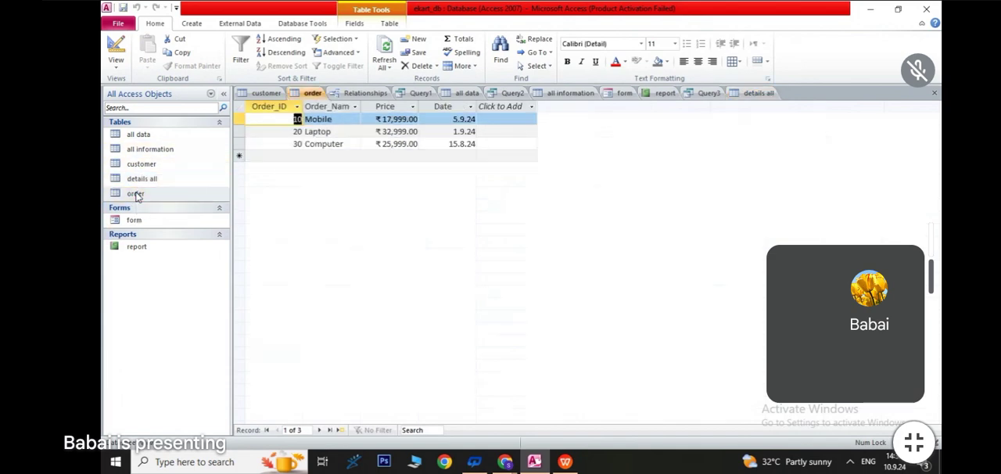
{"action": "left_click", "coordinate": [192, 23]}
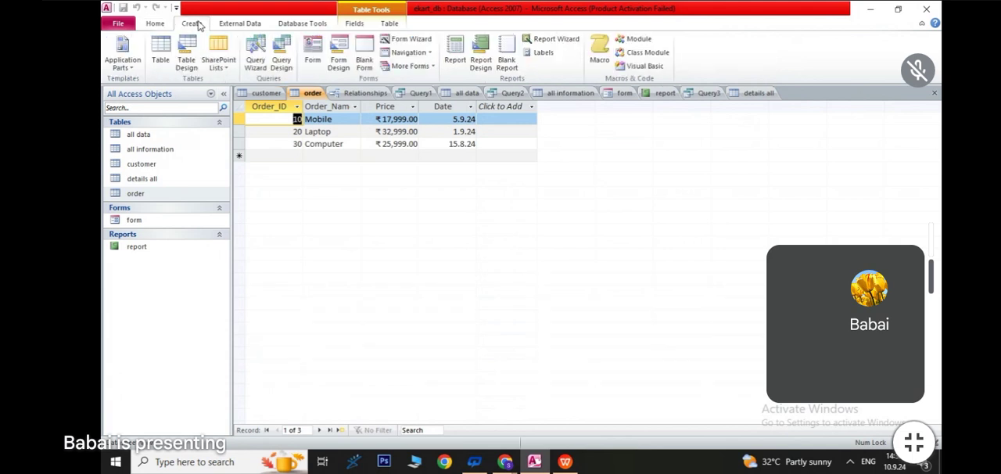
{"action": "left_click", "coordinate": [313, 53]}
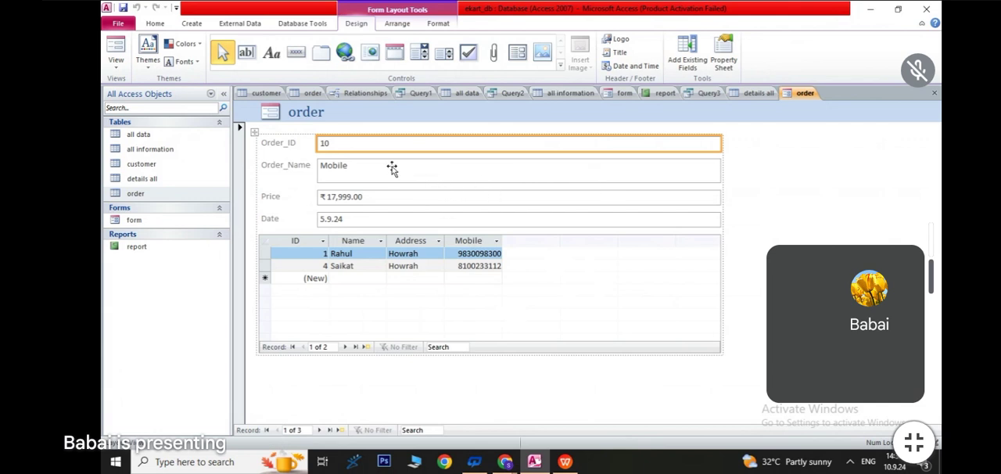
- Generate a report from the customer table and export it to the Excel 97-2003 workbook customer1.xls, opening the file after the export
{"action": "double_click", "coordinate": [148, 167]}
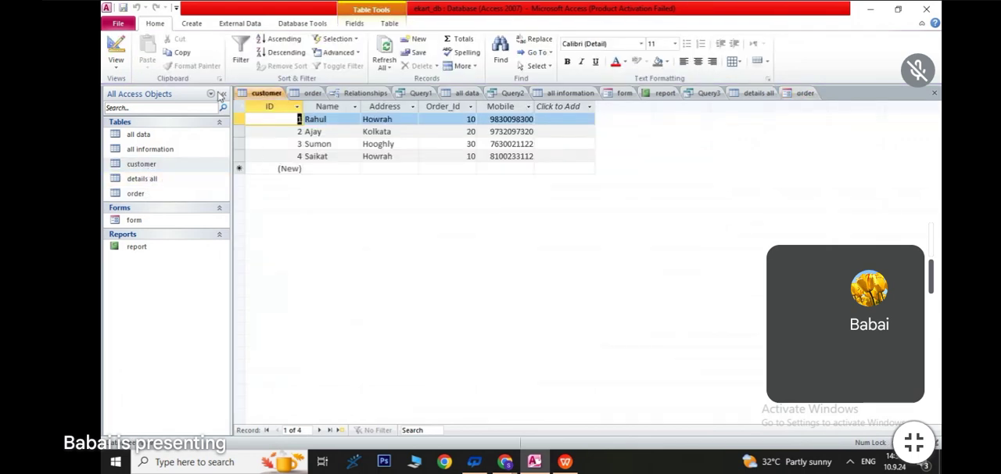
{"action": "left_click", "coordinate": [188, 27]}
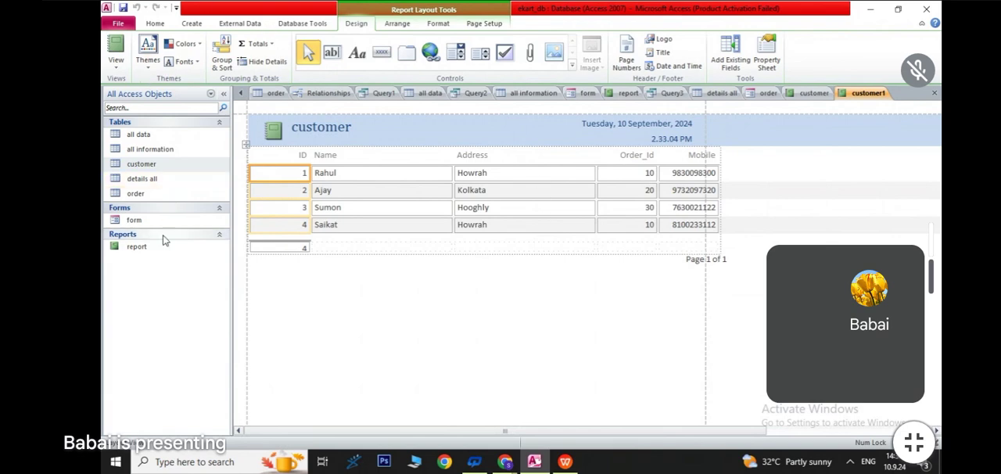
{"action": "left_click", "coordinate": [256, 26]}
{"action": "left_click", "coordinate": [343, 55]}
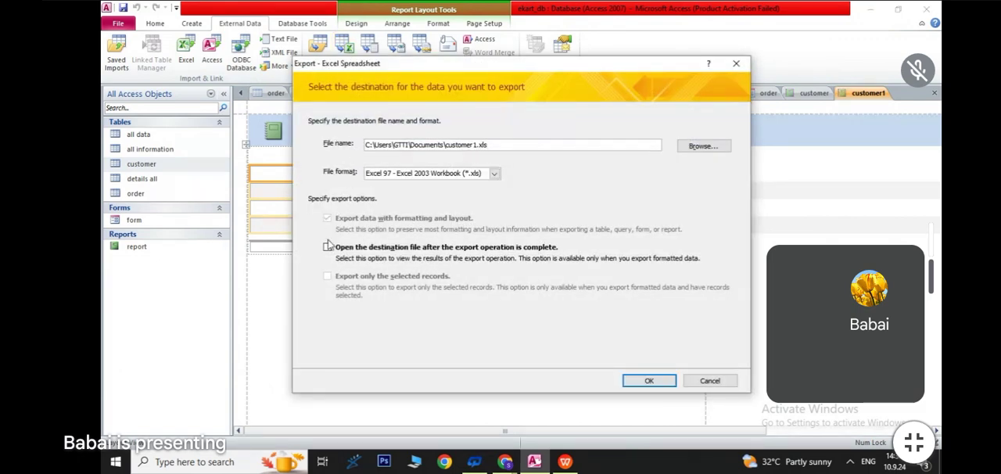
{"action": "left_click", "coordinate": [328, 248]}
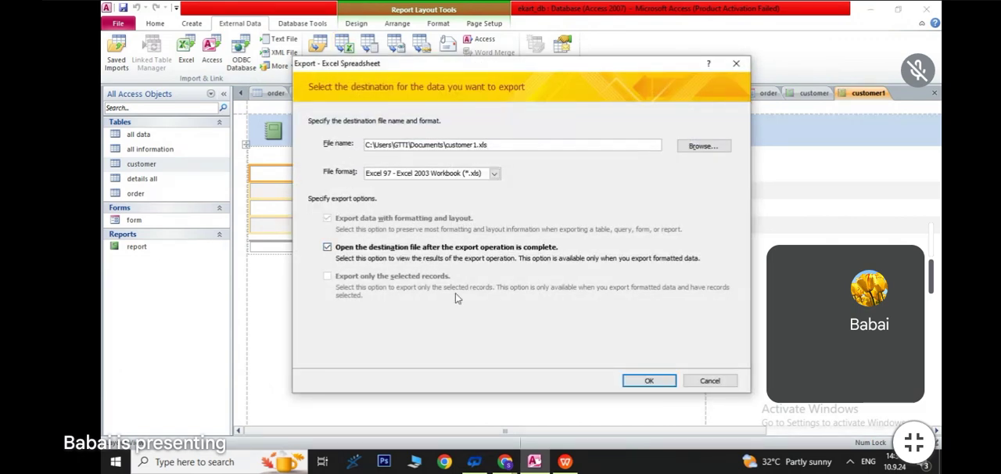
{"action": "left_click", "coordinate": [650, 380]}
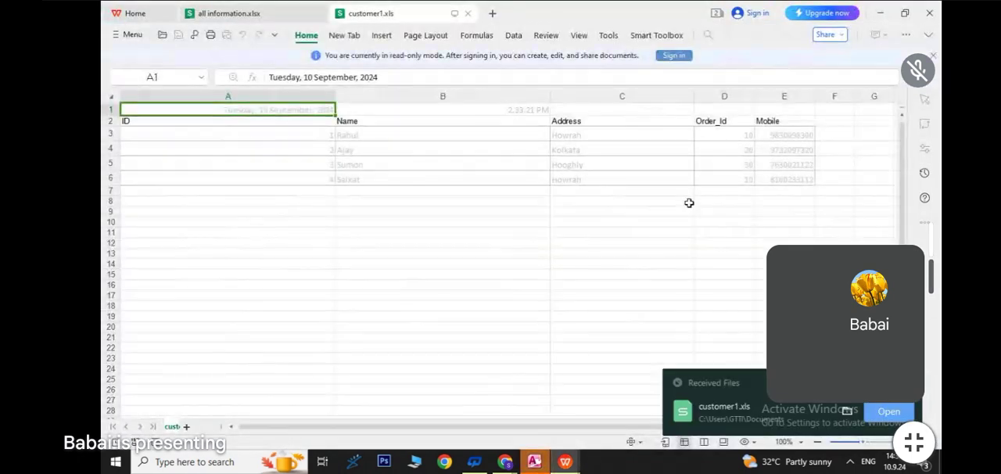
- Close the exported customer1.xls workbook and finish the export wizard in Access without saving the export steps
{"action": "left_click", "coordinate": [603, 243]}
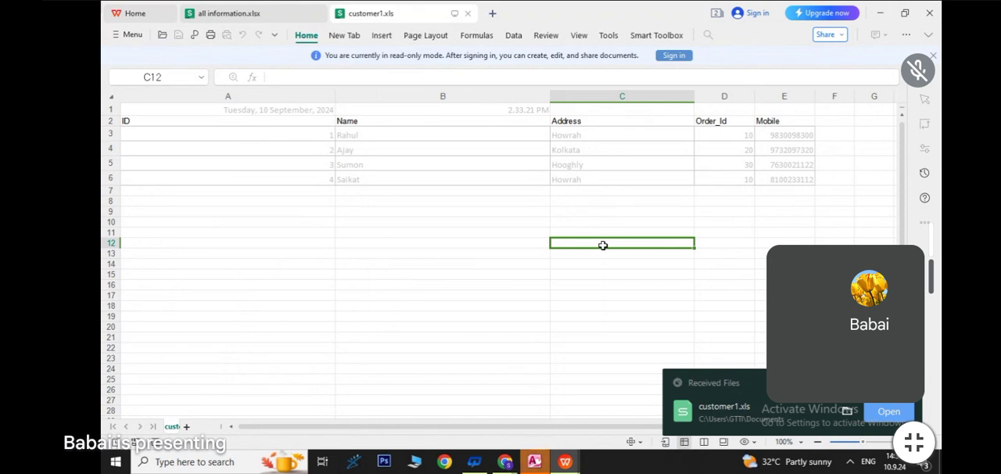
{"action": "left_click", "coordinate": [933, 23]}
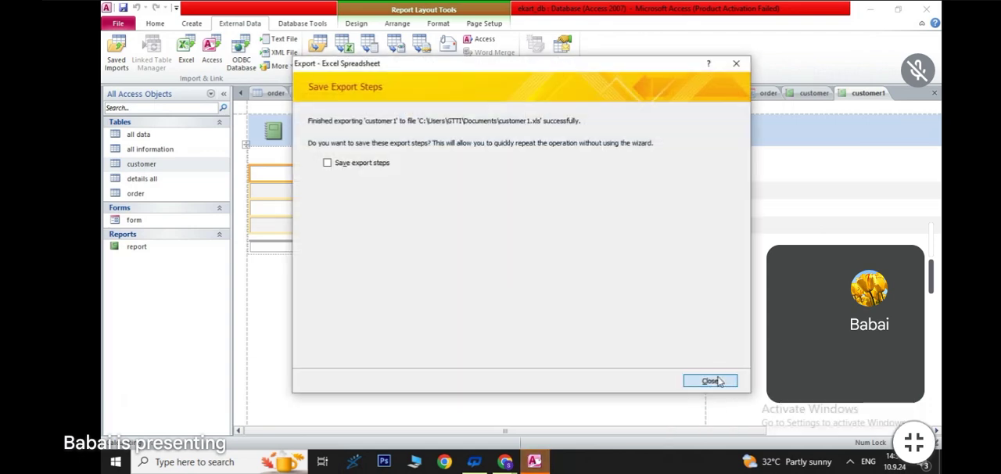
{"action": "left_click", "coordinate": [714, 377]}
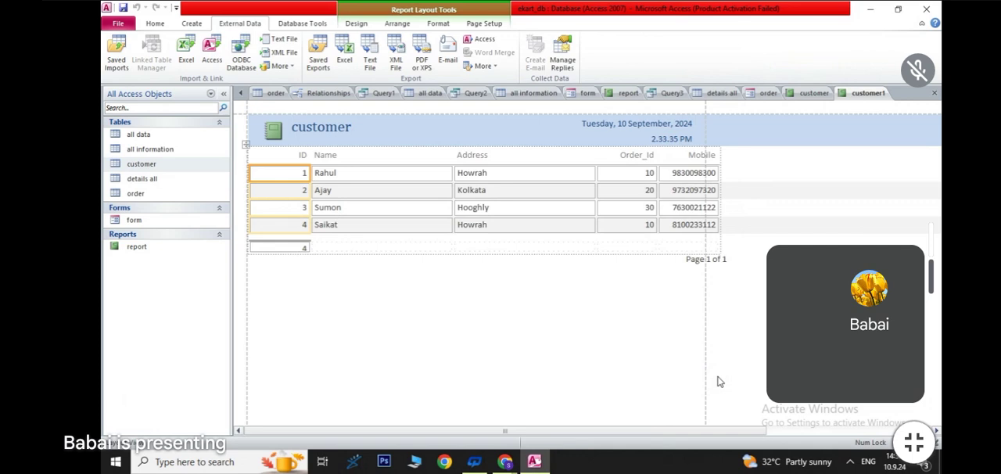